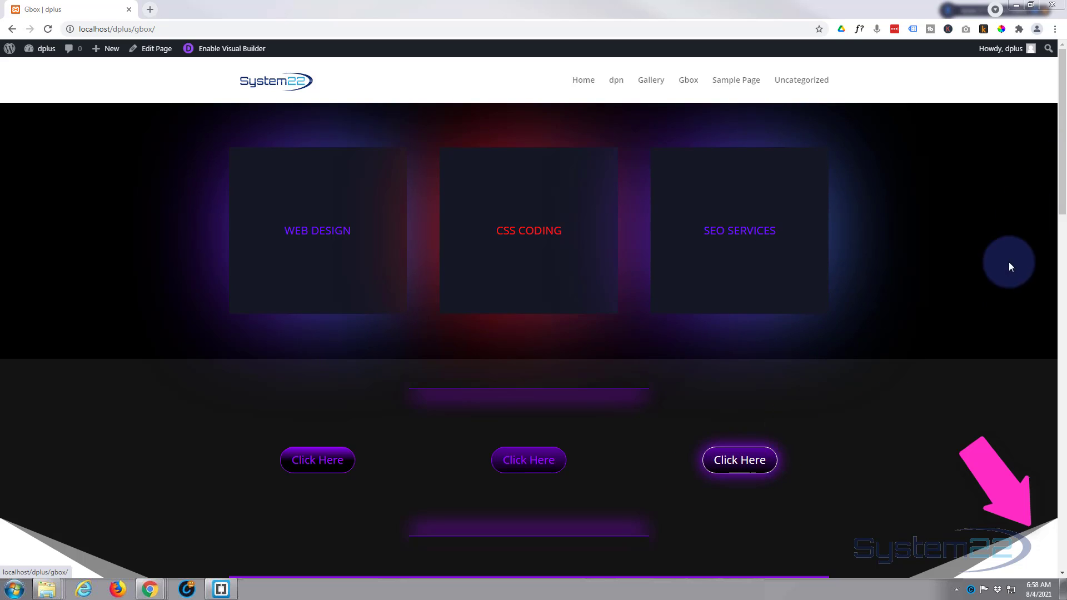
Open the Gbox page in the visual builder and delete the black section holding the grid of call-to-action boxes.
{"action": "left_click_drag", "start_coordinate": [1060, 189], "coordinate": [1064, 538]}
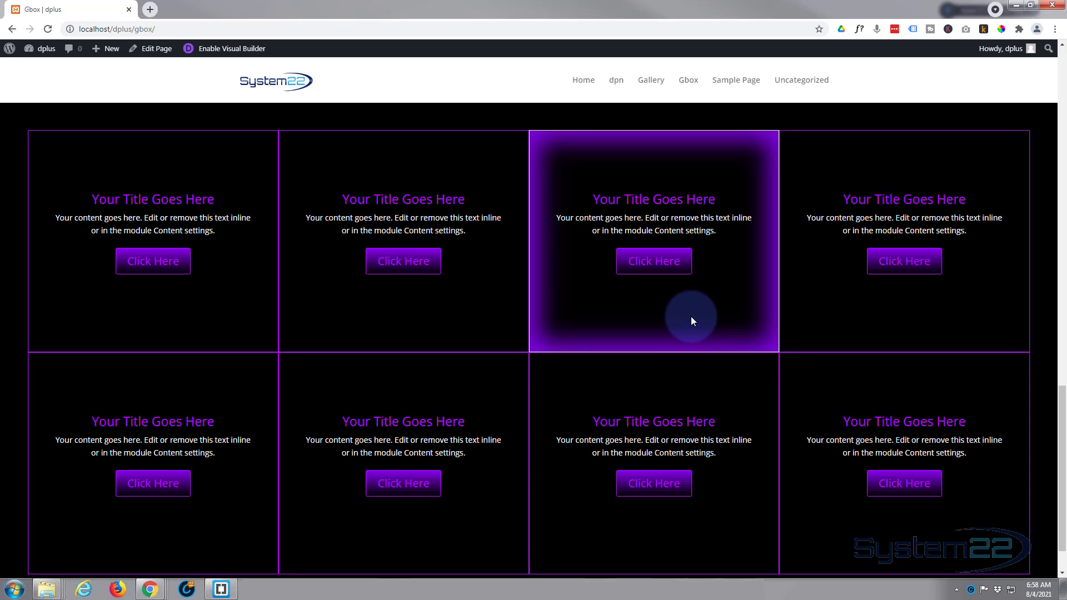
{"action": "left_click", "coordinate": [247, 50]}
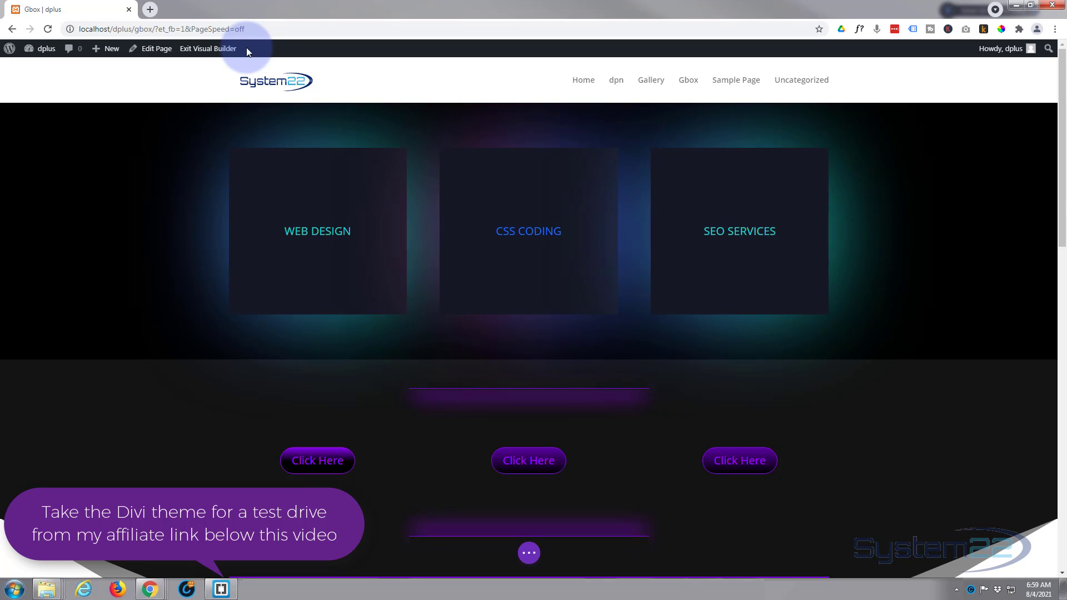
{"action": "scroll", "coordinate": [130, 328], "scroll_direction": "down", "scroll_amount": 5}
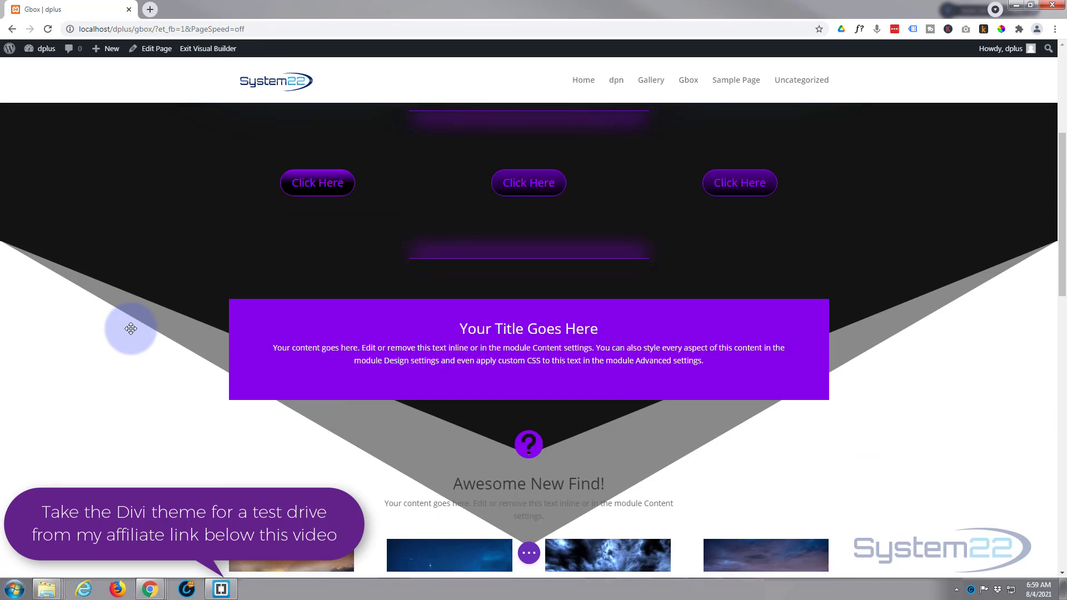
{"action": "scroll", "coordinate": [131, 328], "scroll_direction": "down", "scroll_amount": 15}
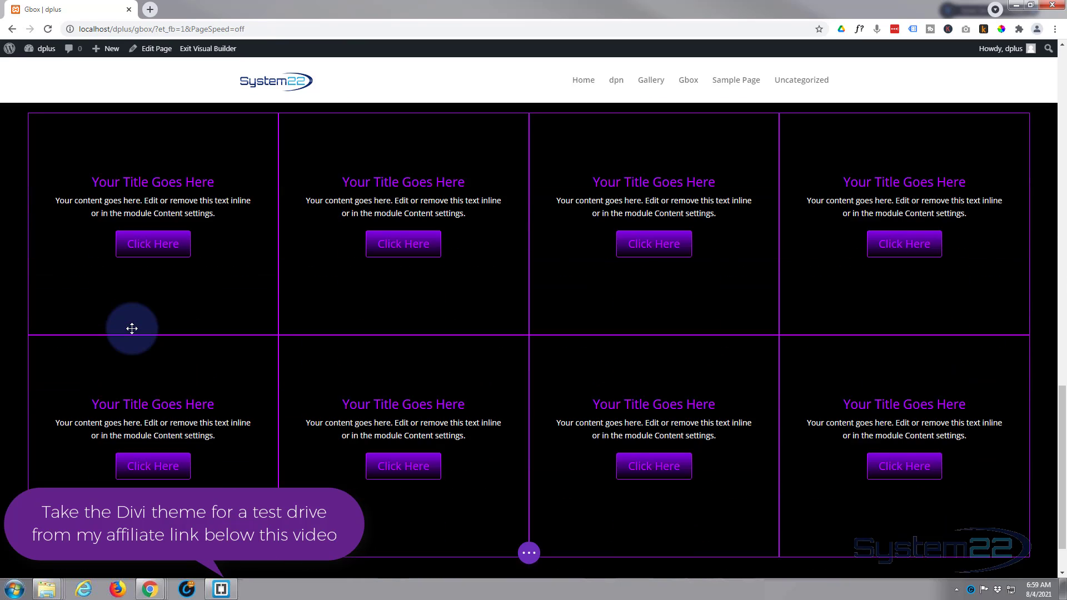
{"action": "scroll", "coordinate": [132, 329], "scroll_direction": "up", "scroll_amount": 2}
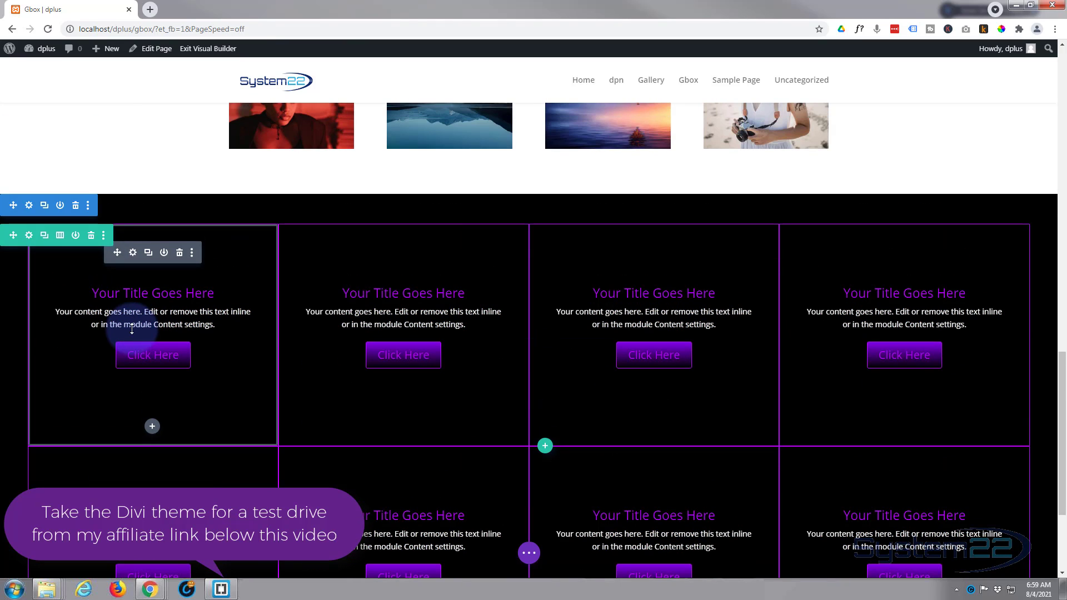
{"action": "left_click", "coordinate": [76, 206]}
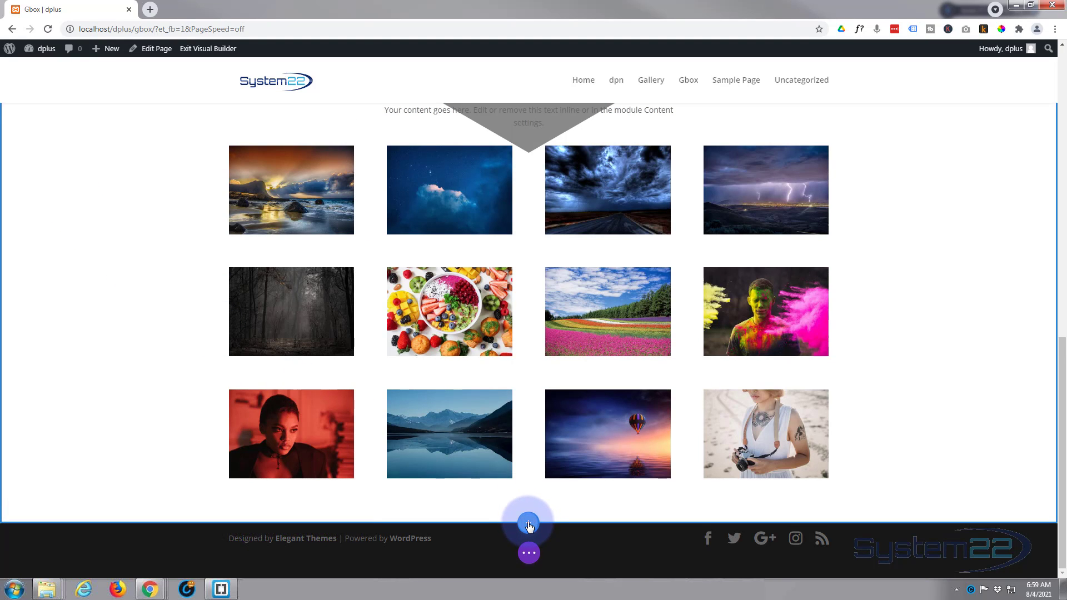
Add a regular section with a four-column row below the image gallery and insert a Call To Action module in its first column.
{"action": "left_click", "coordinate": [529, 525]}
{"action": "left_click", "coordinate": [462, 485]}
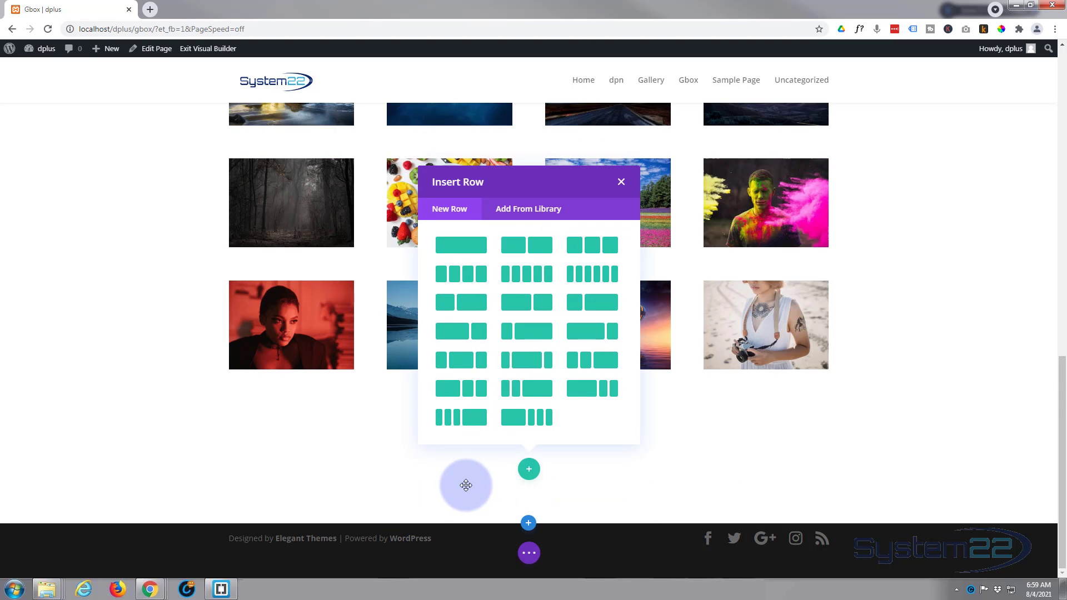
{"action": "left_click", "coordinate": [470, 276]}
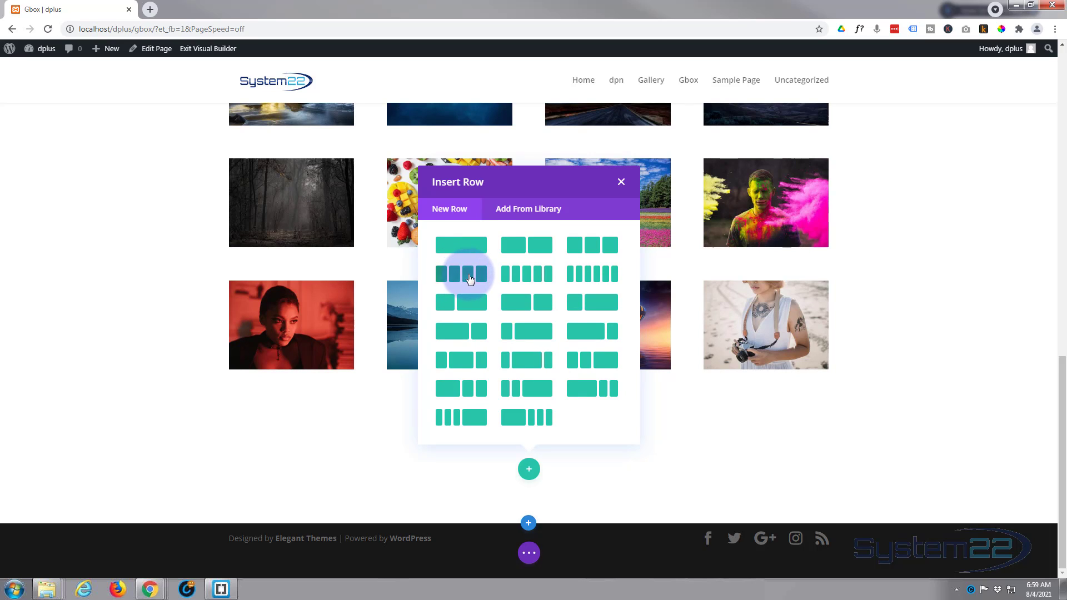
{"action": "left_click", "coordinate": [299, 466]}
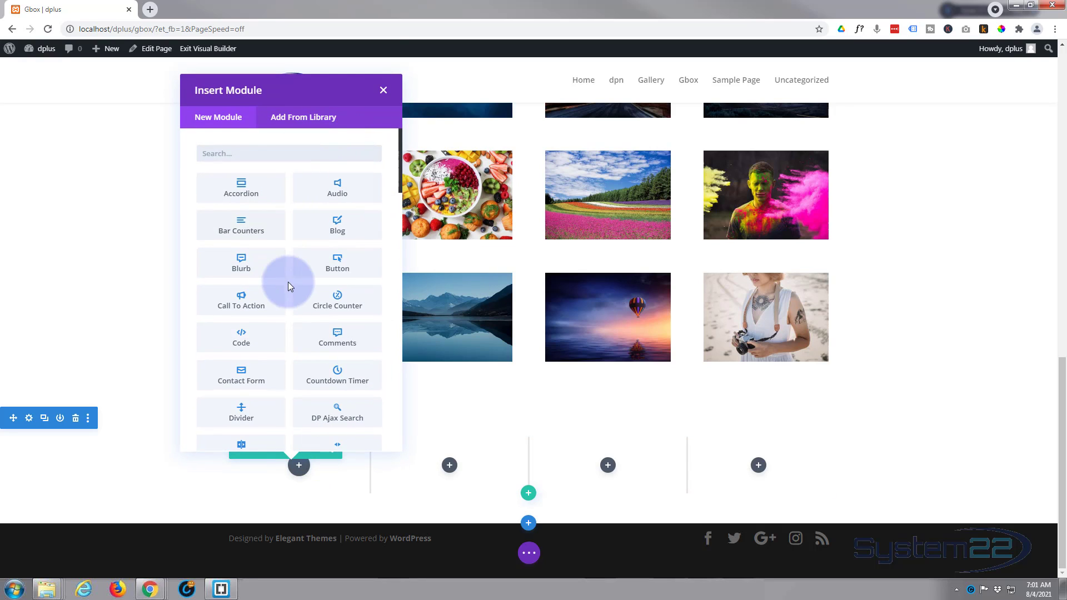
{"action": "left_click", "coordinate": [257, 303]}
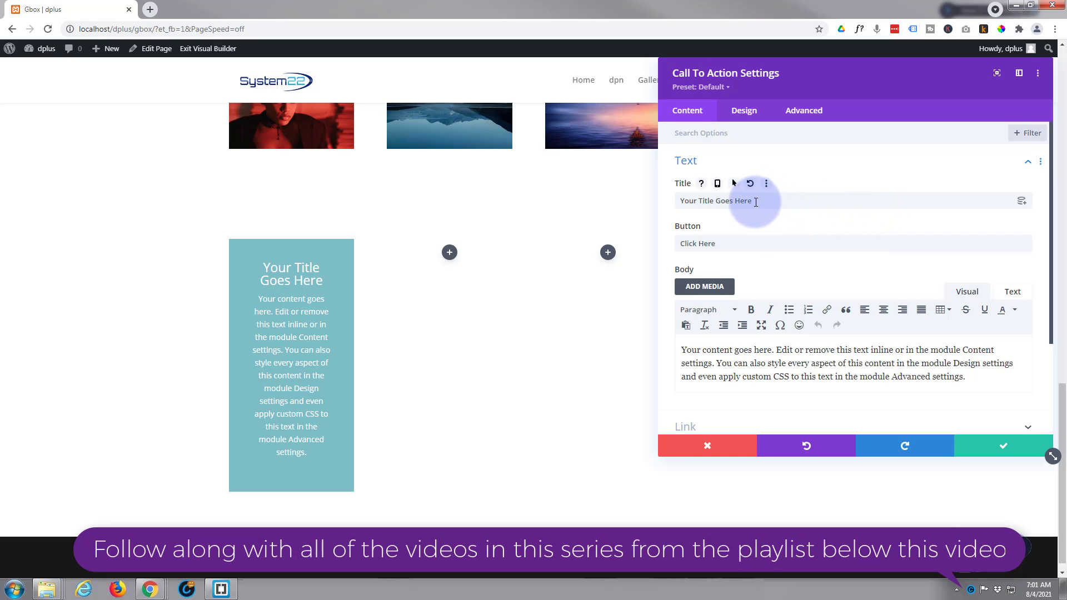
Shorten the call to action's body text so it ends with "in the module Design settings.".
{"action": "left_click_drag", "start_coordinate": [756, 203], "coordinate": [673, 202]}
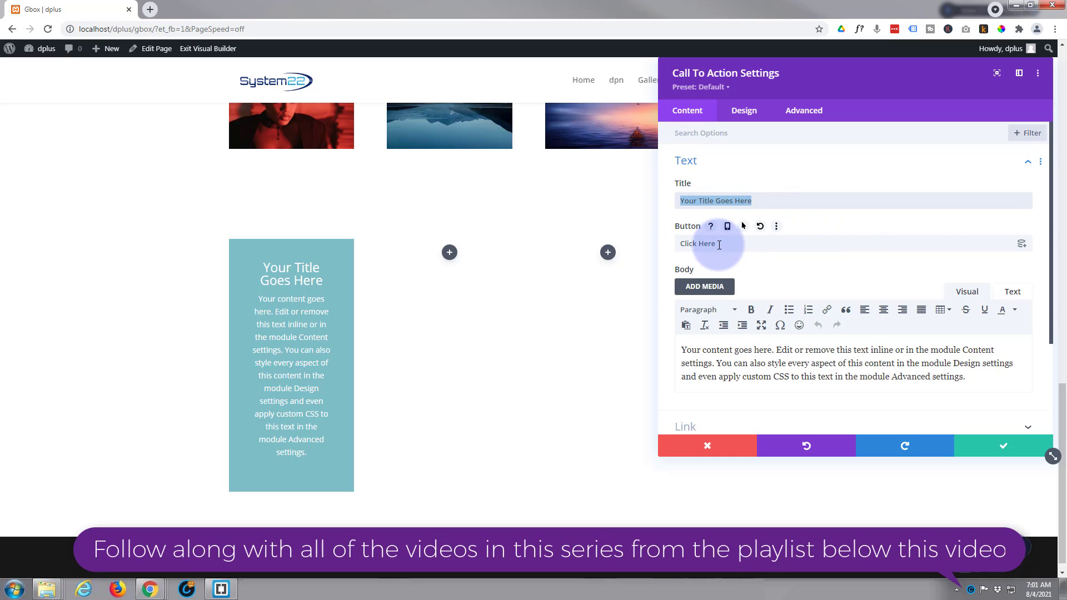
{"action": "left_click_drag", "start_coordinate": [719, 245], "coordinate": [678, 244]}
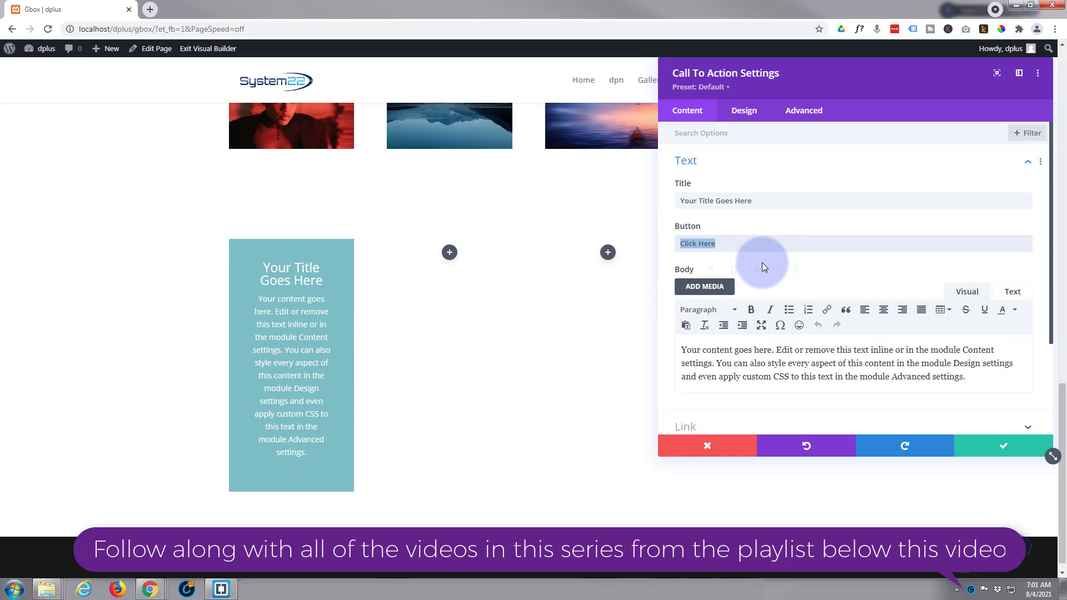
{"action": "scroll", "coordinate": [762, 261], "scroll_direction": "down", "scroll_amount": 1}
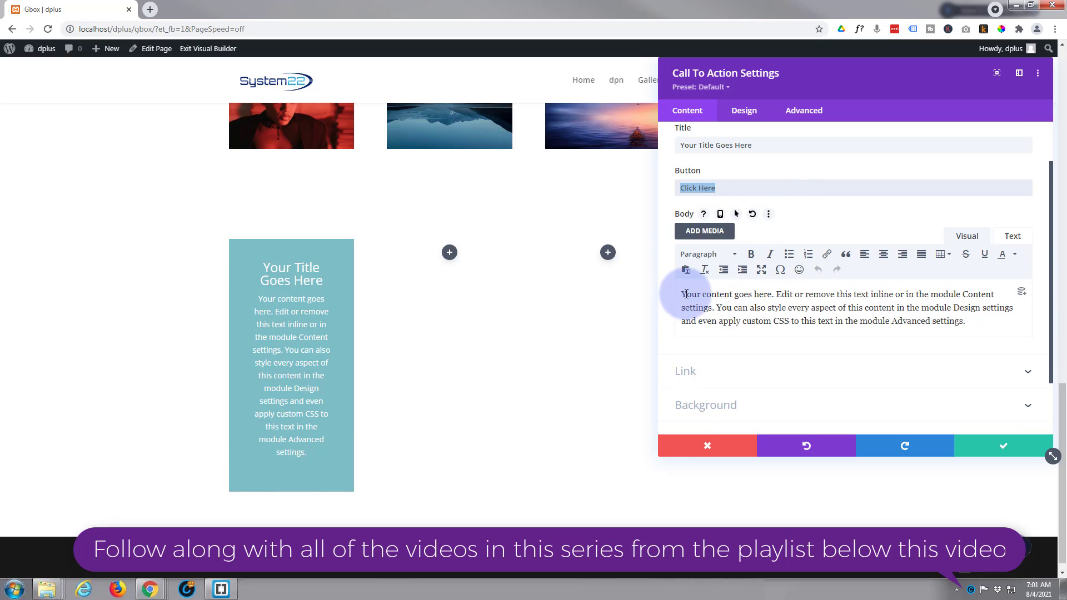
{"action": "left_click_drag", "start_coordinate": [684, 294], "coordinate": [956, 306]}
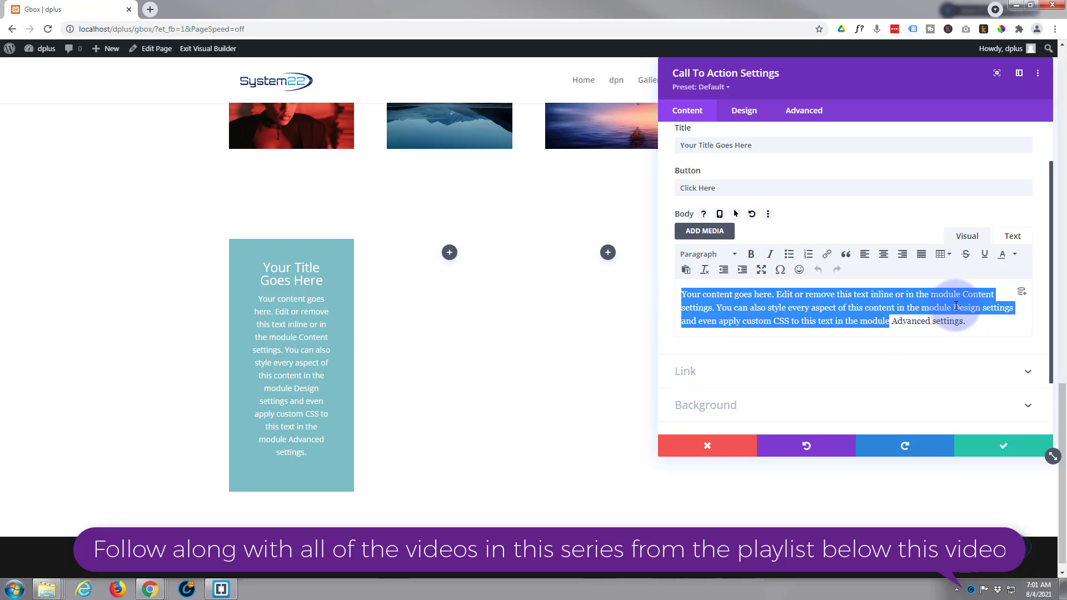
{"action": "left_click", "coordinate": [1012, 308]}
{"action": "type", "text": "."}
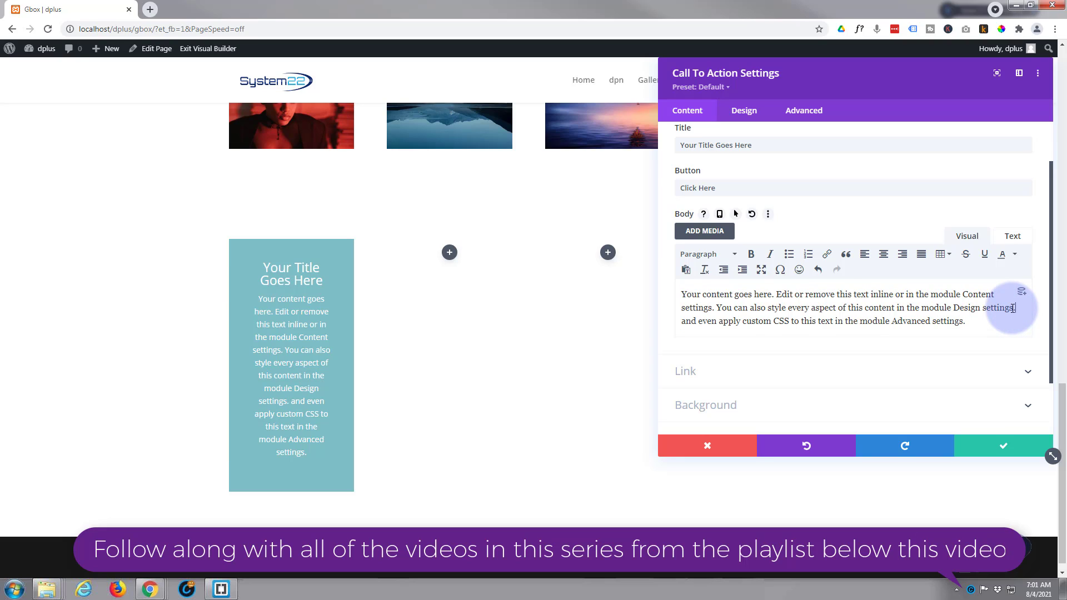
{"action": "left_click_drag", "start_coordinate": [1018, 309], "coordinate": [1022, 325]}
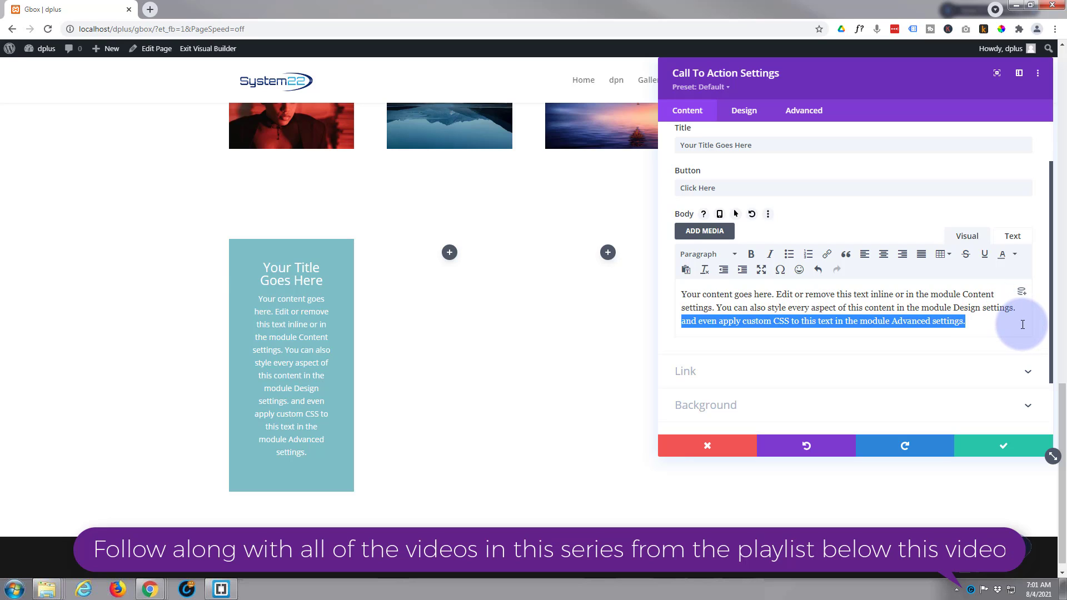
{"action": "key", "text": "BackSpace"}
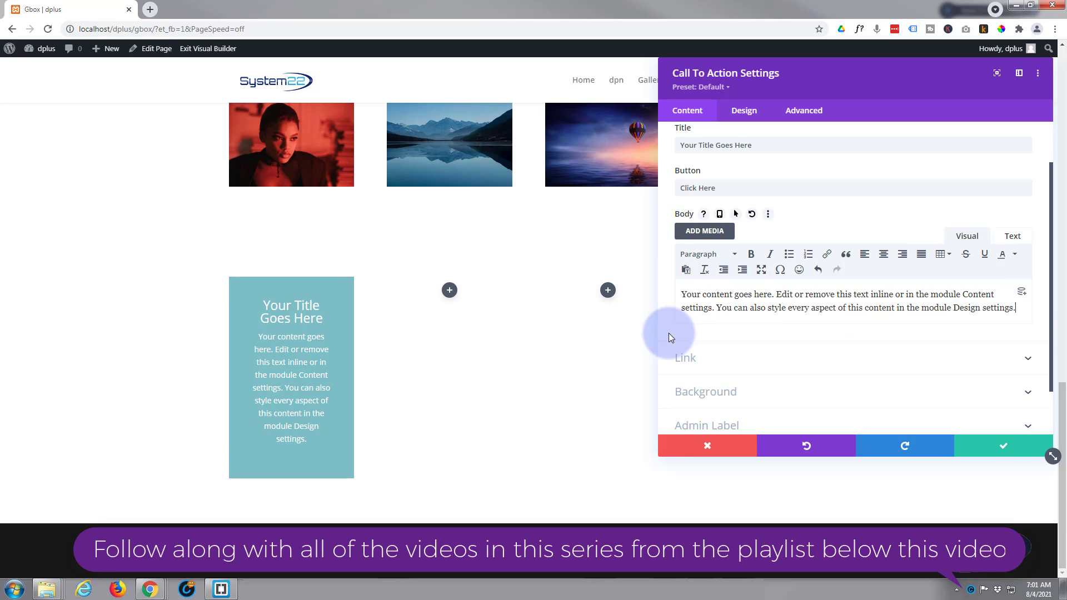
Set the call to action's Button Link URL to "#".
{"action": "scroll", "coordinate": [747, 327], "scroll_direction": "down", "scroll_amount": 2}
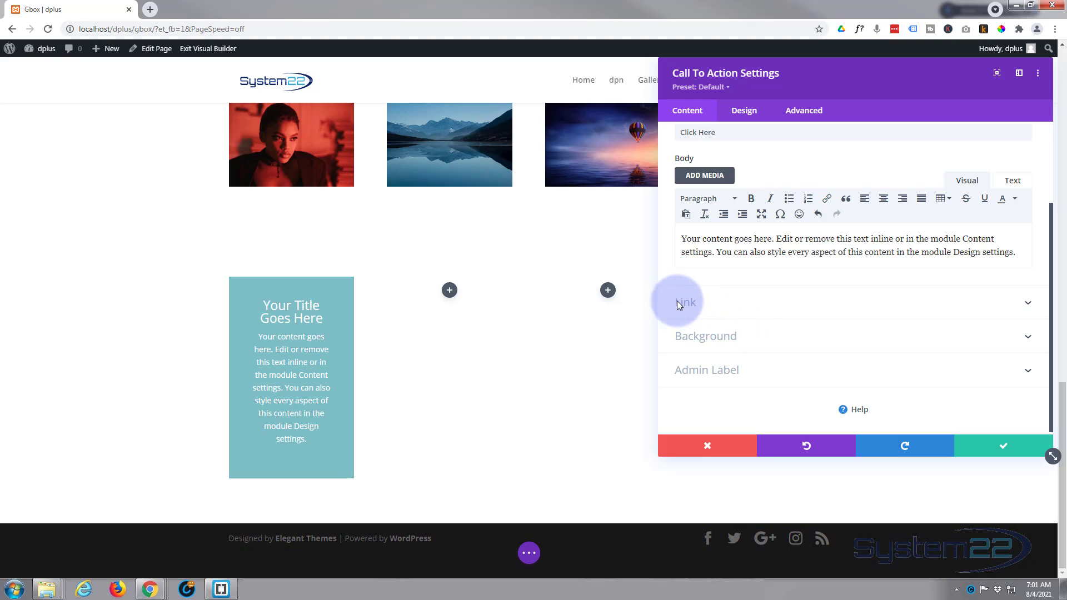
{"action": "left_click", "coordinate": [726, 303]}
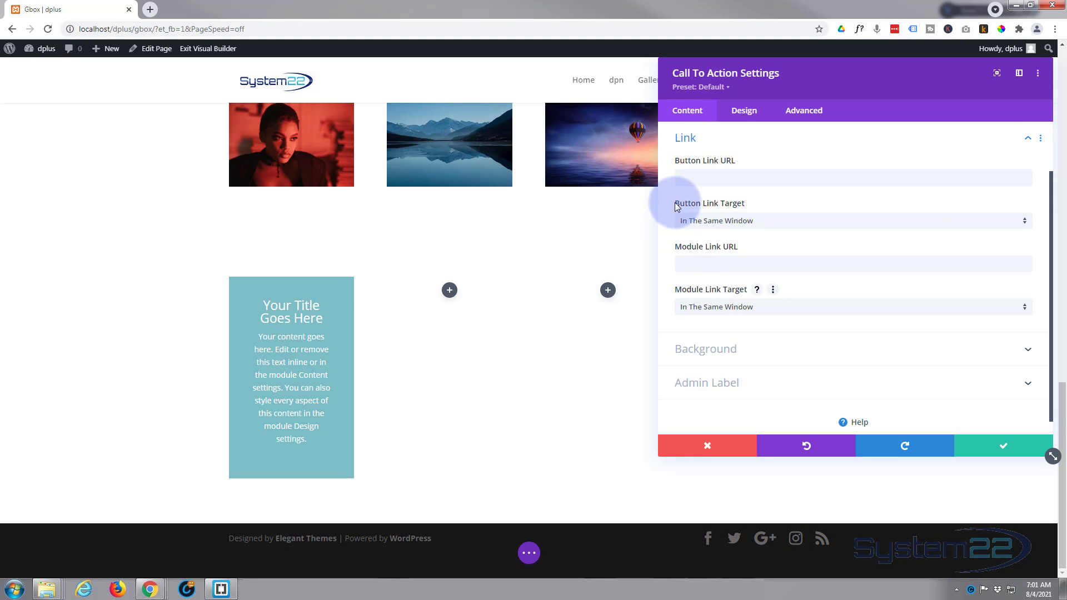
{"action": "left_click", "coordinate": [704, 166]}
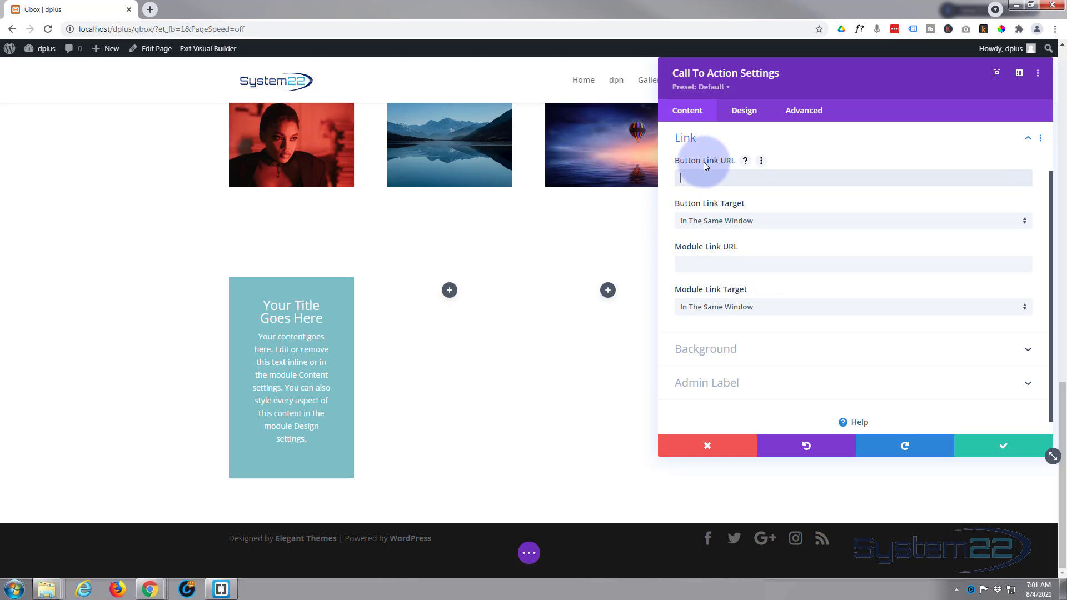
{"action": "type", "text": "#"}
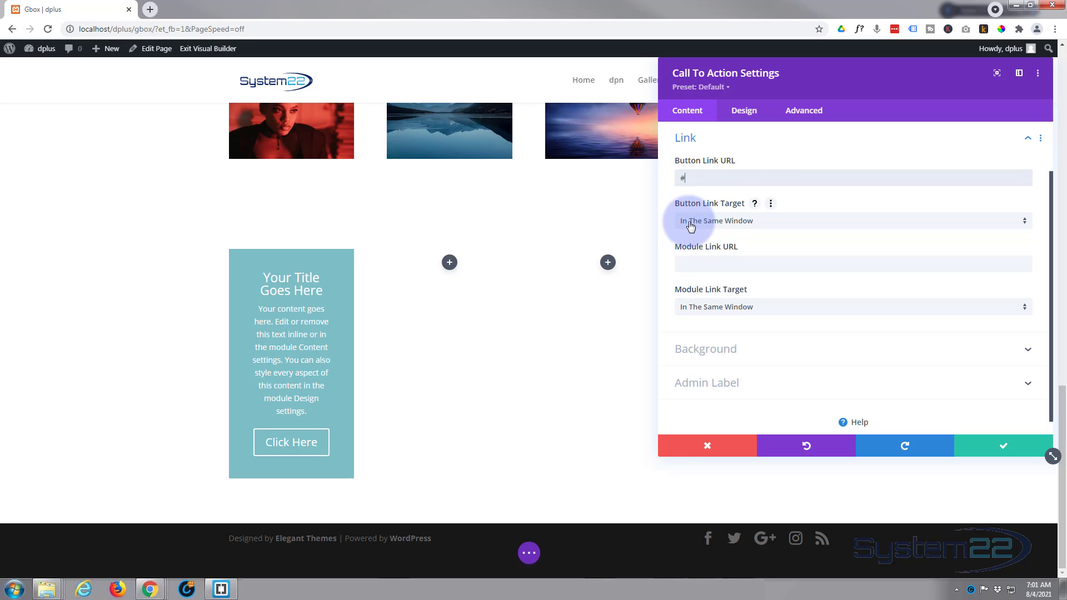
{"action": "left_click", "coordinate": [742, 221]}
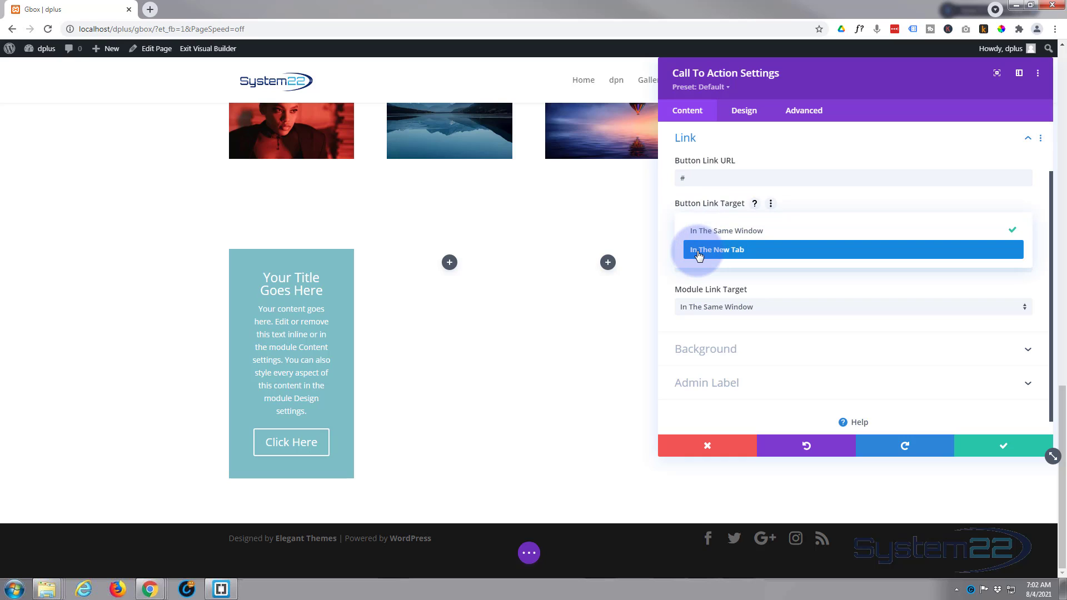
{"action": "left_click", "coordinate": [667, 215]}
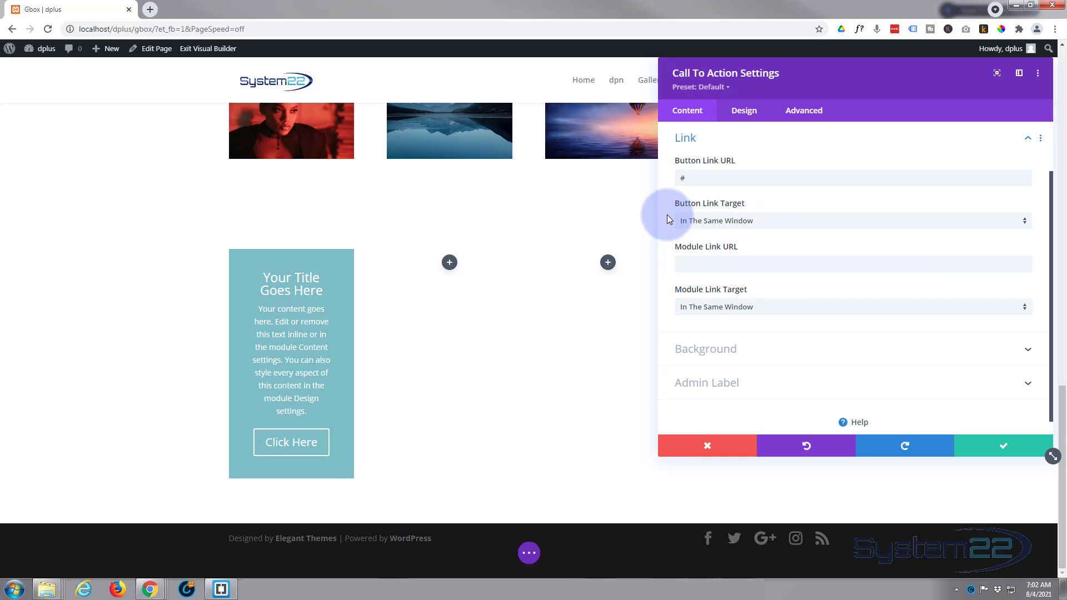
{"action": "left_click", "coordinate": [685, 264]}
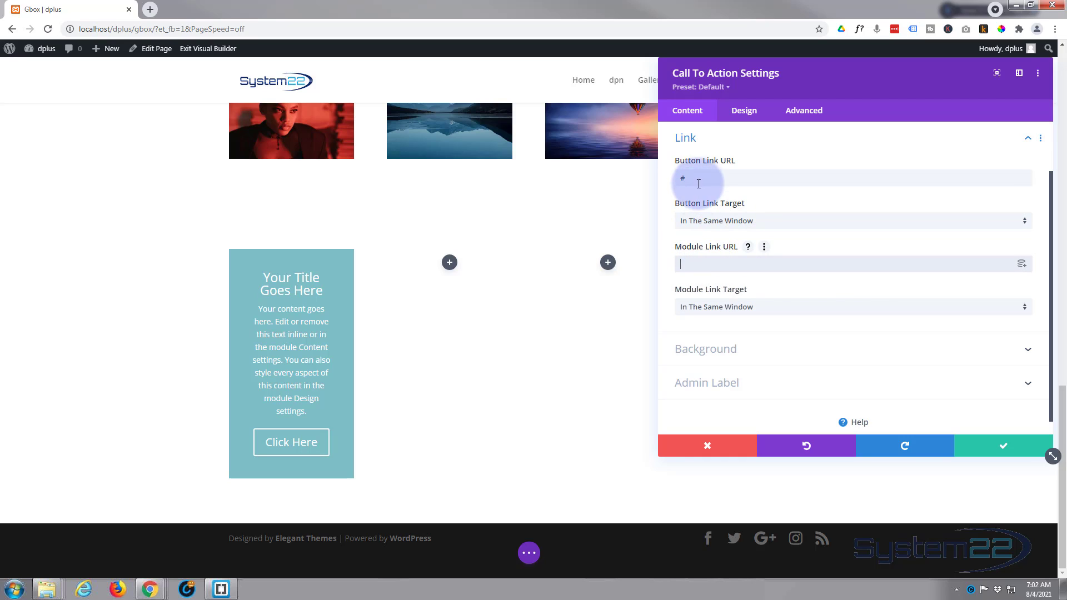
{"action": "left_click", "coordinate": [717, 269]}
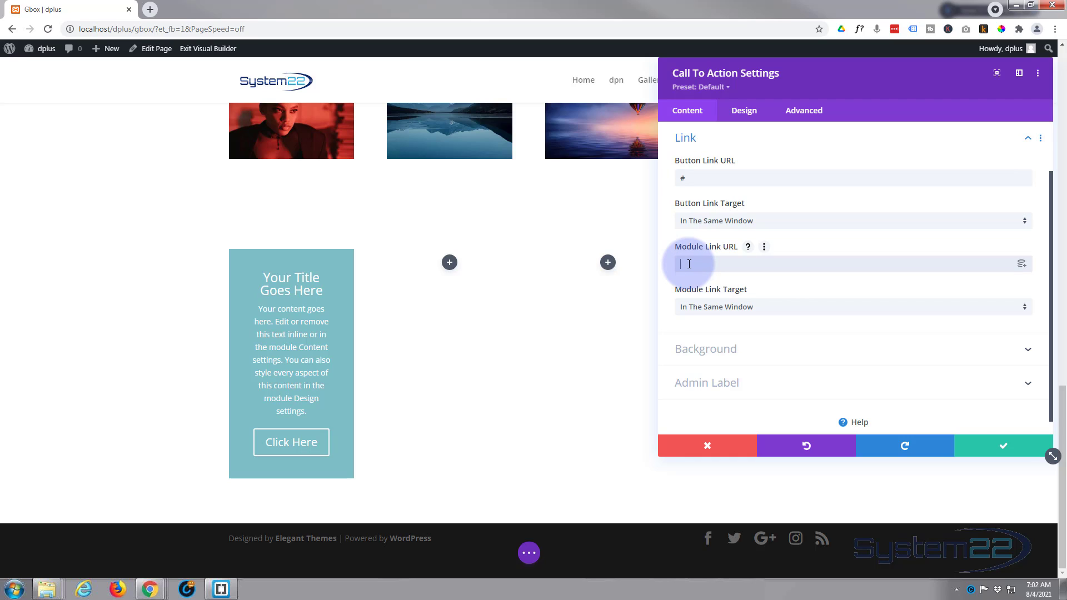
Remove the call to action's background color and save the module settings.
{"action": "left_click", "coordinate": [769, 354]}
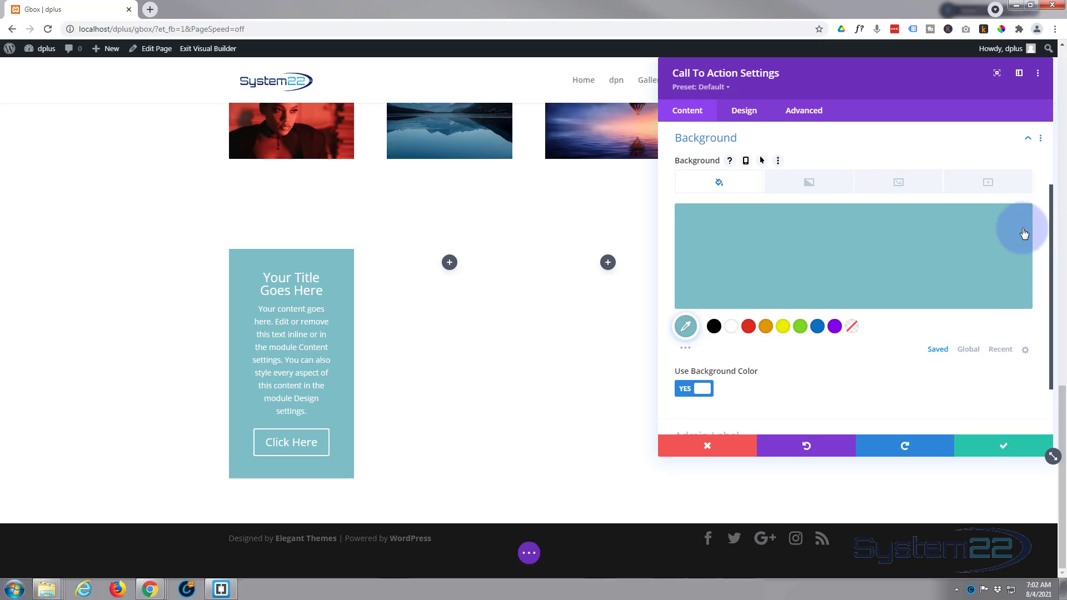
{"action": "mouse_move", "coordinate": [1009, 240]}
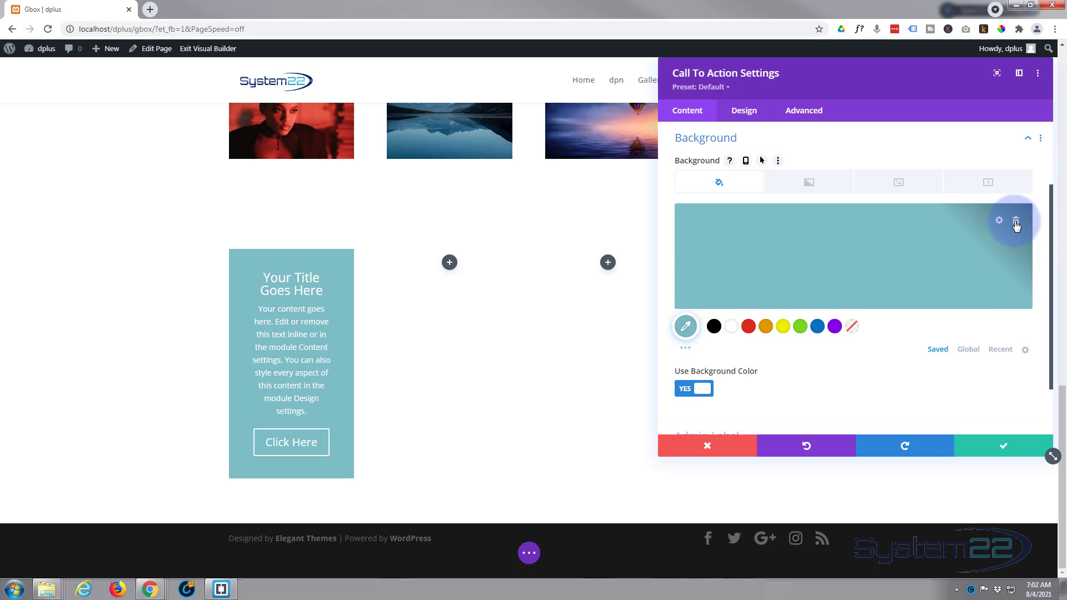
{"action": "left_click", "coordinate": [1015, 222]}
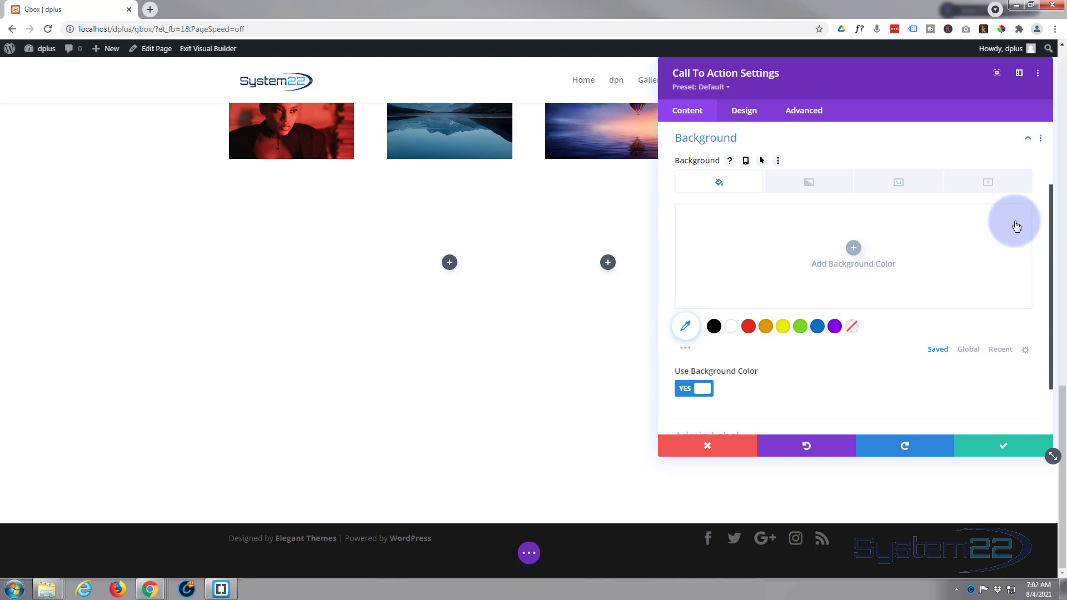
{"action": "left_click", "coordinate": [1006, 453]}
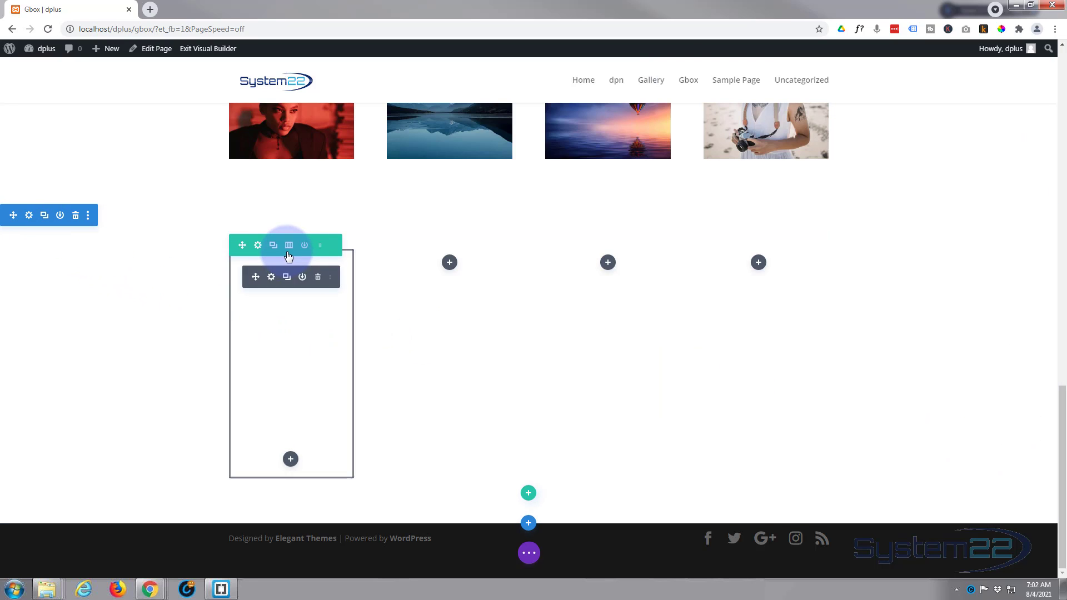
Set the background color of the new four-column row to black.
{"action": "left_click", "coordinate": [258, 246]}
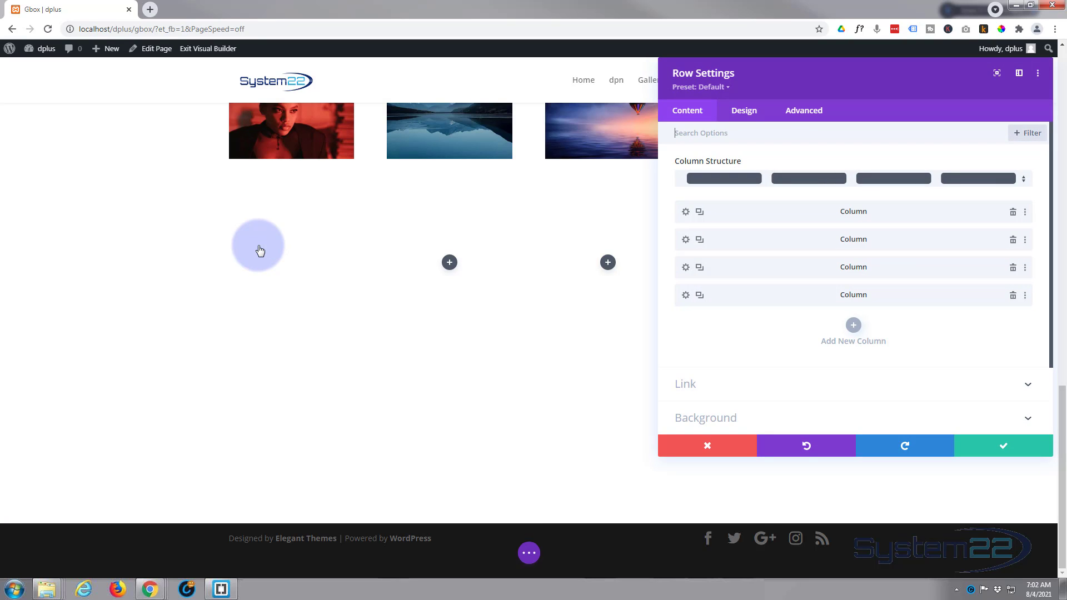
{"action": "scroll", "coordinate": [769, 328], "scroll_direction": "down", "scroll_amount": 3}
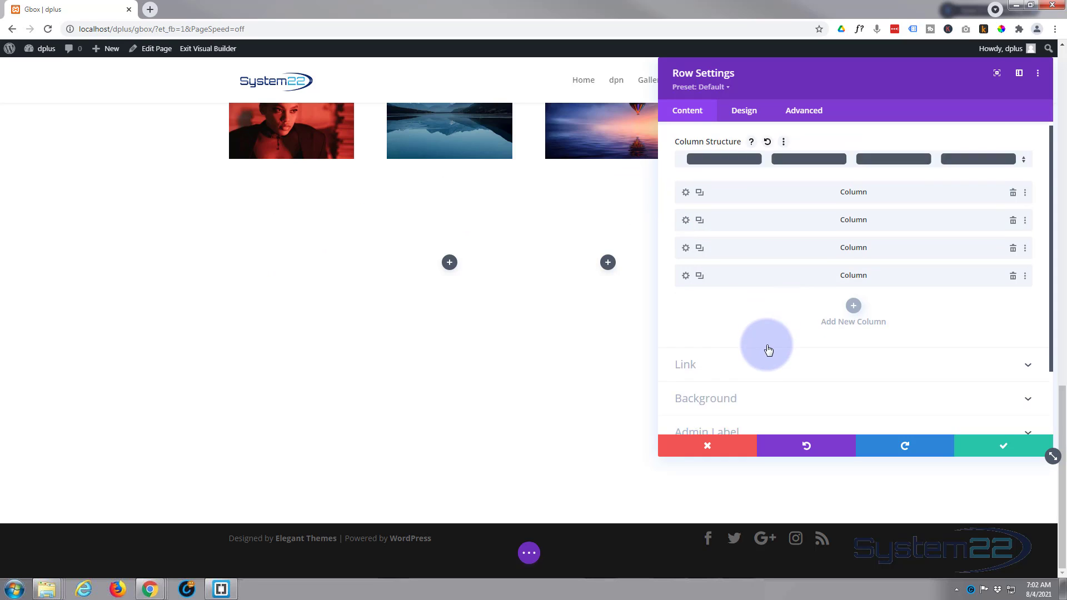
{"action": "left_click", "coordinate": [776, 329]}
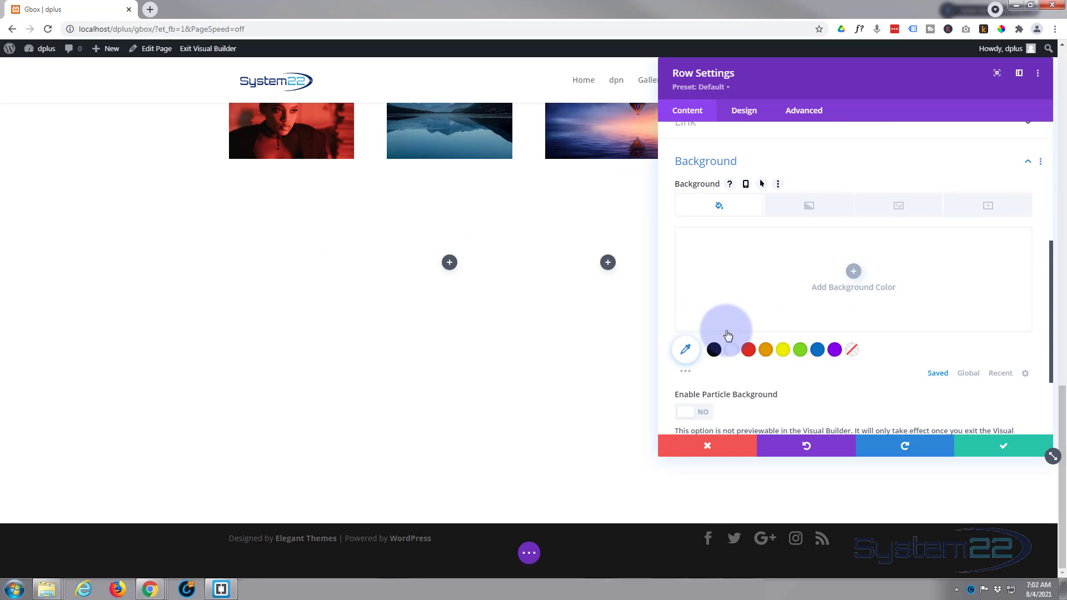
{"action": "left_click", "coordinate": [715, 351]}
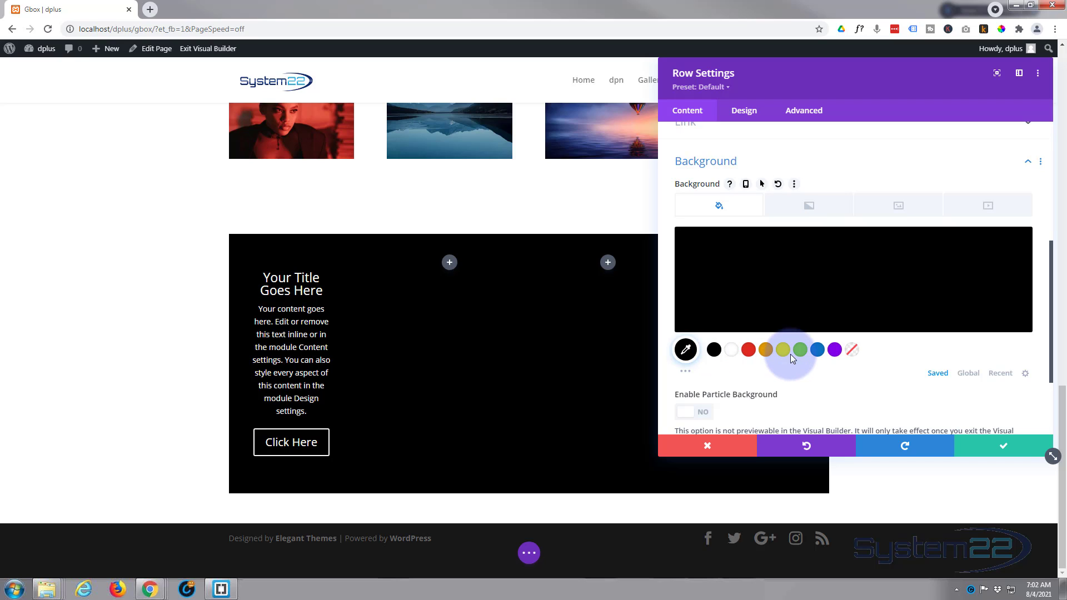
Set the black row's width and max width to 100% and save the row settings.
{"action": "left_click", "coordinate": [734, 117]}
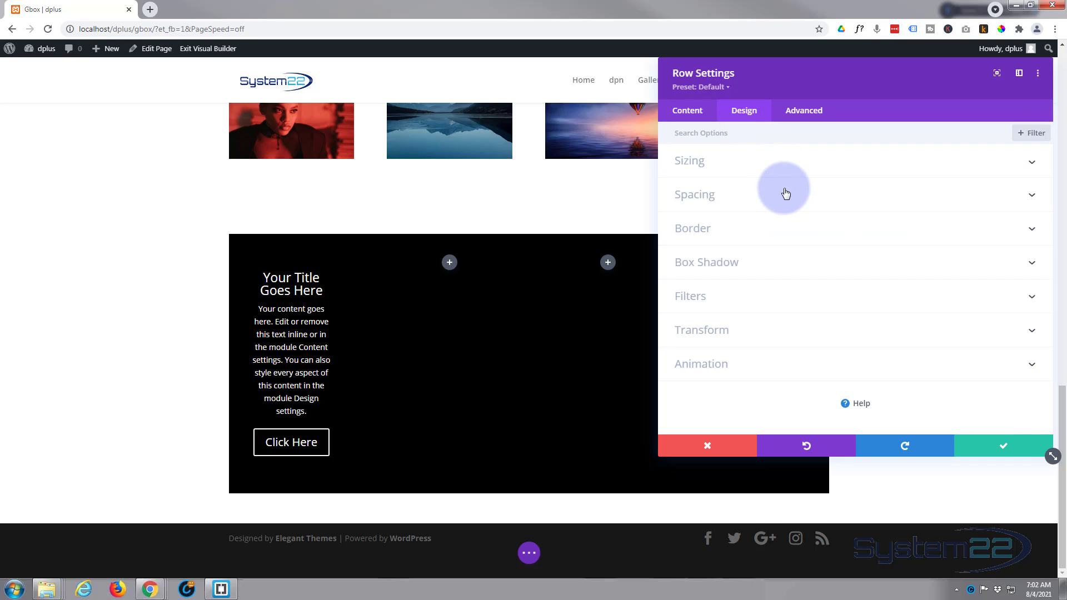
{"action": "left_click", "coordinate": [775, 168]}
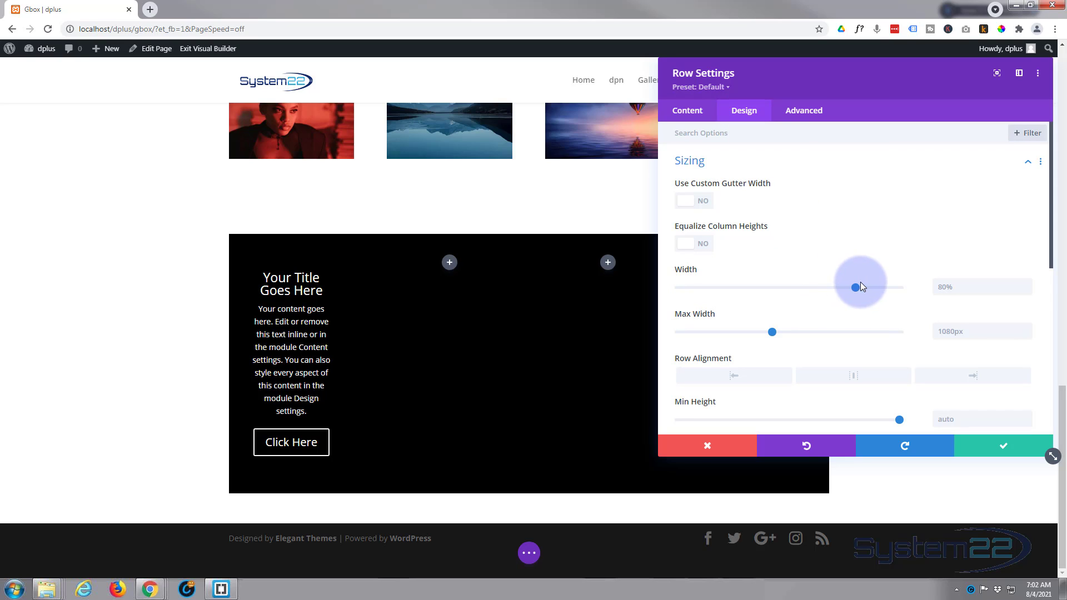
{"action": "left_click_drag", "start_coordinate": [855, 286], "coordinate": [933, 286]}
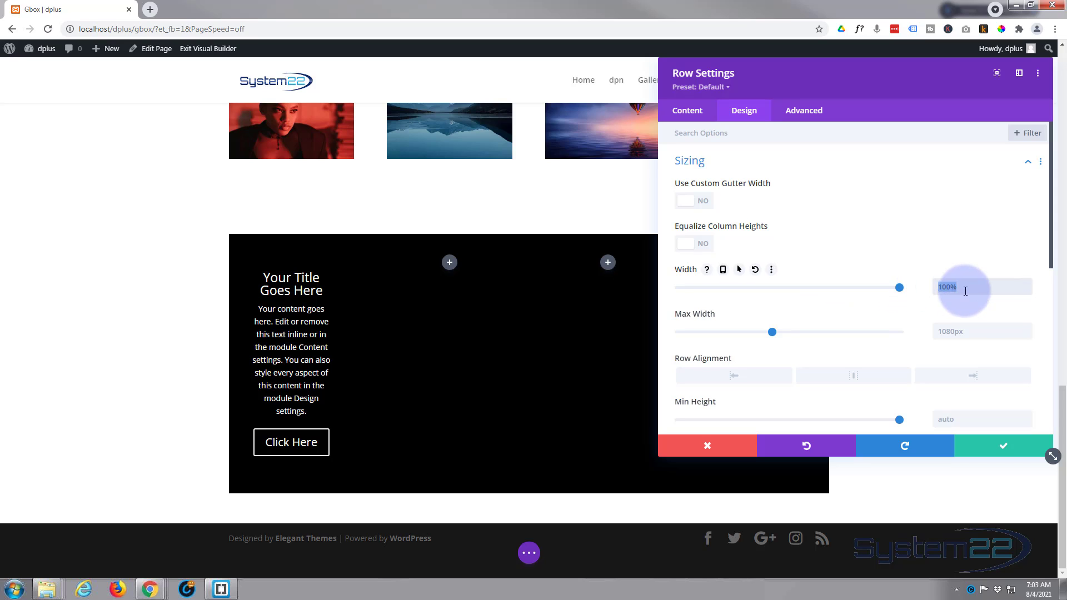
{"action": "left_click", "coordinate": [948, 331]}
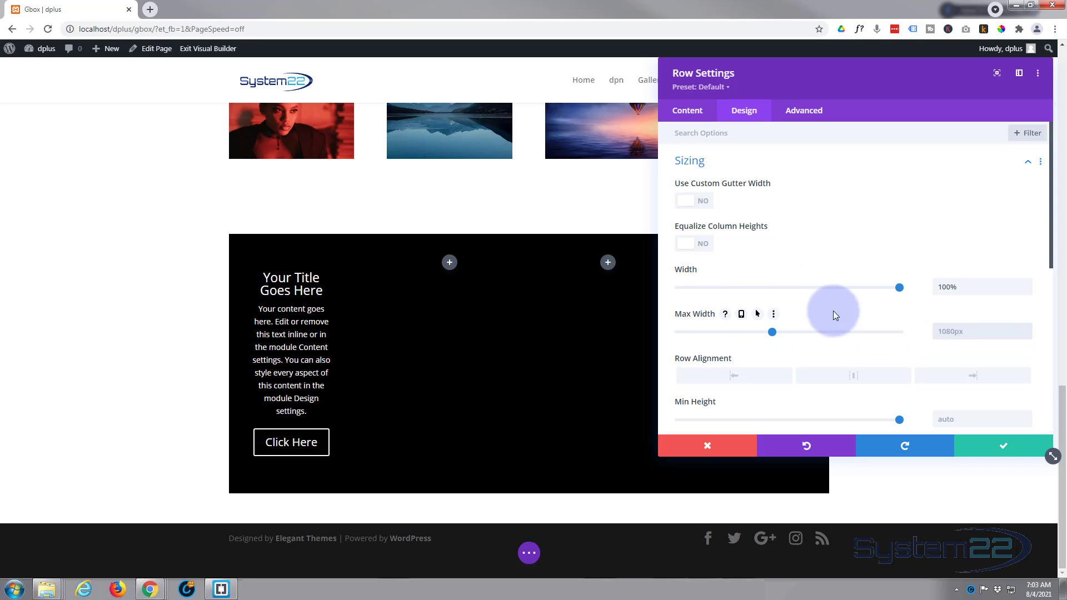
{"action": "type", "text": "100%"}
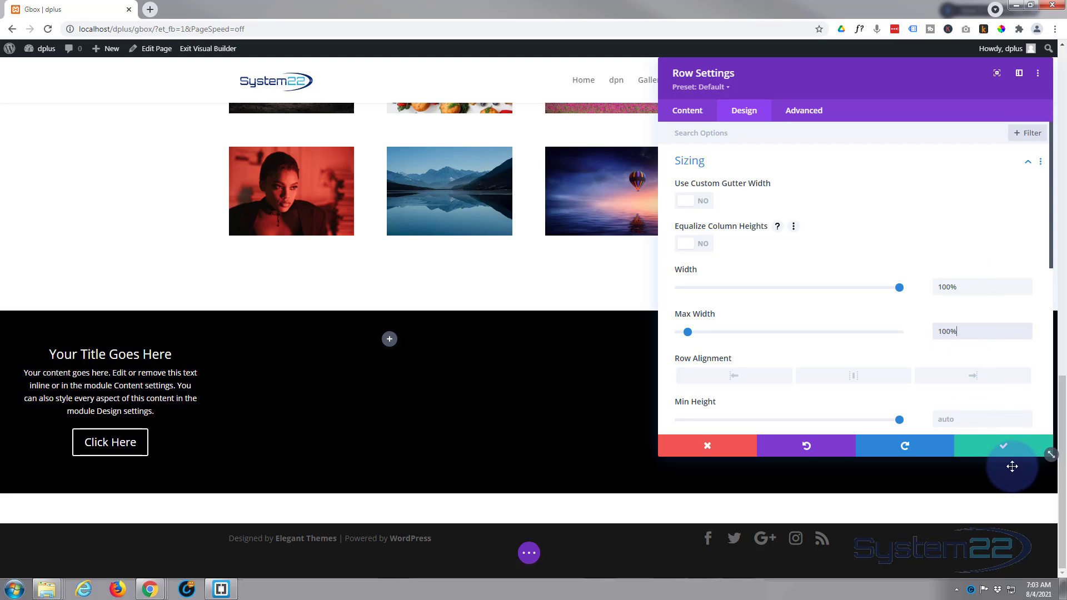
{"action": "left_click", "coordinate": [1006, 447]}
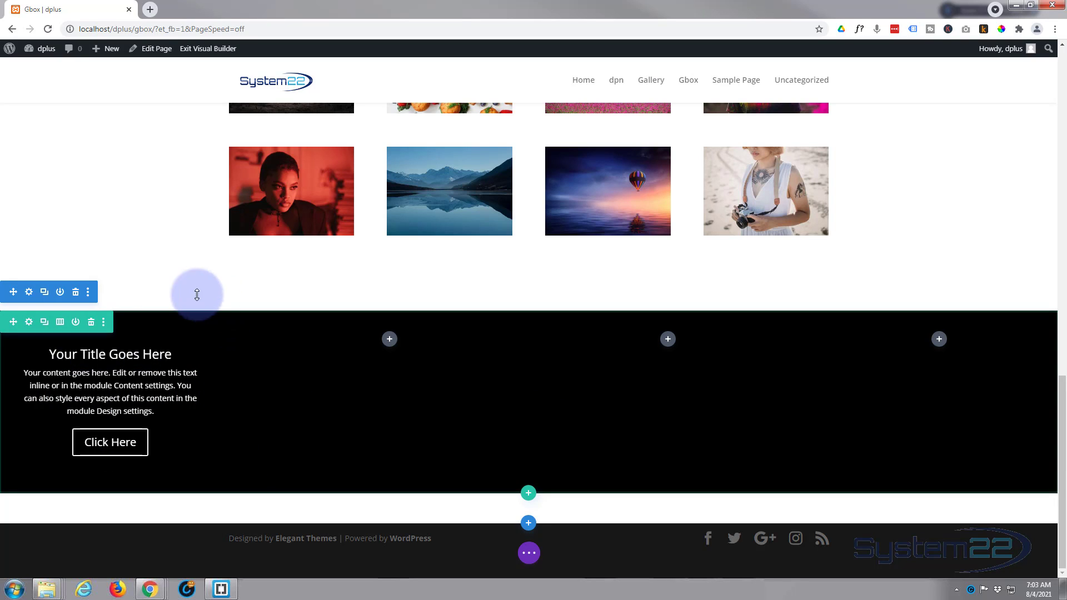
Set the top and bottom padding of the section containing the black row to 0px and save.
{"action": "left_click", "coordinate": [29, 293]}
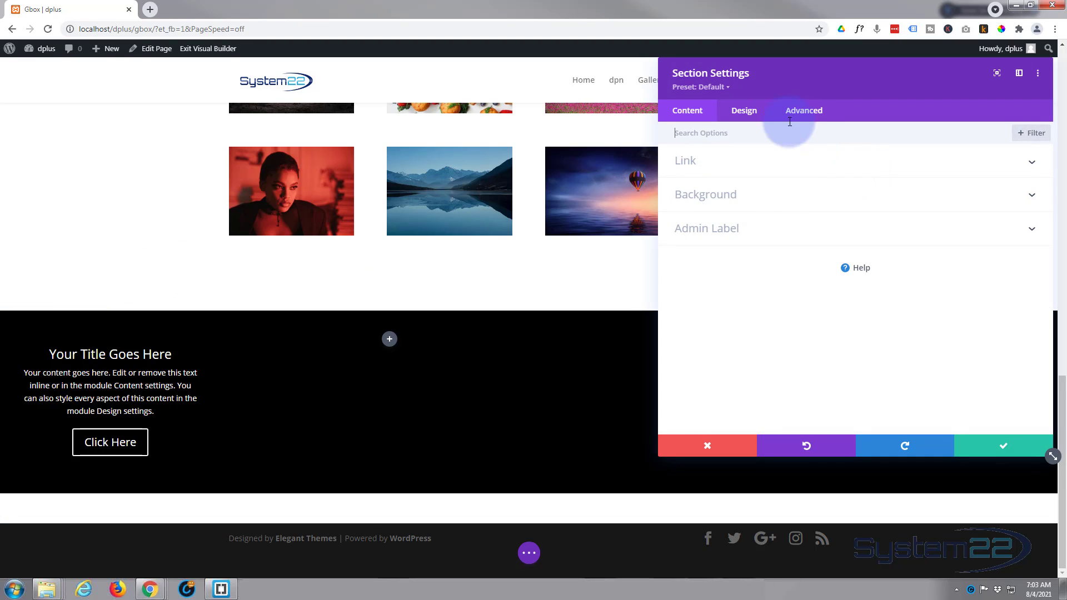
{"action": "left_click", "coordinate": [750, 118]}
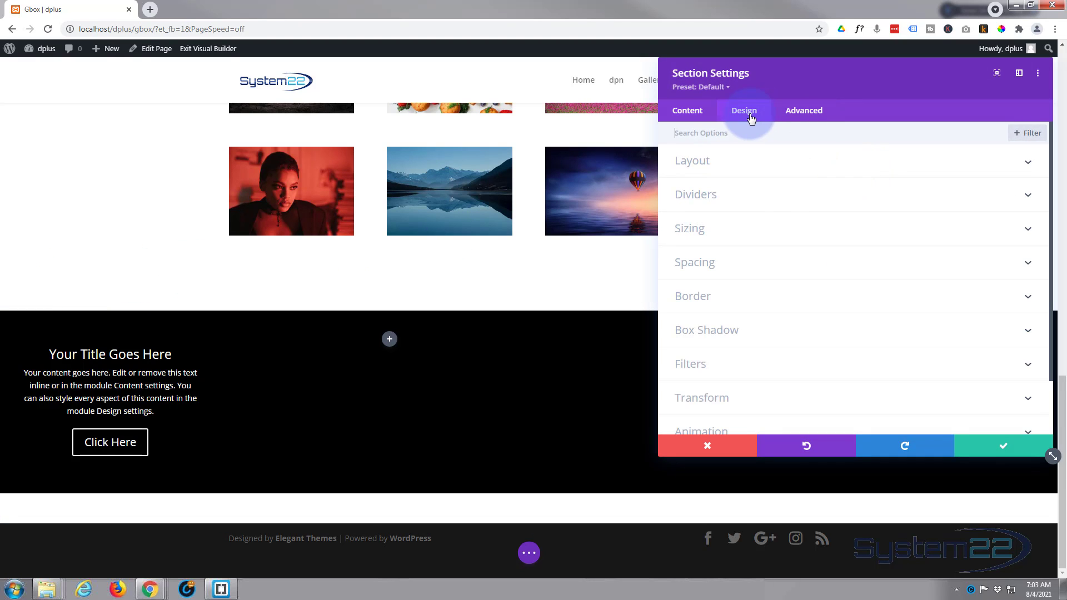
{"action": "left_click", "coordinate": [816, 265]}
{"action": "scroll", "coordinate": [816, 265], "scroll_direction": "down", "scroll_amount": 2}
{"action": "left_click", "coordinate": [709, 234]}
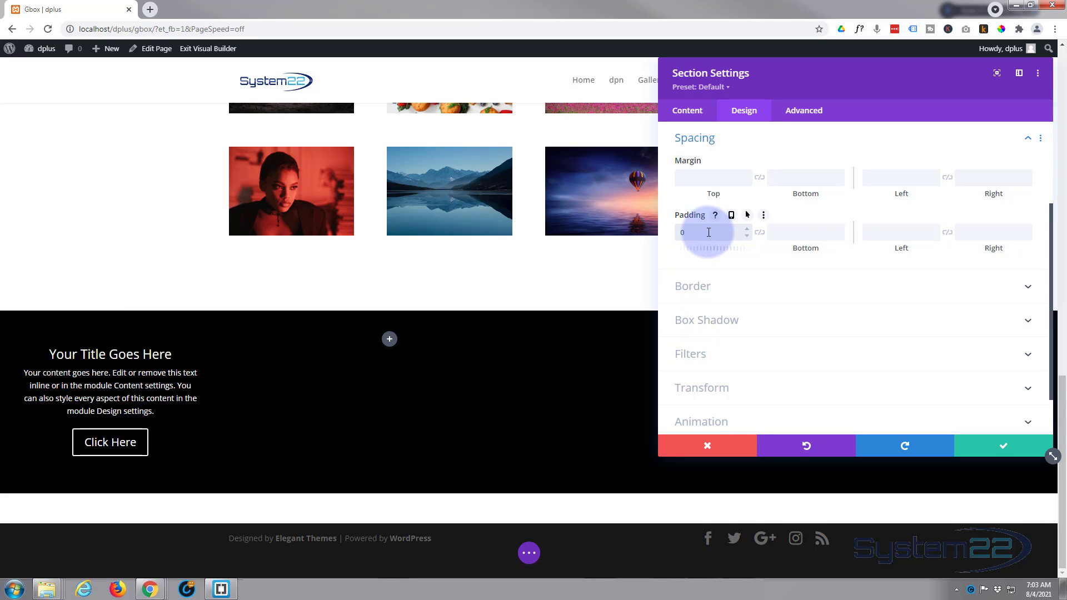
{"action": "left_click", "coordinate": [761, 234]}
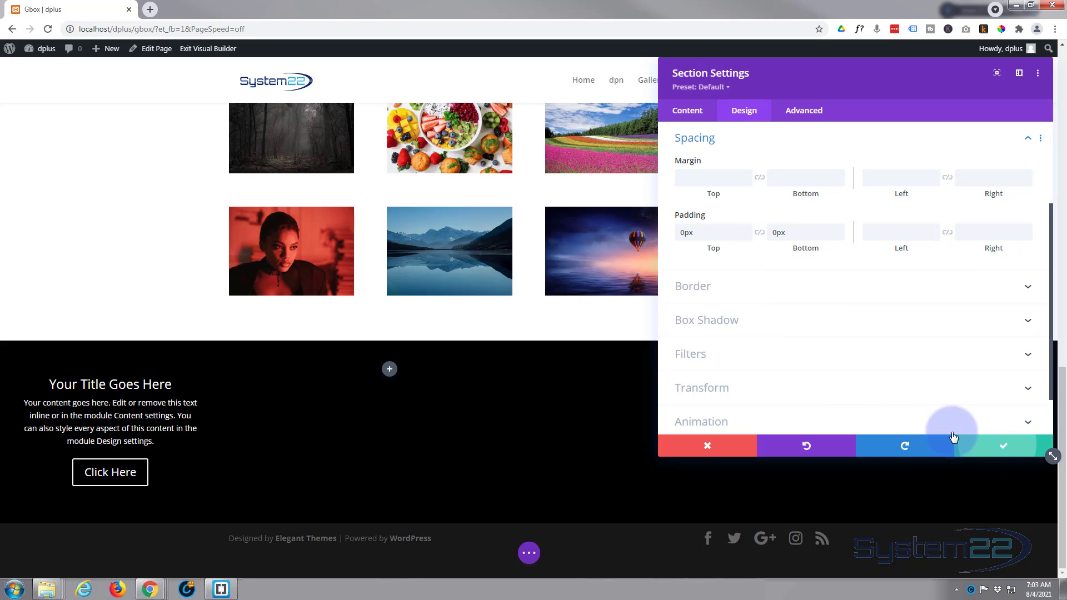
{"action": "left_click", "coordinate": [969, 445]}
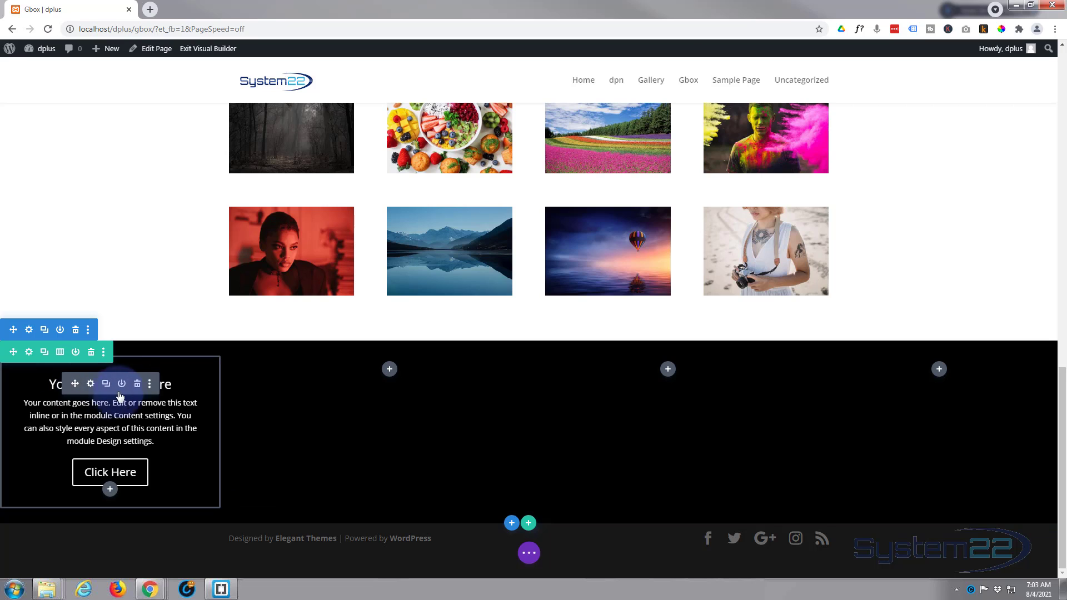
Try duplicating the call to action into the row's second column, and remove the copy.
{"action": "left_click", "coordinate": [105, 384]}
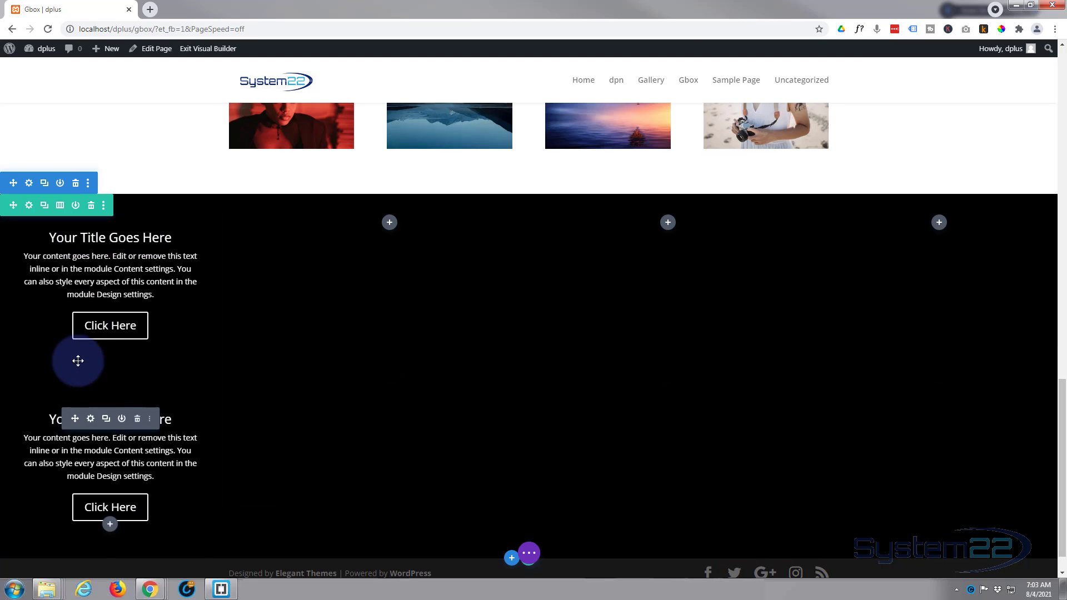
{"action": "mouse_move", "coordinate": [73, 233]}
{"action": "left_mouse_down"}
{"action": "mouse_move", "coordinate": [202, 238]}
{"action": "mouse_move", "coordinate": [381, 290]}
{"action": "mouse_move", "coordinate": [382, 416]}
{"action": "mouse_move", "coordinate": [389, 371]}
{"action": "mouse_move", "coordinate": [392, 381]}
{"action": "left_mouse_up"}
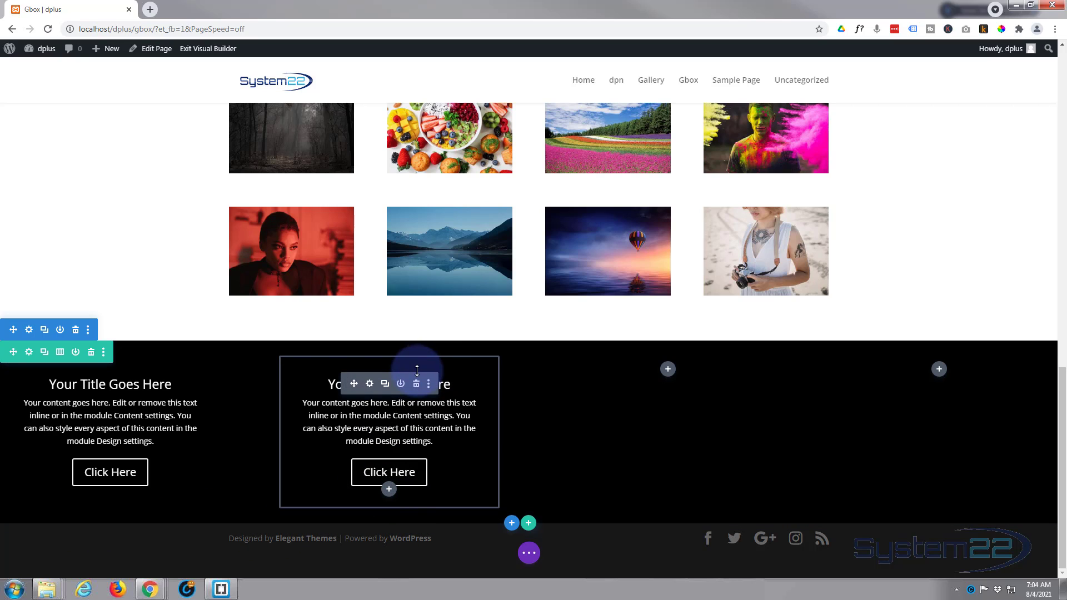
{"action": "left_click", "coordinate": [417, 387]}
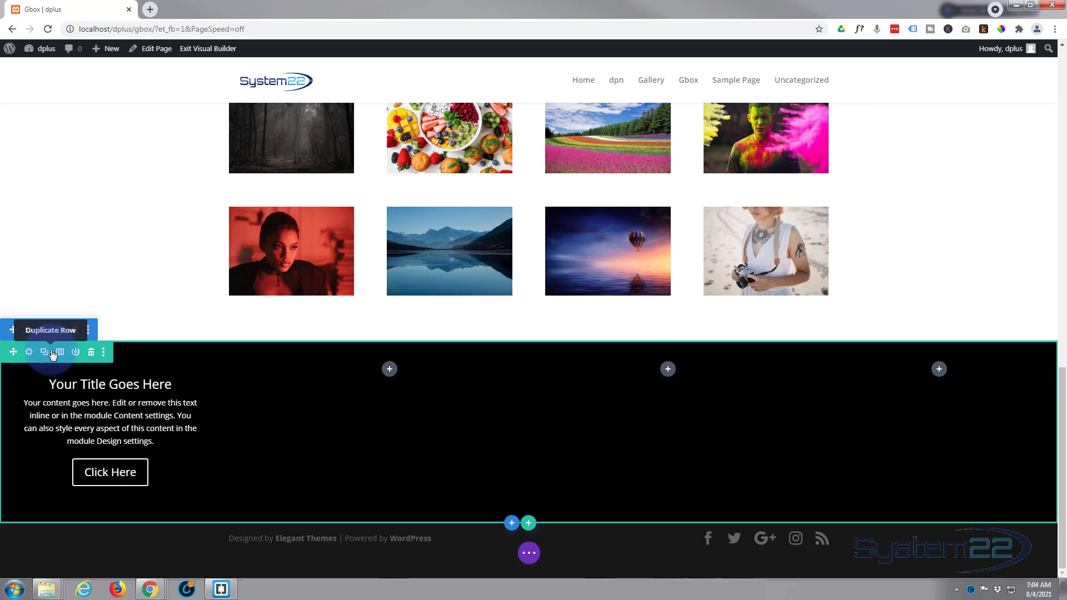
Enable a custom gutter width for the black row, set it to 1, and save the row settings.
{"action": "left_click", "coordinate": [29, 352]}
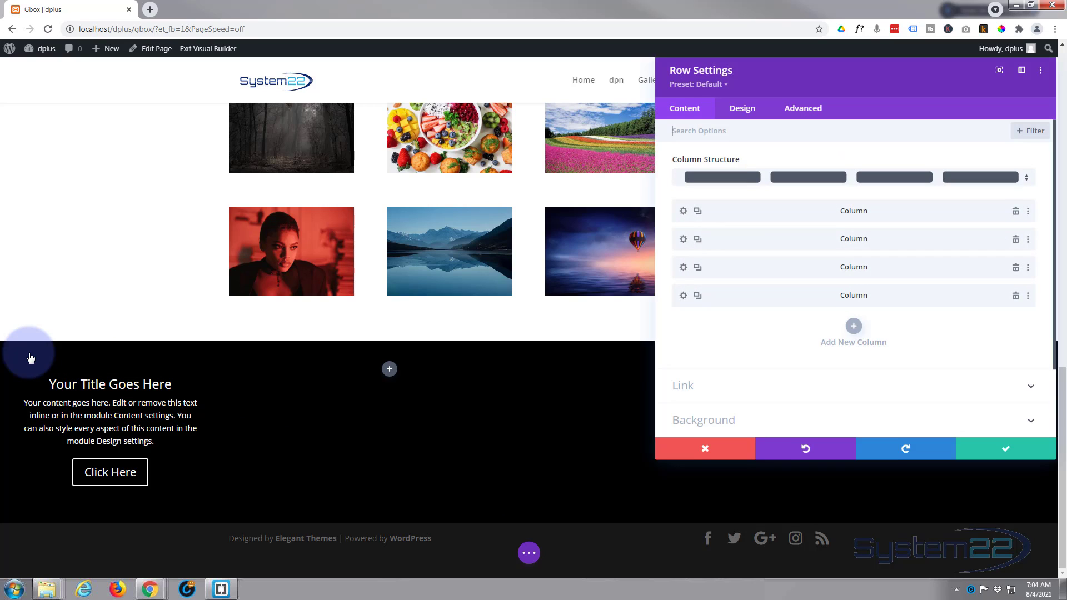
{"action": "left_click", "coordinate": [754, 117]}
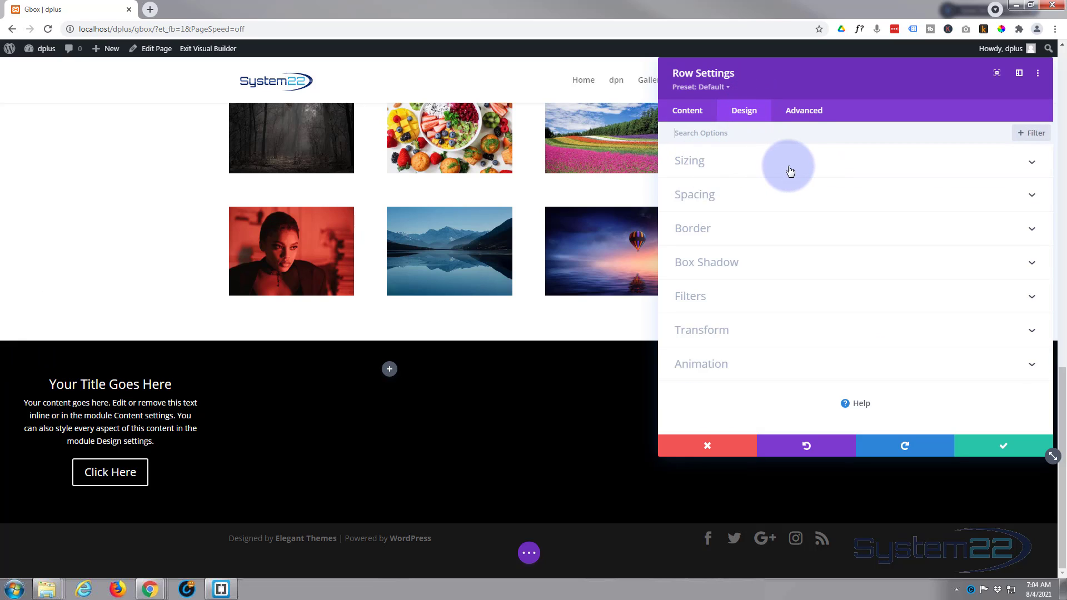
{"action": "left_click", "coordinate": [791, 166]}
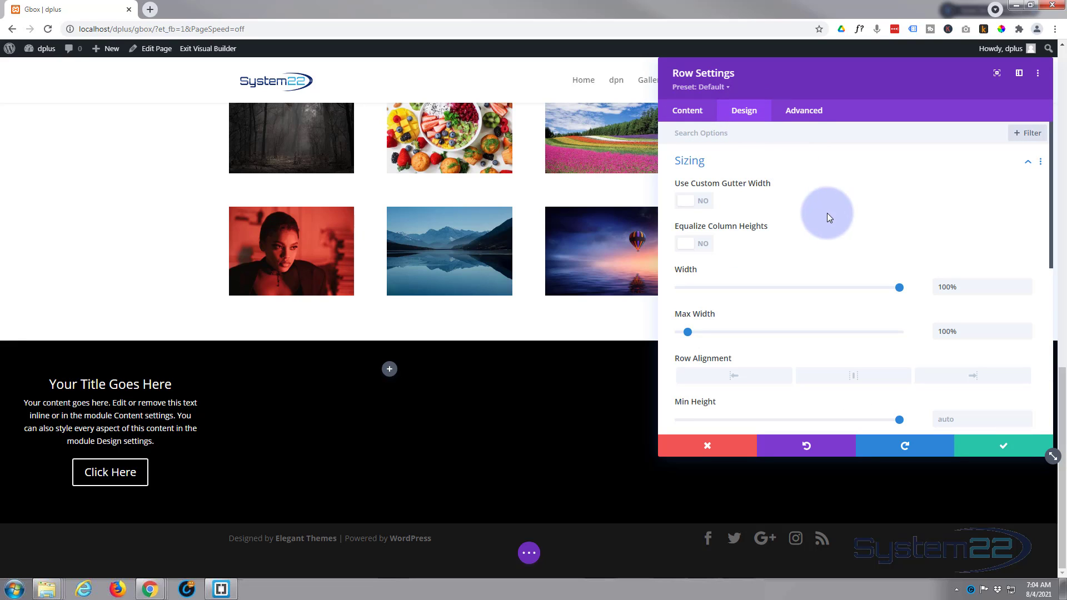
{"action": "left_click", "coordinate": [701, 201]}
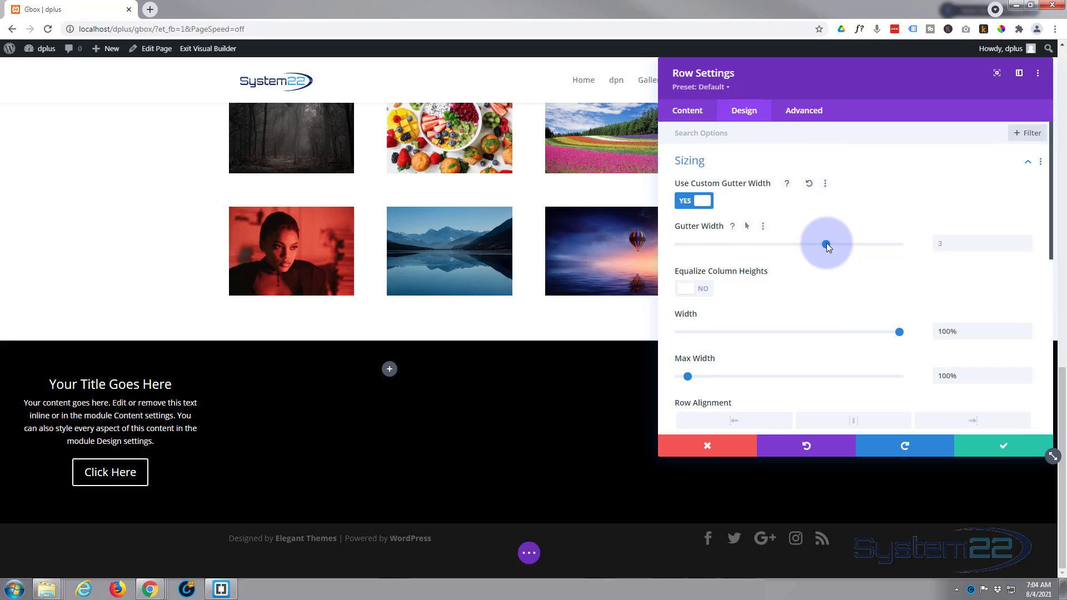
{"action": "left_click_drag", "start_coordinate": [825, 244], "coordinate": [679, 245]}
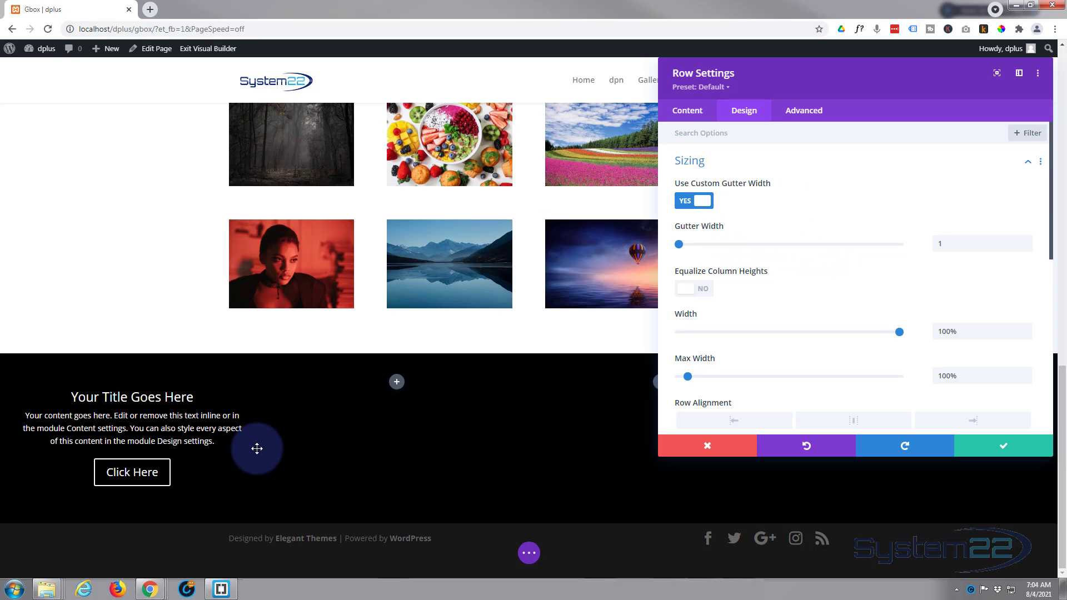
{"action": "left_click", "coordinate": [1017, 453]}
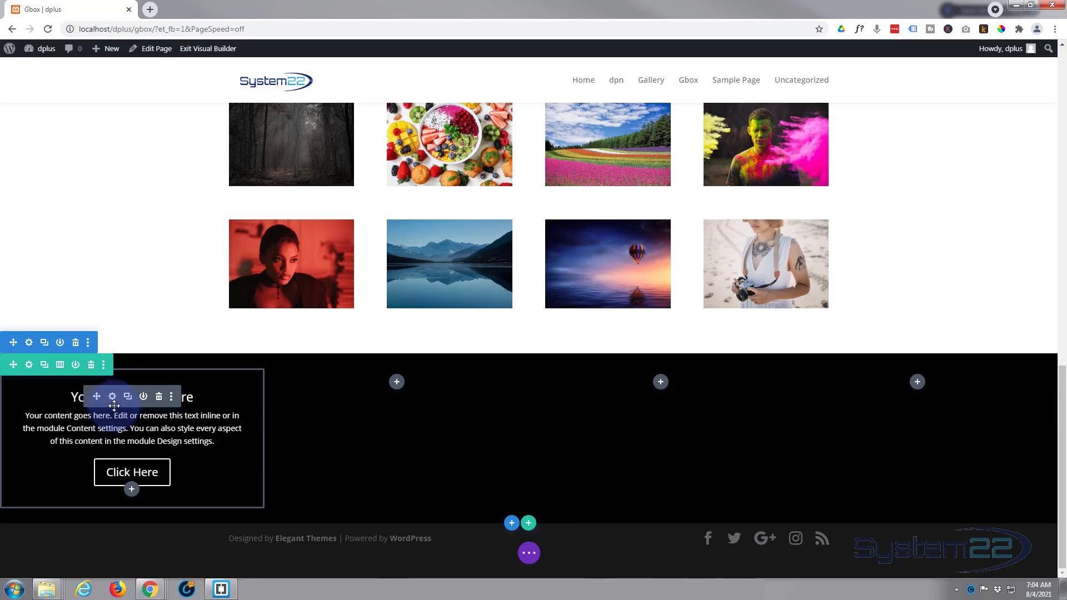
Give the call to action a border 1px wide on all sides.
{"action": "left_click", "coordinate": [112, 398]}
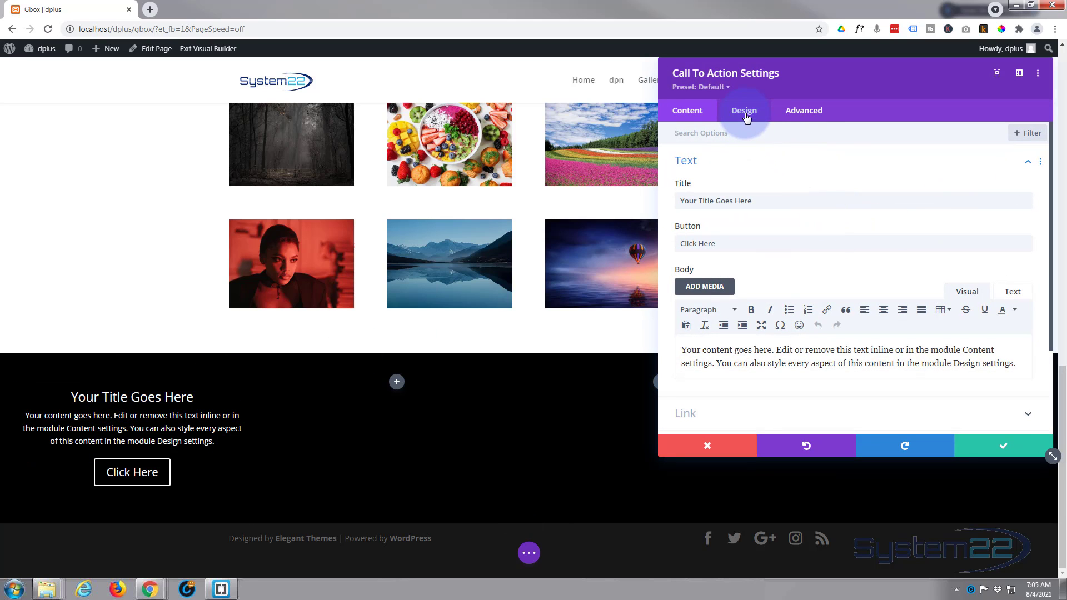
{"action": "left_click", "coordinate": [745, 114]}
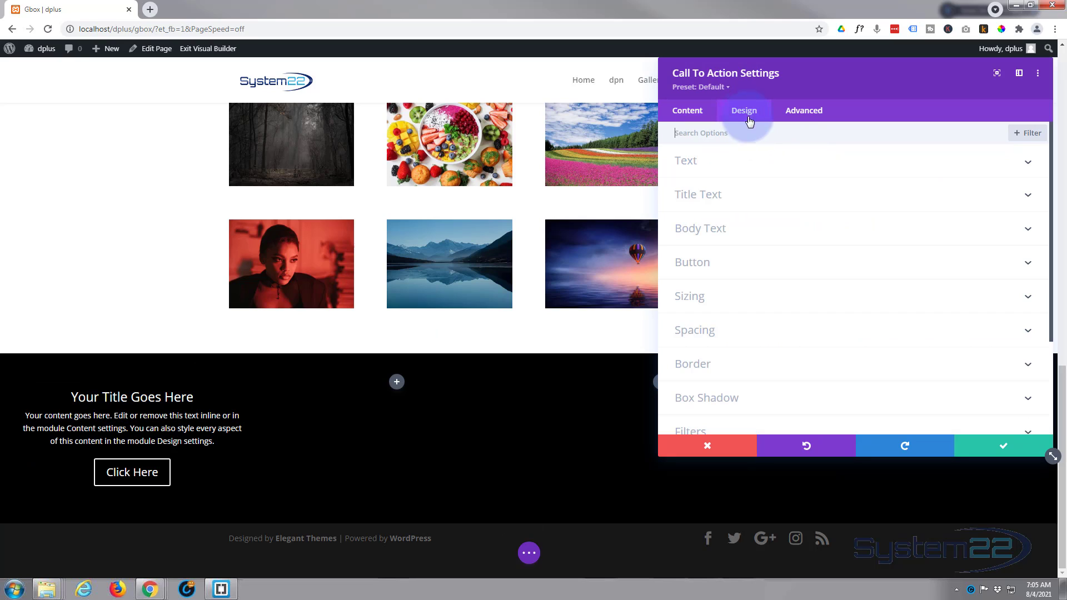
{"action": "left_click", "coordinate": [785, 363]}
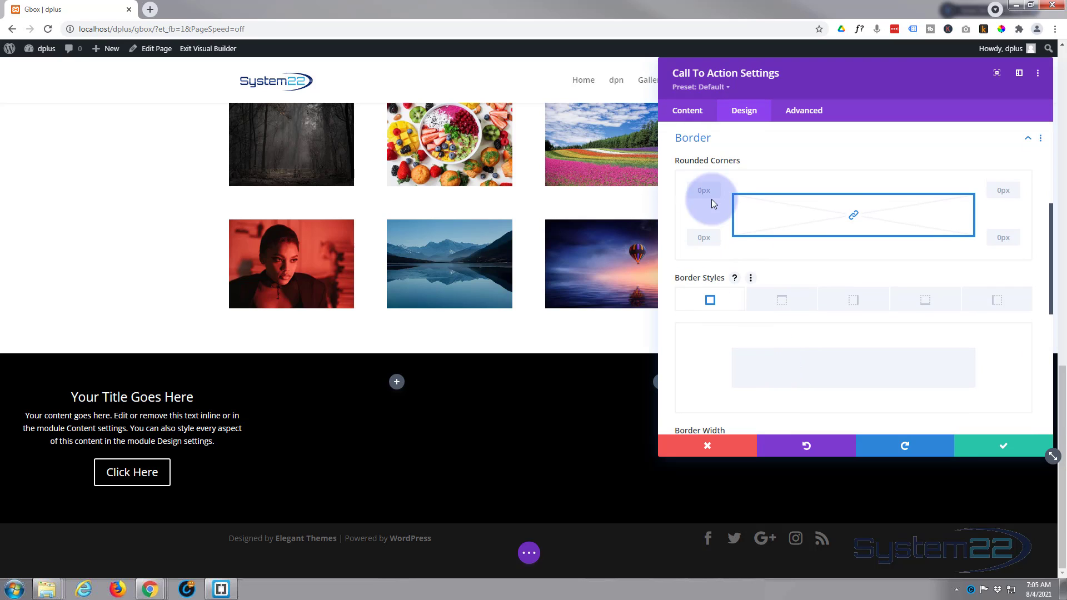
{"action": "left_click", "coordinate": [703, 163]}
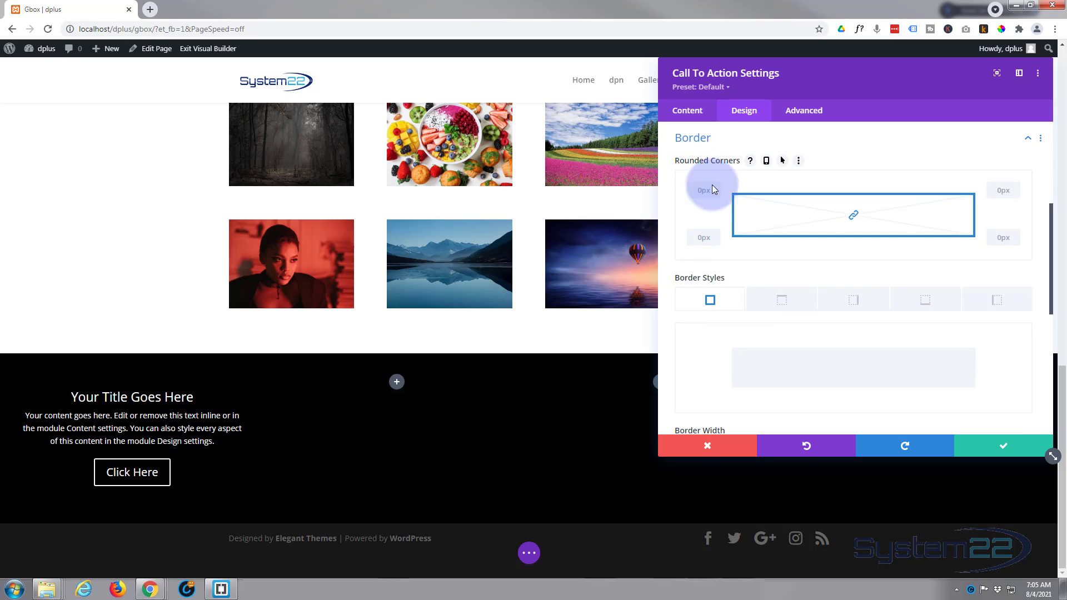
{"action": "scroll", "coordinate": [758, 274], "scroll_direction": "down", "scroll_amount": 1}
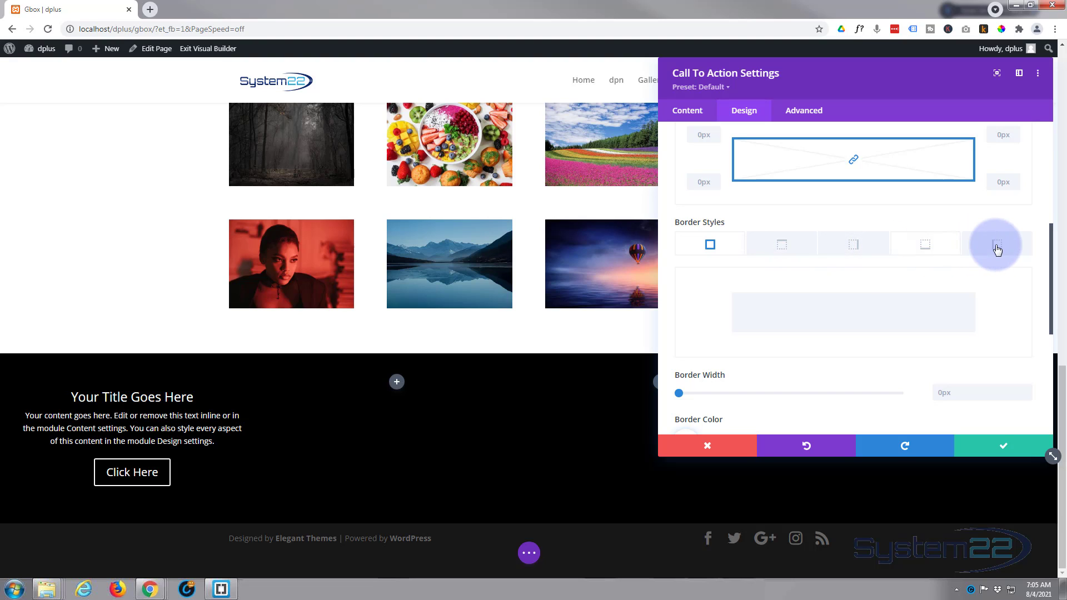
{"action": "scroll", "coordinate": [812, 275], "scroll_direction": "down", "scroll_amount": 2}
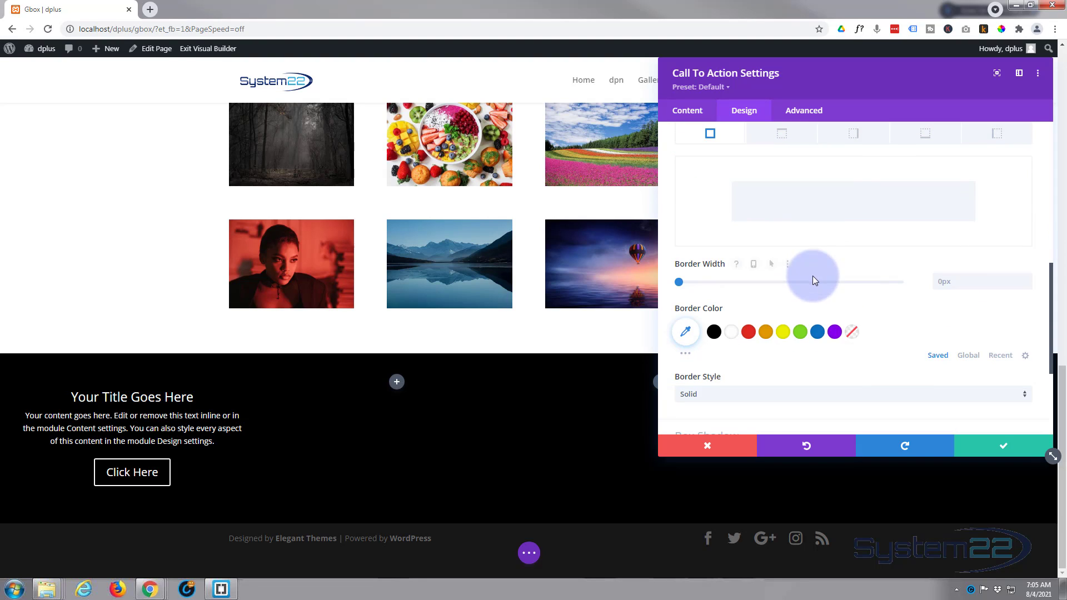
{"action": "left_click", "coordinate": [1027, 279]}
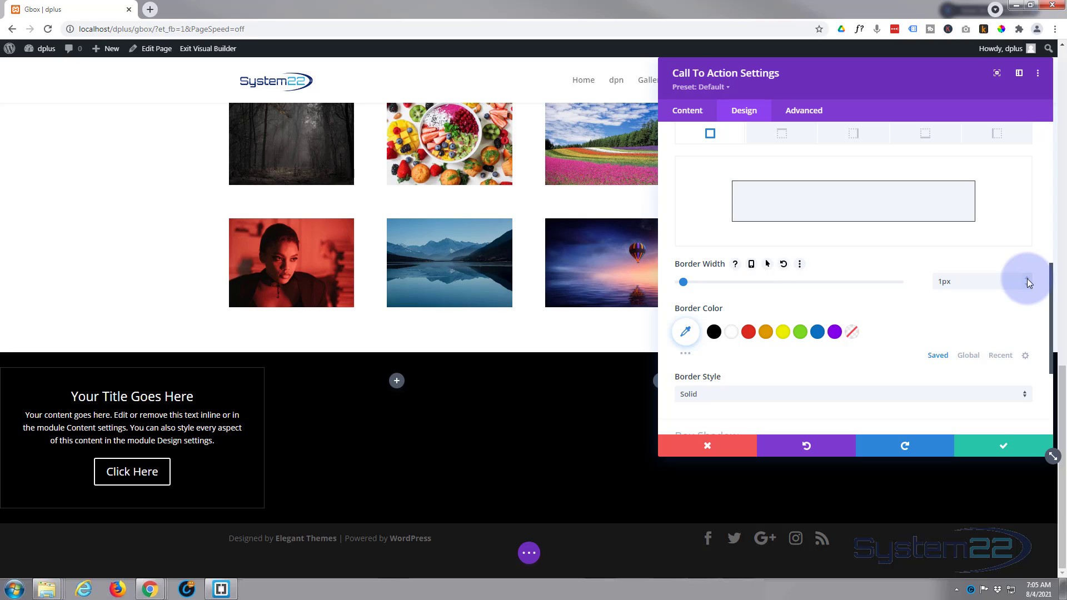
Set the call to action's border color to the bright purple #bf00ff and copy its hex code.
{"action": "left_click", "coordinate": [835, 333]}
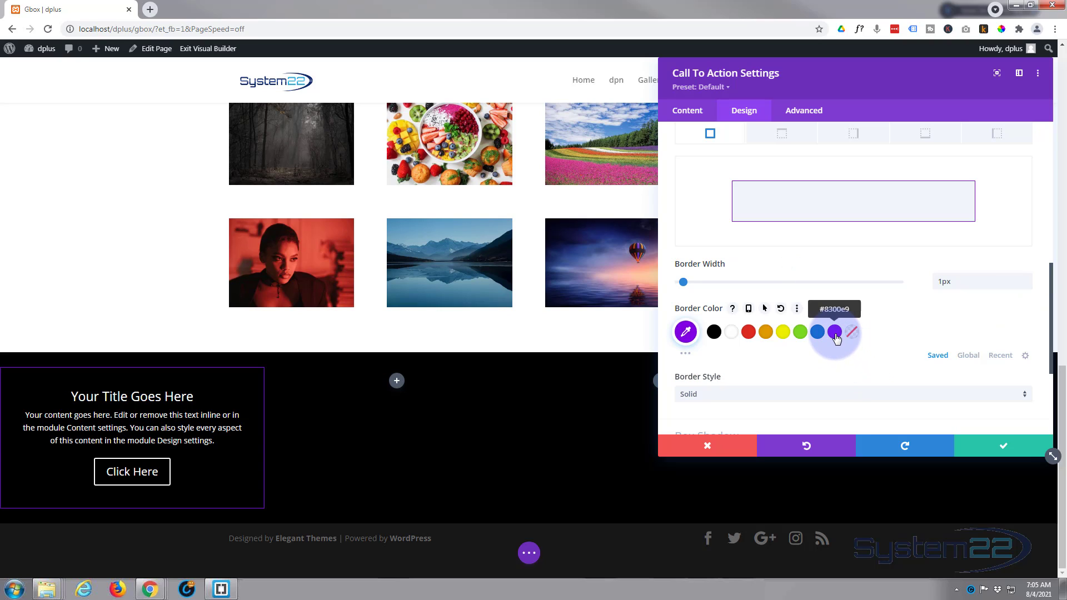
{"action": "left_click", "coordinate": [685, 331]}
{"action": "left_click_drag", "start_coordinate": [946, 323], "coordinate": [959, 308]}
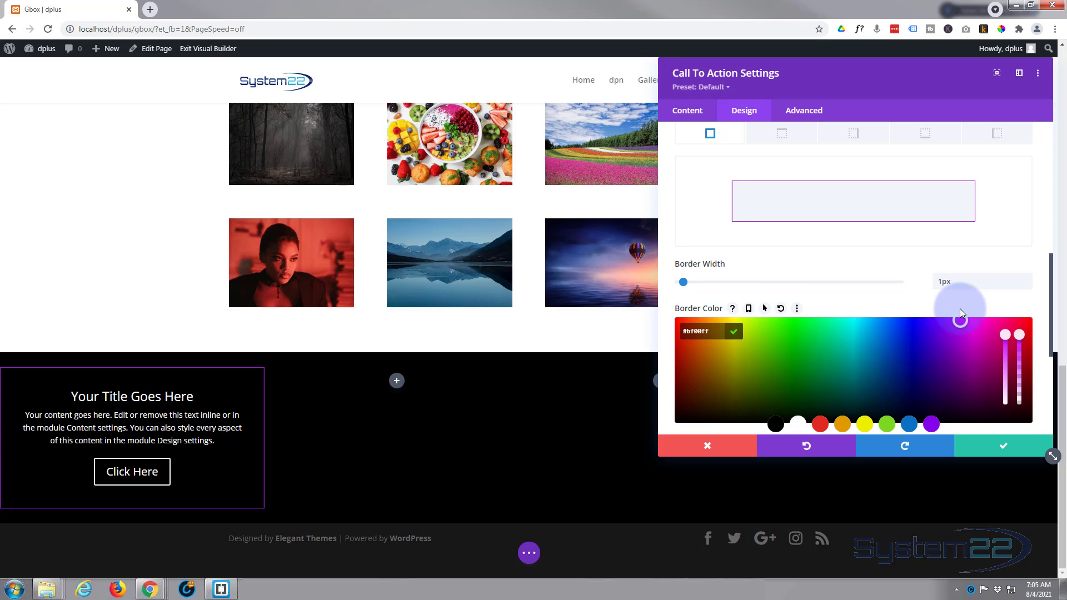
{"action": "left_click_drag", "start_coordinate": [718, 329], "coordinate": [681, 331]}
{"action": "right_click", "coordinate": [704, 332]}
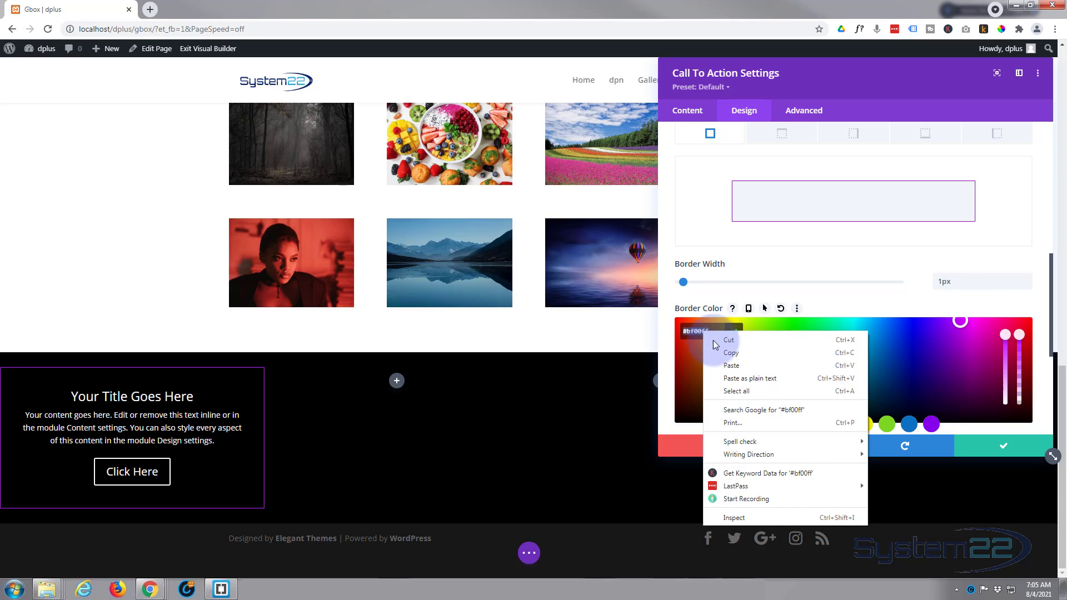
{"action": "left_click", "coordinate": [729, 353]}
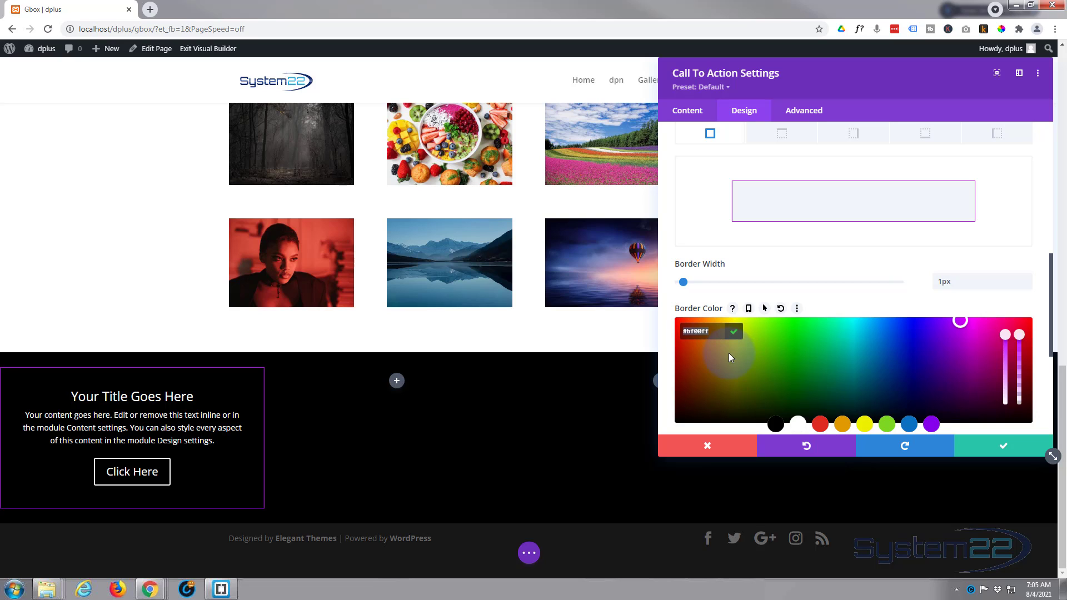
Change the call to action's title text color to the same bright purple as its border.
{"action": "scroll", "coordinate": [766, 368], "scroll_direction": "up", "scroll_amount": 7}
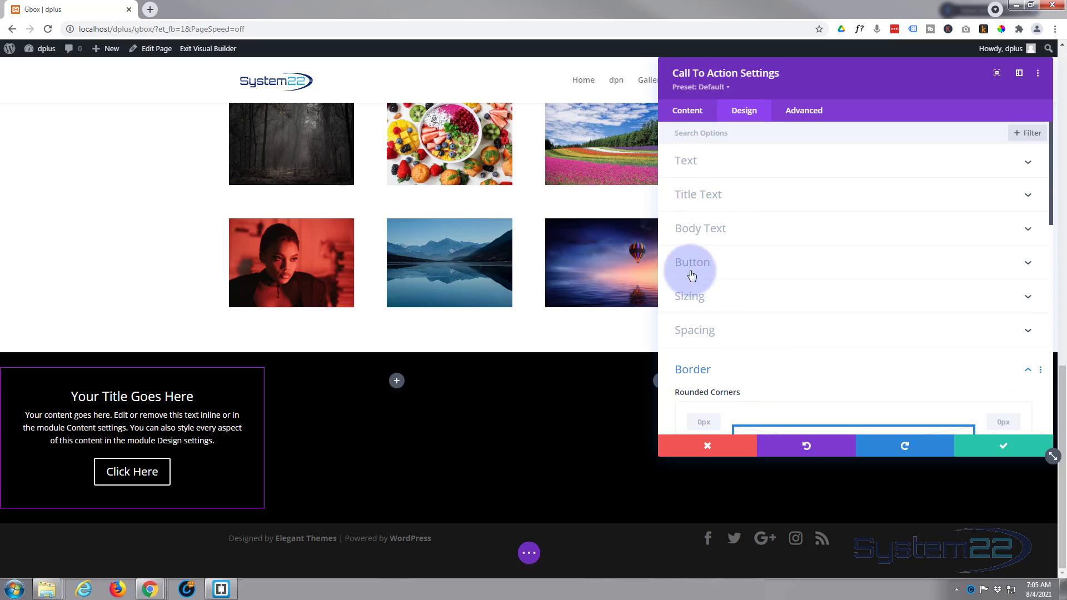
{"action": "left_click", "coordinate": [761, 199]}
{"action": "scroll", "coordinate": [788, 277], "scroll_direction": "down", "scroll_amount": 1}
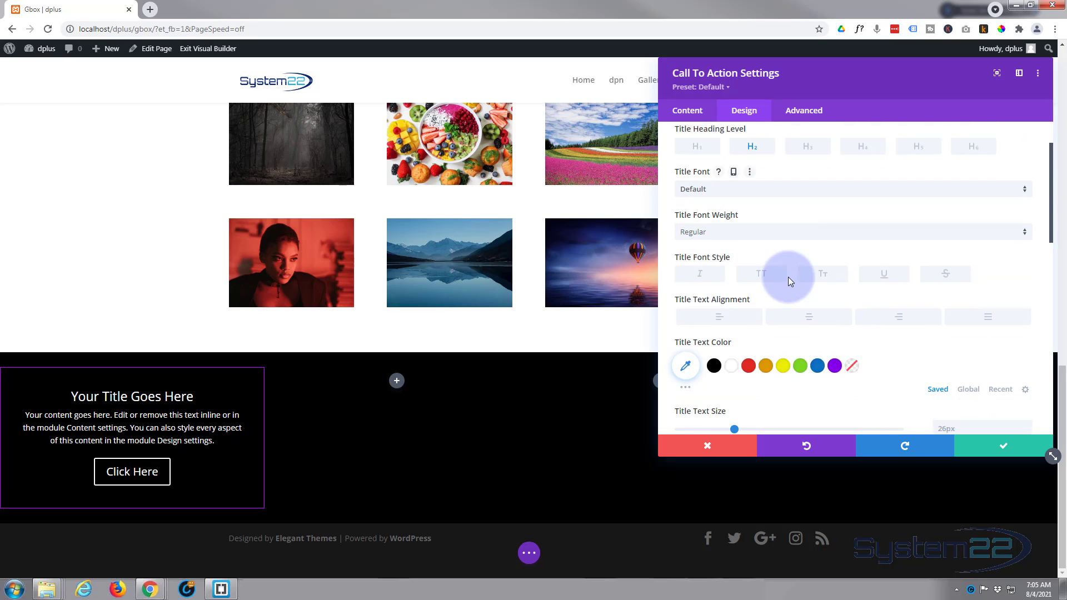
{"action": "right_click", "coordinate": [685, 345]}
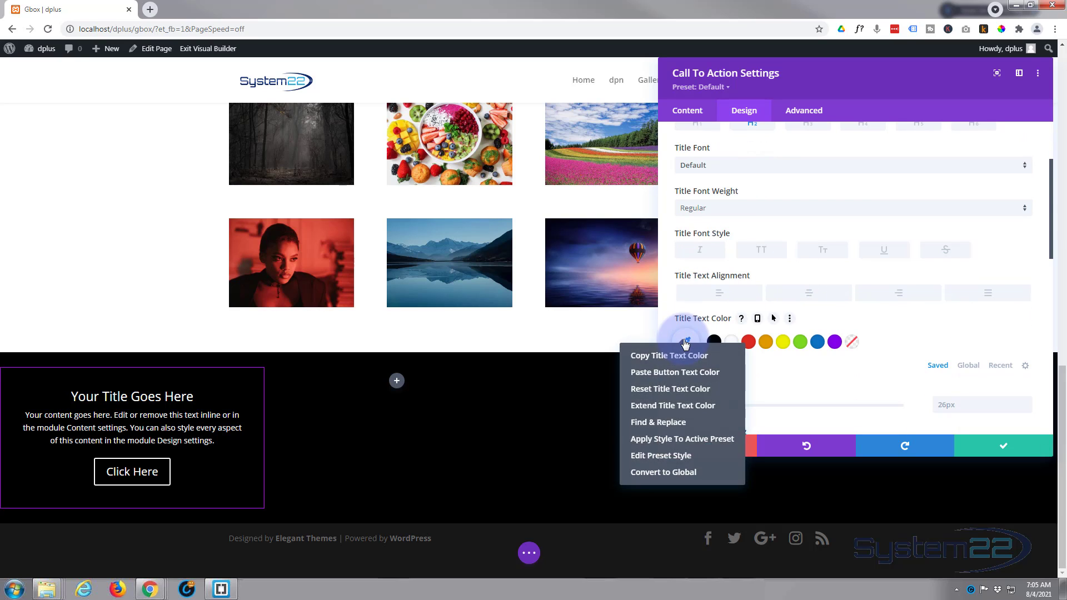
{"action": "left_click", "coordinate": [683, 372]}
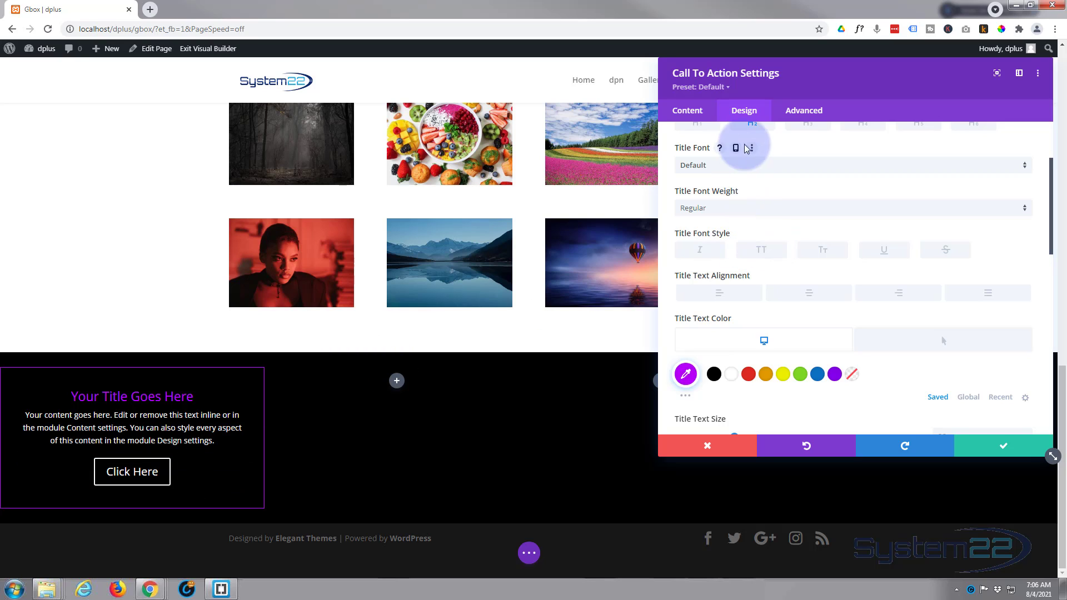
Enable custom styles for the call to action's button and paste the copied bright purple as its text color.
{"action": "scroll", "coordinate": [759, 217], "scroll_direction": "down", "scroll_amount": 8}
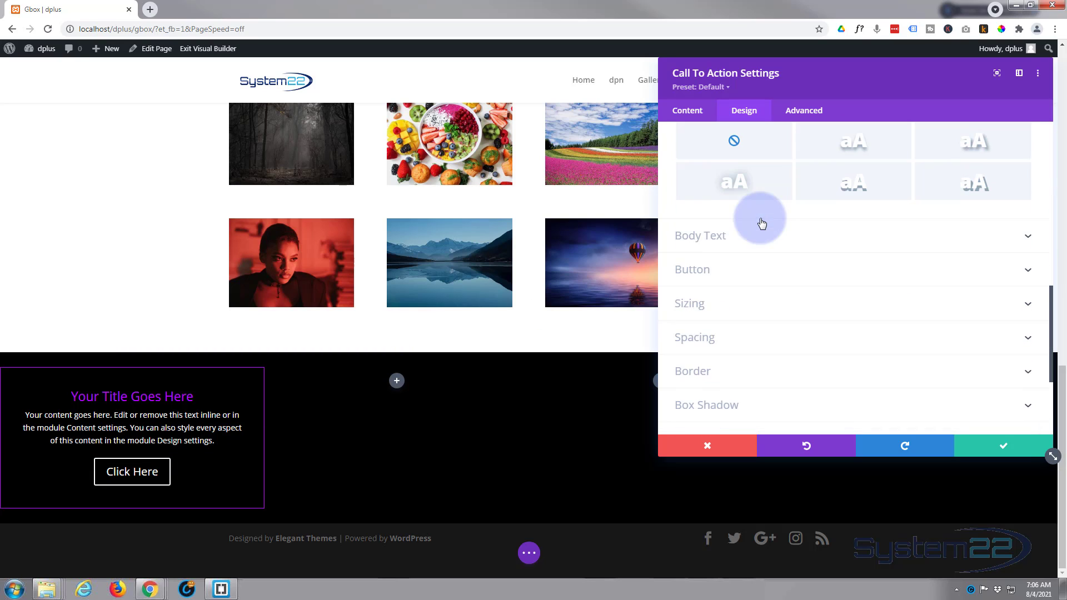
{"action": "left_click", "coordinate": [752, 272]}
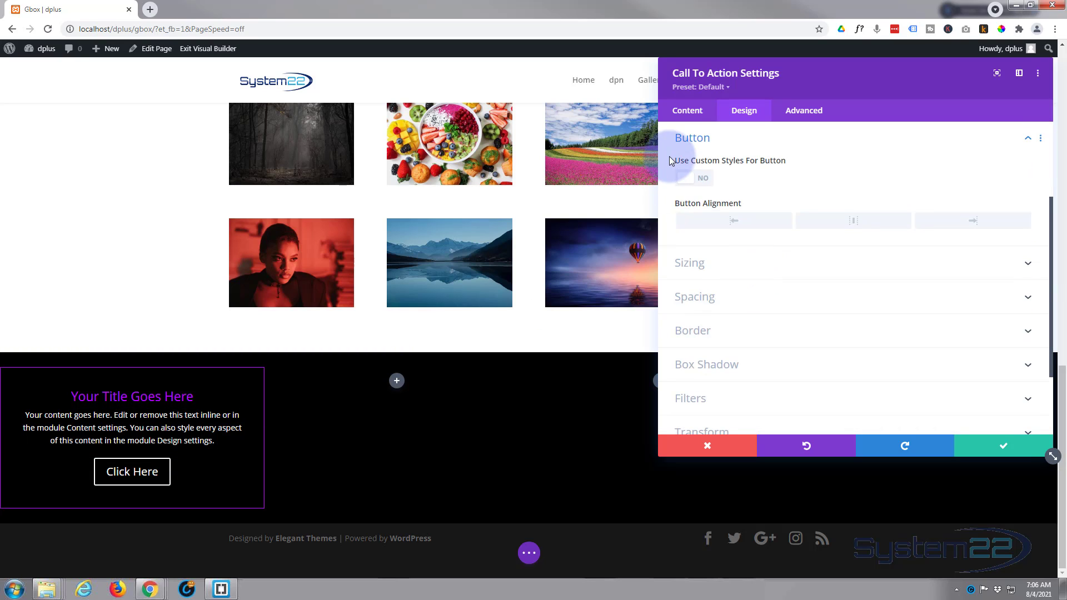
{"action": "left_click", "coordinate": [710, 184]}
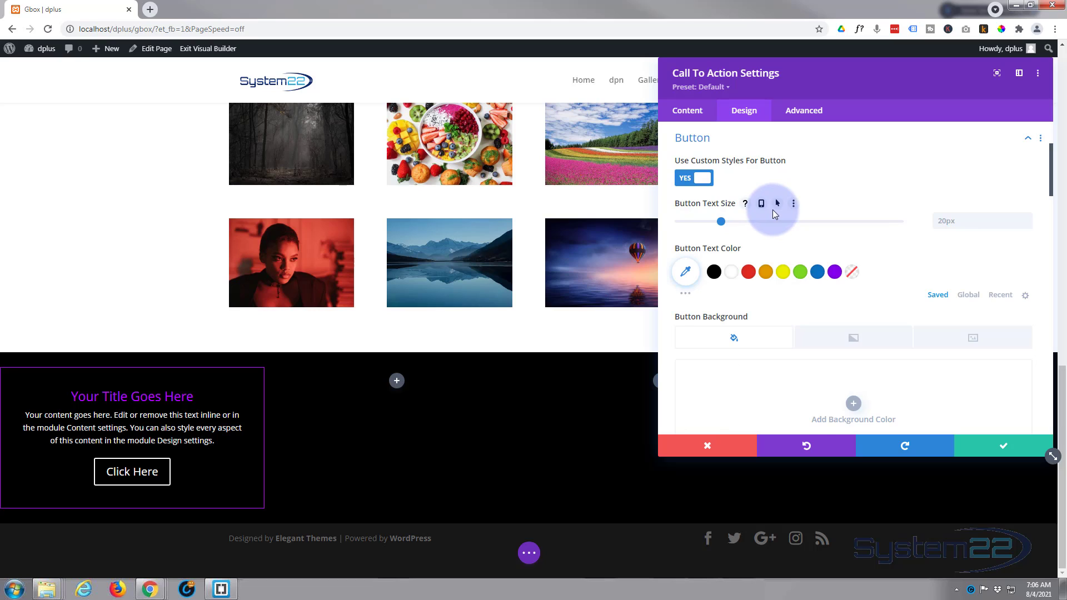
{"action": "scroll", "coordinate": [772, 209], "scroll_direction": "down", "scroll_amount": 1}
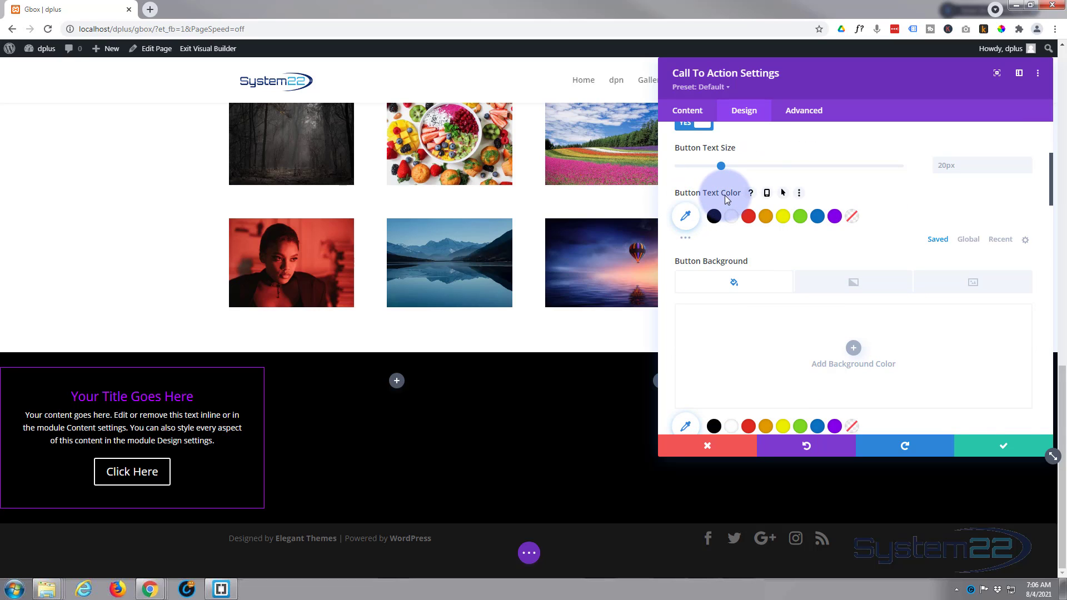
{"action": "right_click", "coordinate": [683, 221]}
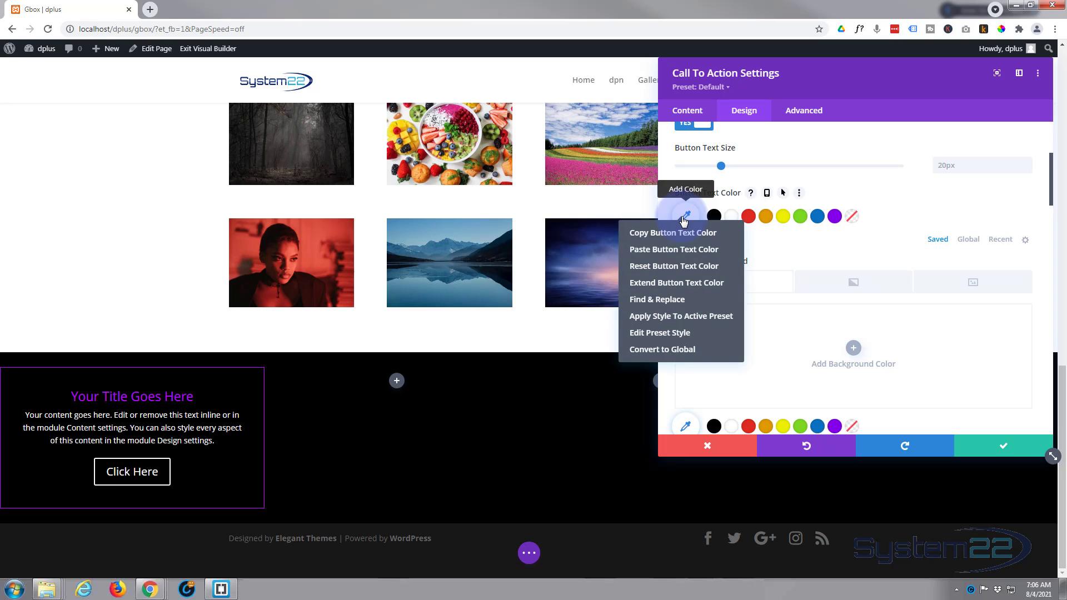
{"action": "left_click", "coordinate": [673, 251]}
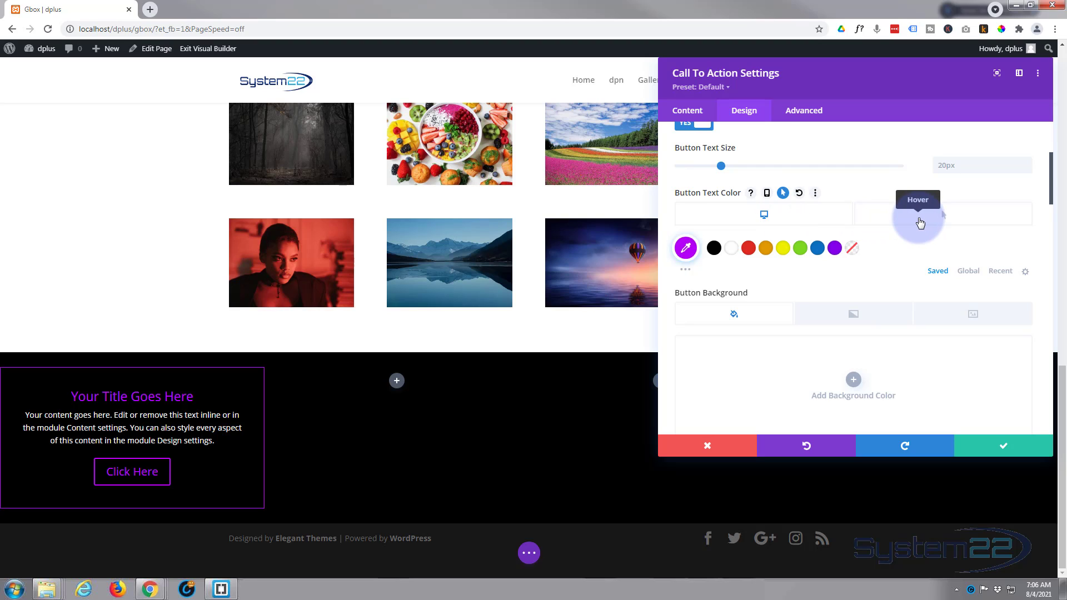
Set the button's hover text color to white #ffffff.
{"action": "left_click", "coordinate": [920, 223]}
{"action": "left_click", "coordinate": [933, 222]}
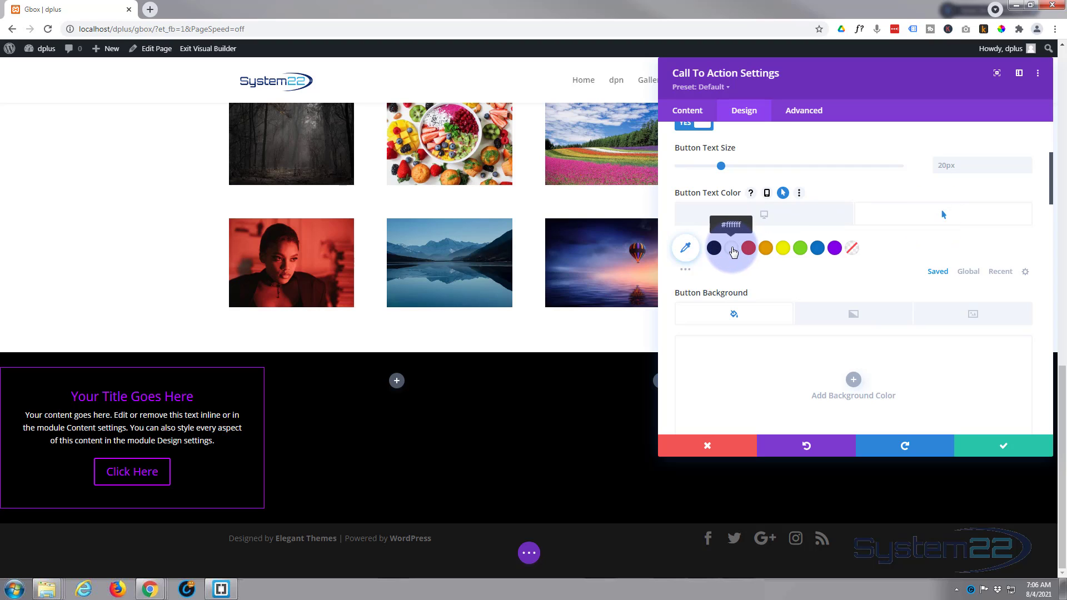
{"action": "left_click", "coordinate": [731, 248]}
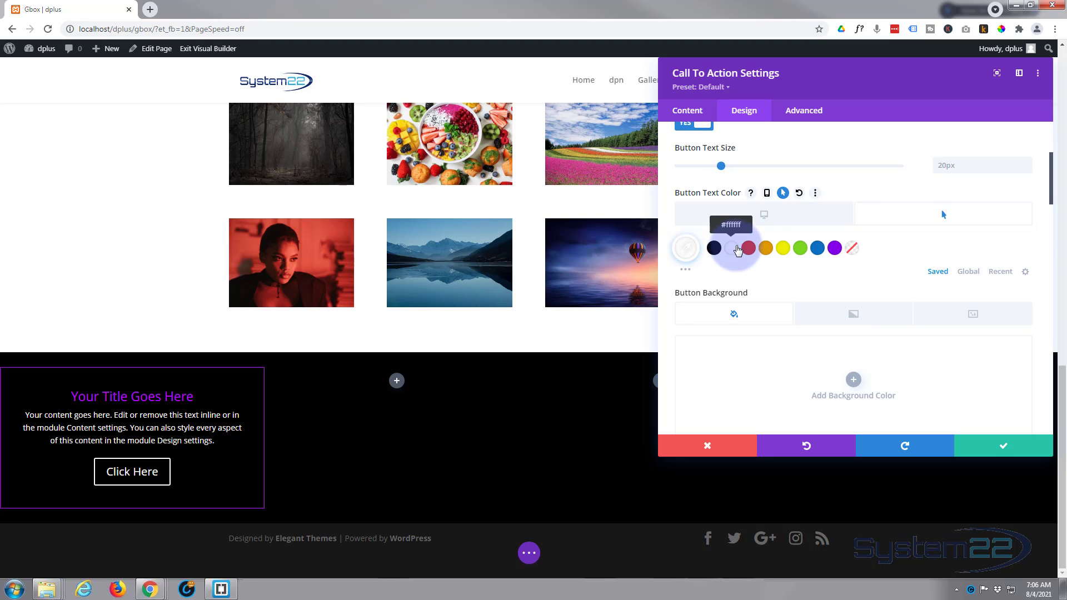
Turn off the icon on the call to action's button.
{"action": "scroll", "coordinate": [736, 251], "scroll_direction": "down", "scroll_amount": 5}
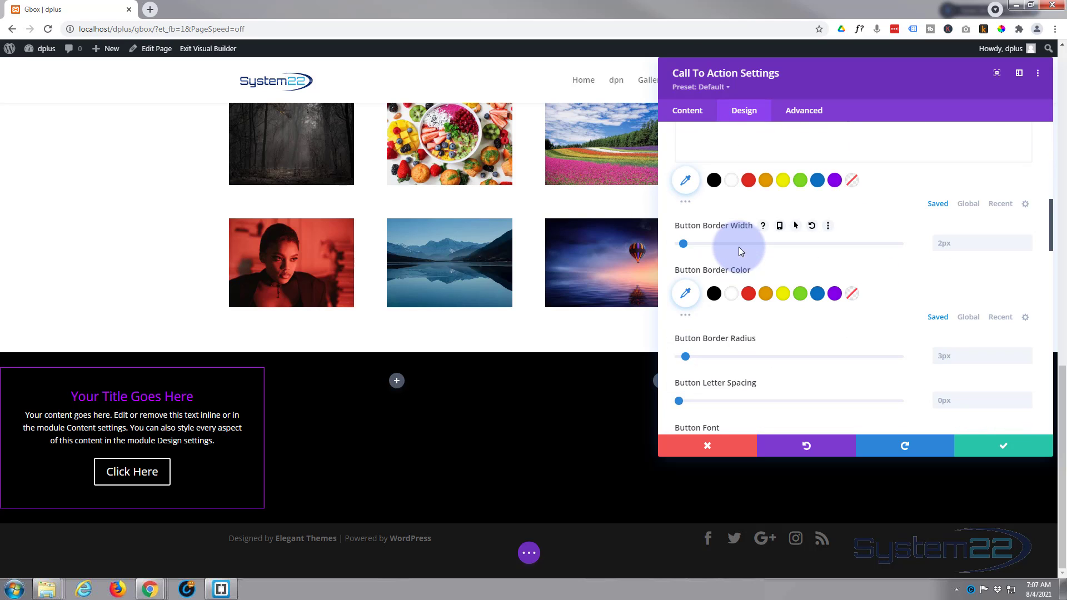
{"action": "scroll", "coordinate": [739, 247], "scroll_direction": "down", "scroll_amount": 4}
{"action": "scroll", "coordinate": [738, 247], "scroll_direction": "down", "scroll_amount": 2}
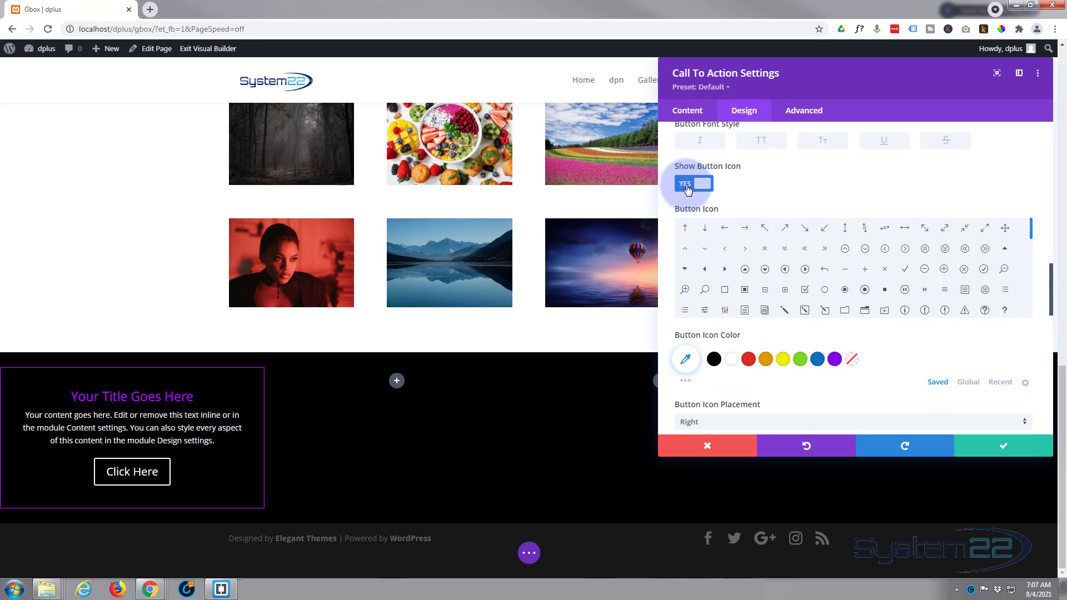
{"action": "left_click", "coordinate": [688, 186]}
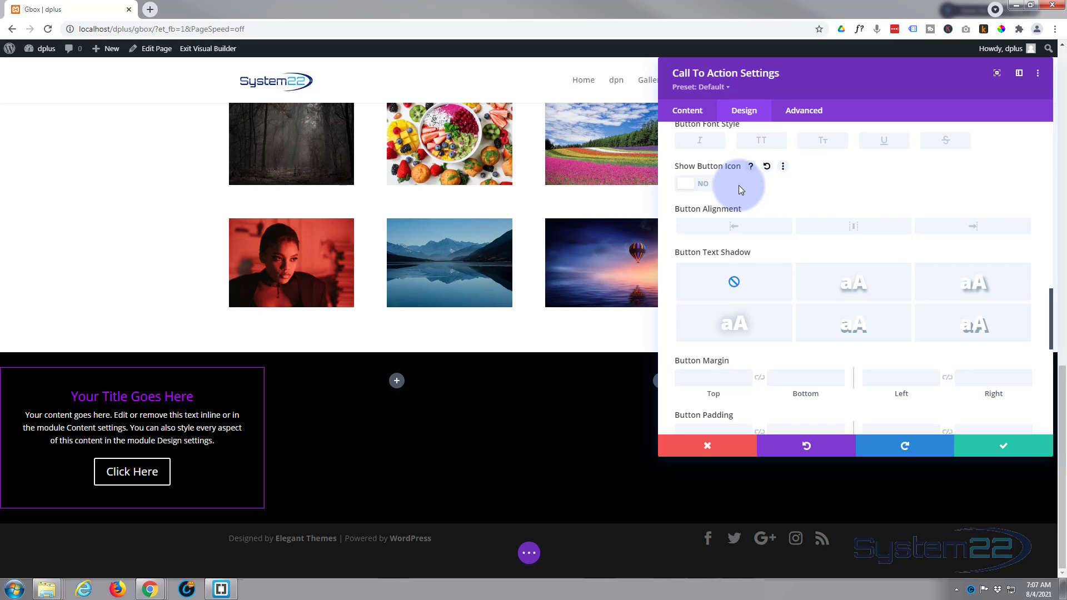
Give the button the first box shadow preset after none, with the purple #8300e9 as its shadow color.
{"action": "scroll", "coordinate": [738, 189], "scroll_direction": "down", "scroll_amount": 5}
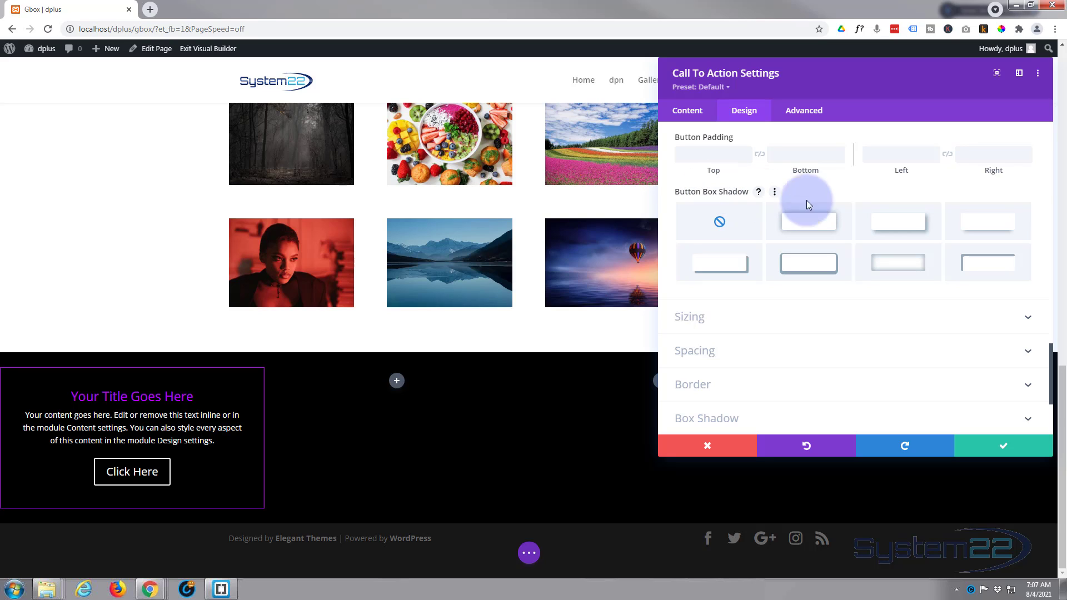
{"action": "left_click", "coordinate": [819, 230]}
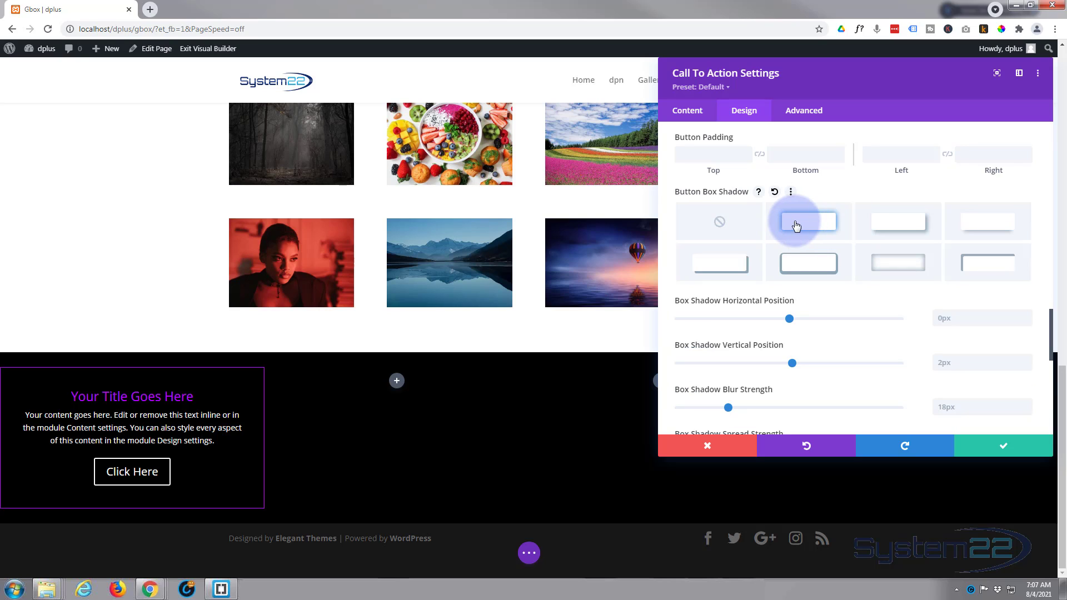
{"action": "scroll", "coordinate": [796, 223], "scroll_direction": "down", "scroll_amount": 4}
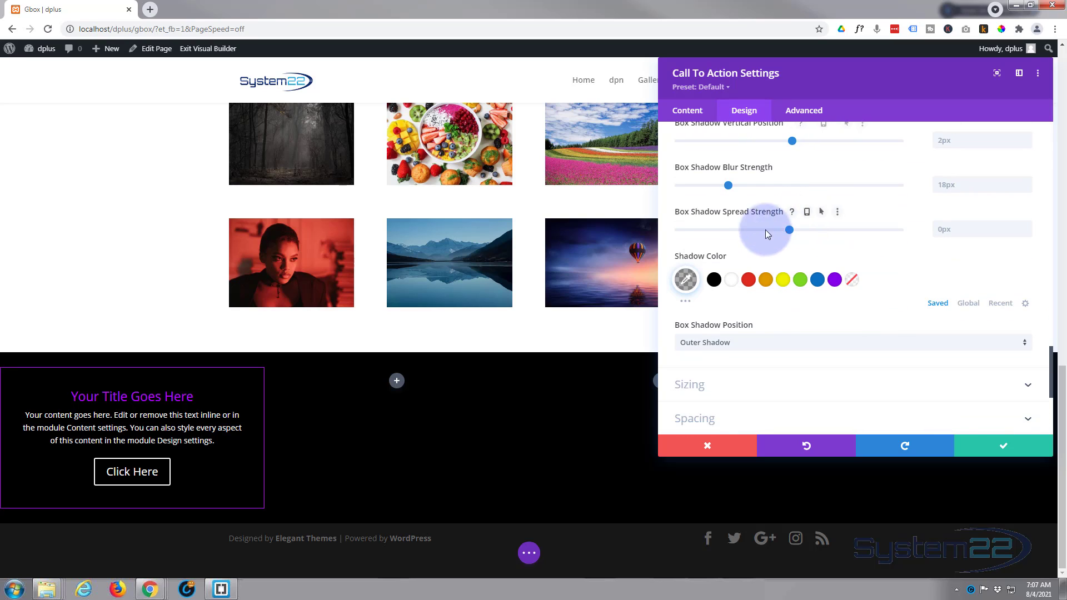
{"action": "right_click", "coordinate": [685, 281]}
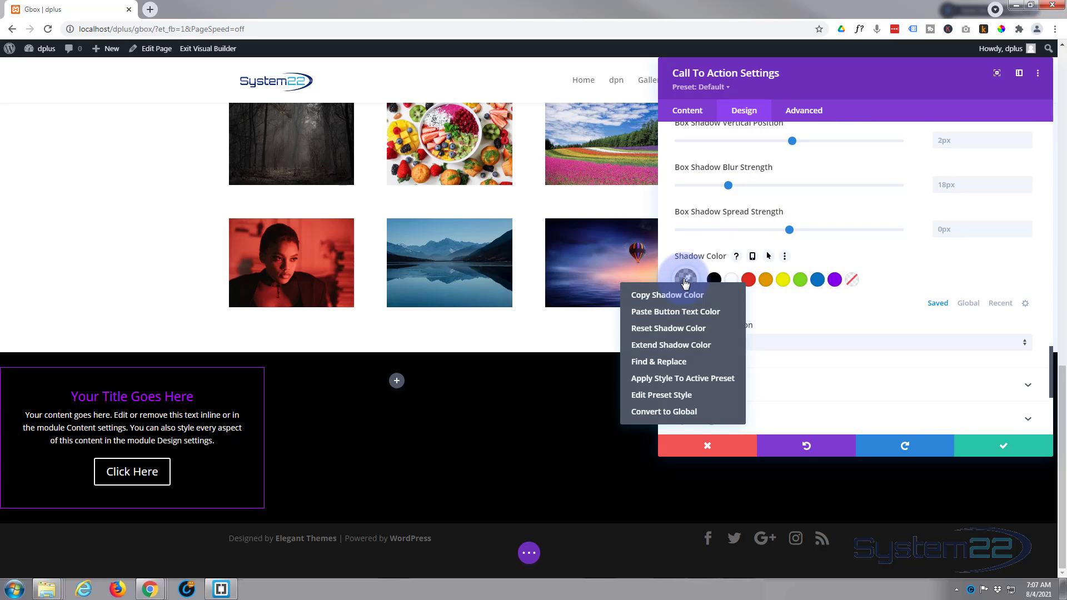
{"action": "left_click", "coordinate": [836, 282]}
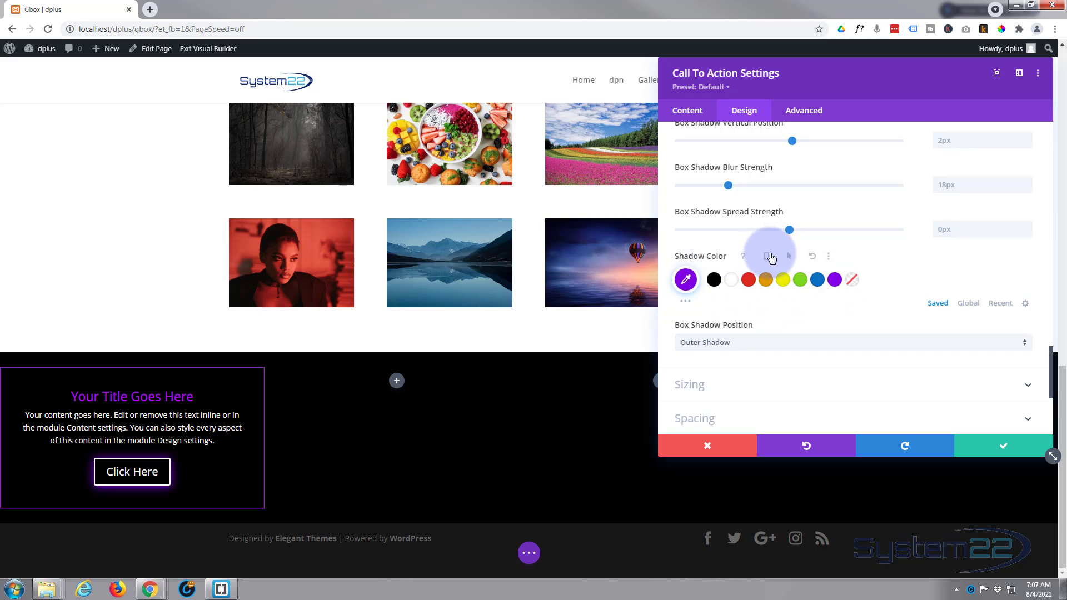
Set the button shadow's blur strength to 28px and its spread strength to 8px.
{"action": "mouse_move", "coordinate": [707, 262]}
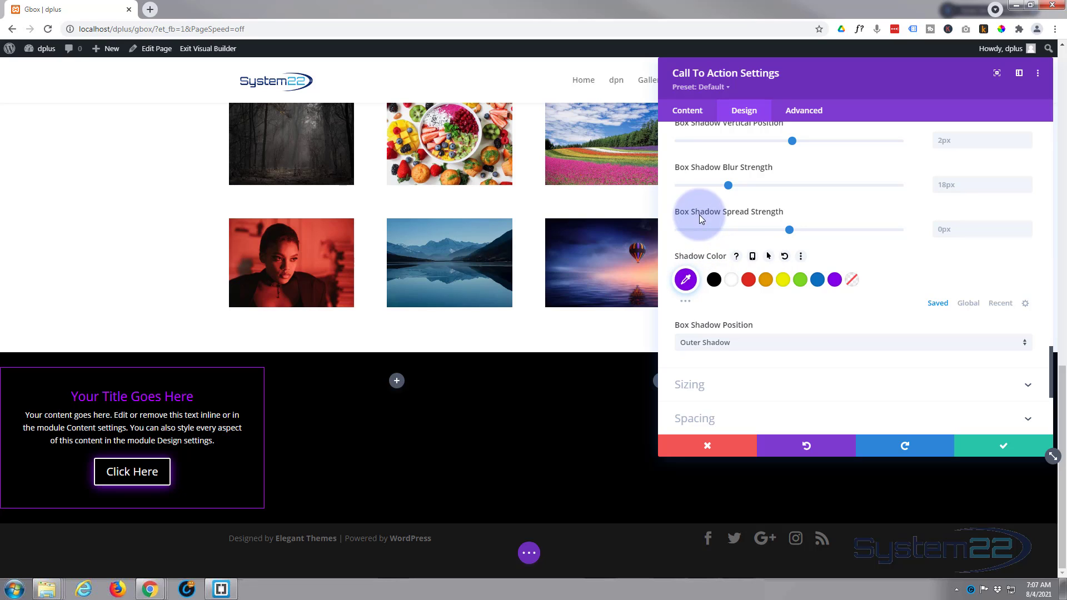
{"action": "scroll", "coordinate": [695, 229], "scroll_direction": "up", "scroll_amount": 1}
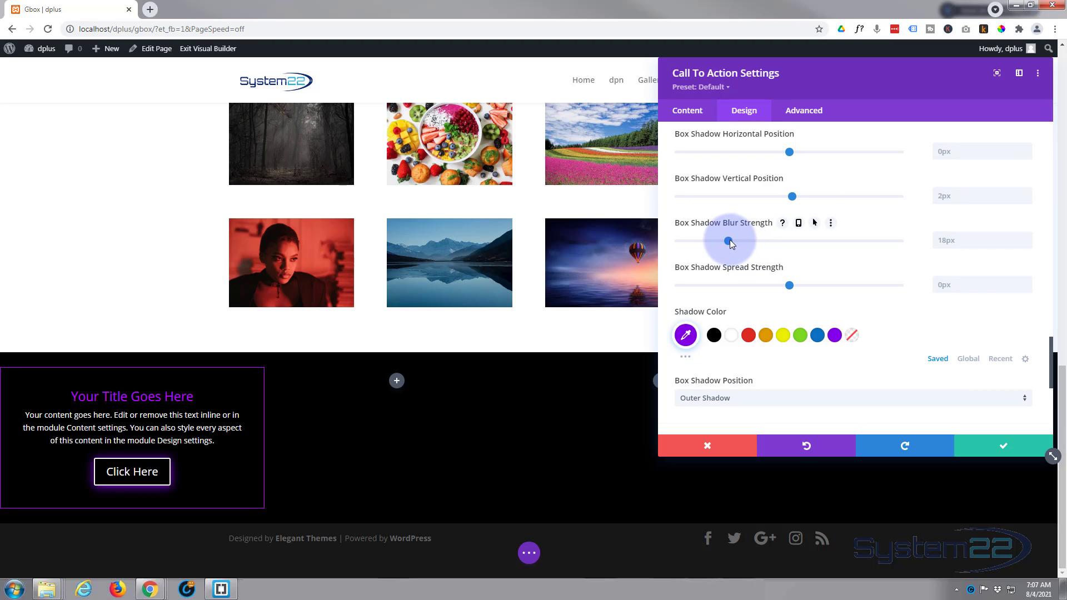
{"action": "left_click_drag", "start_coordinate": [729, 239], "coordinate": [756, 238]}
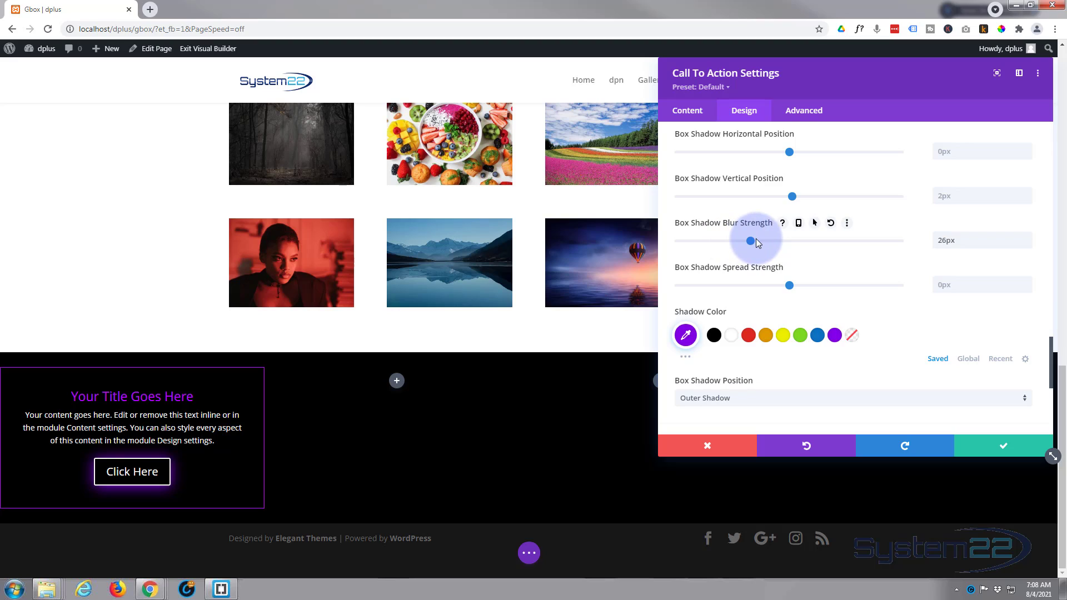
{"action": "left_click_drag", "start_coordinate": [789, 285], "coordinate": [800, 282]}
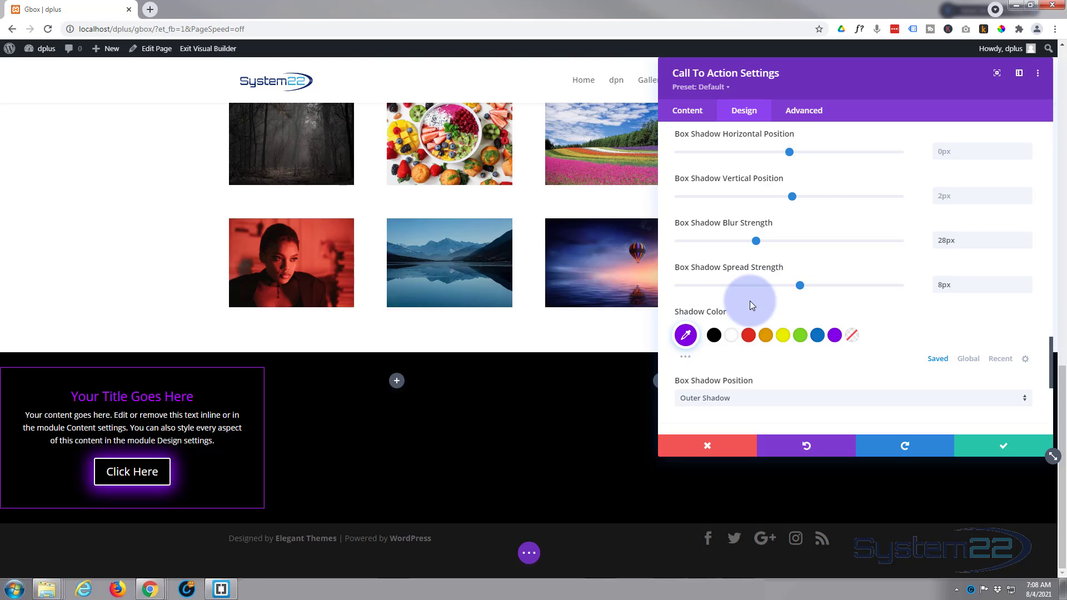
Make the button's shadow color transparent in the normal desktop state and purple #8300e9 in the hover state.
{"action": "mouse_move", "coordinate": [725, 311]}
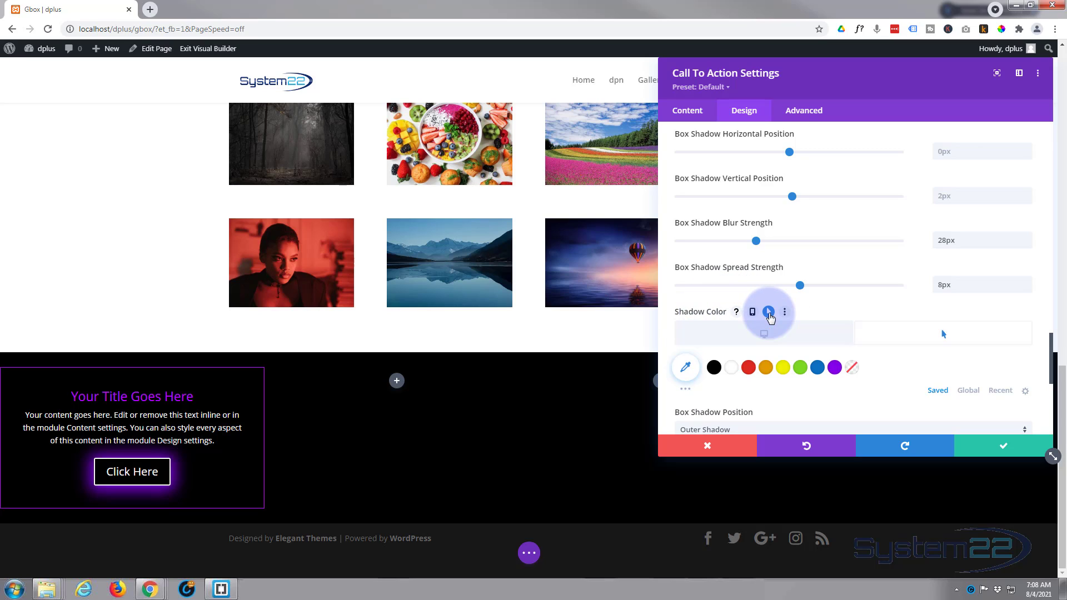
{"action": "left_click", "coordinate": [770, 314]}
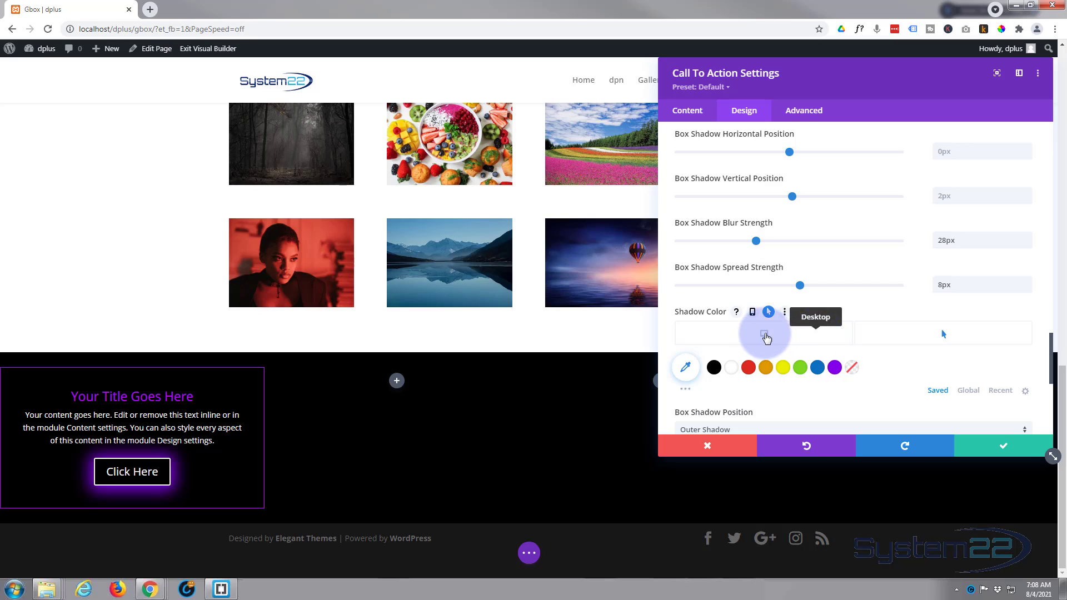
{"action": "left_click", "coordinate": [764, 334]}
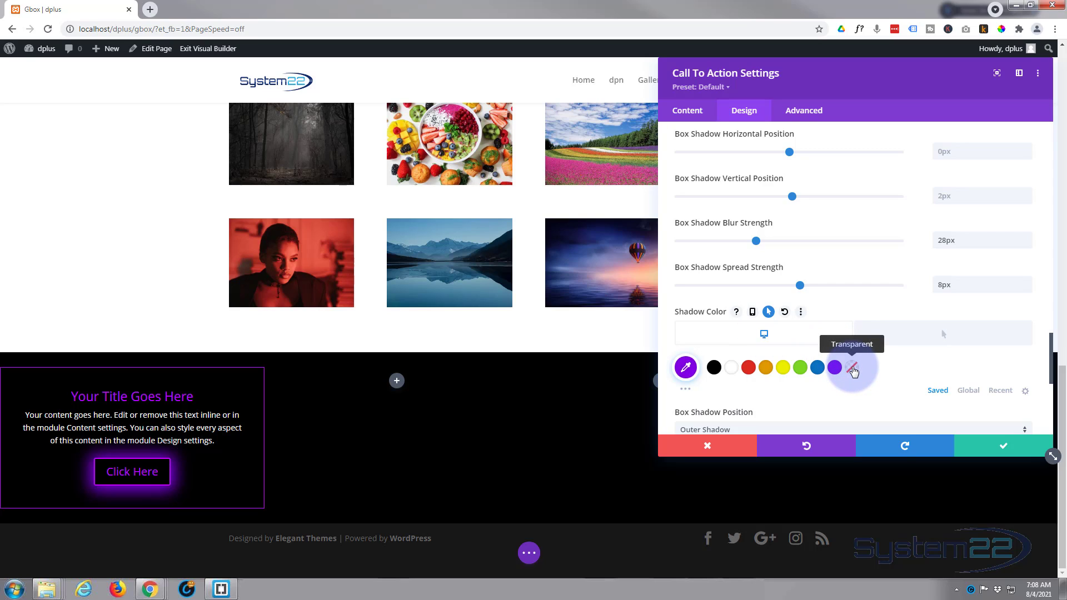
{"action": "left_click", "coordinate": [853, 369]}
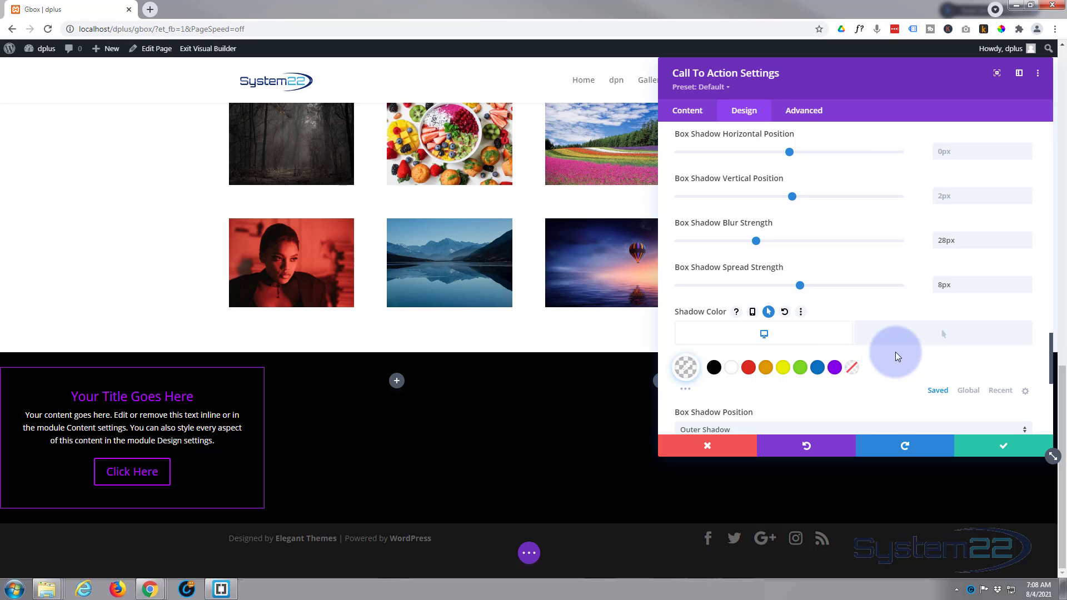
{"action": "left_click", "coordinate": [934, 338]}
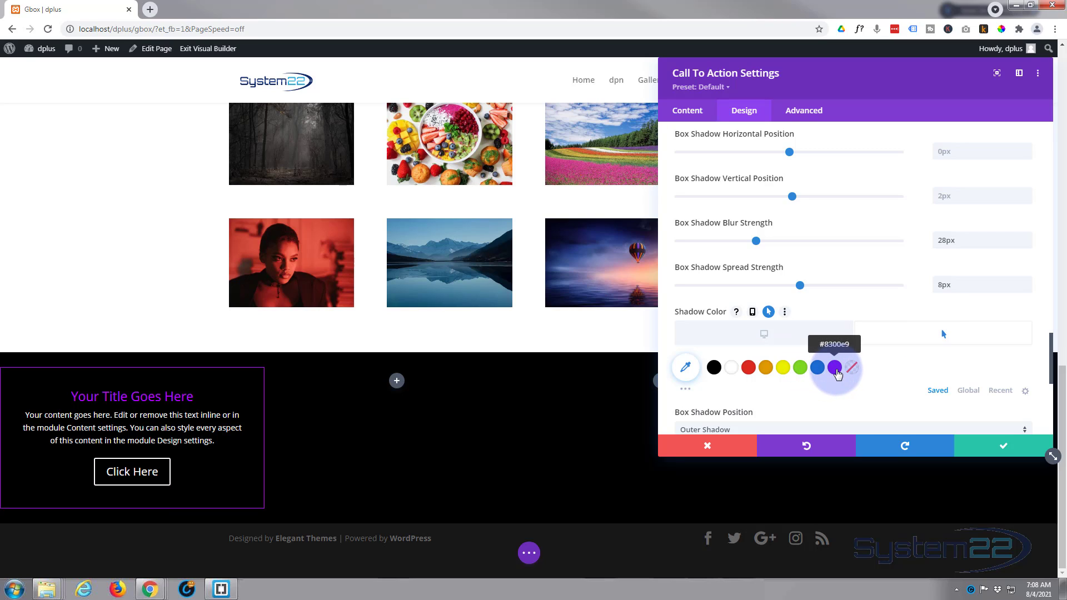
{"action": "left_click", "coordinate": [836, 369]}
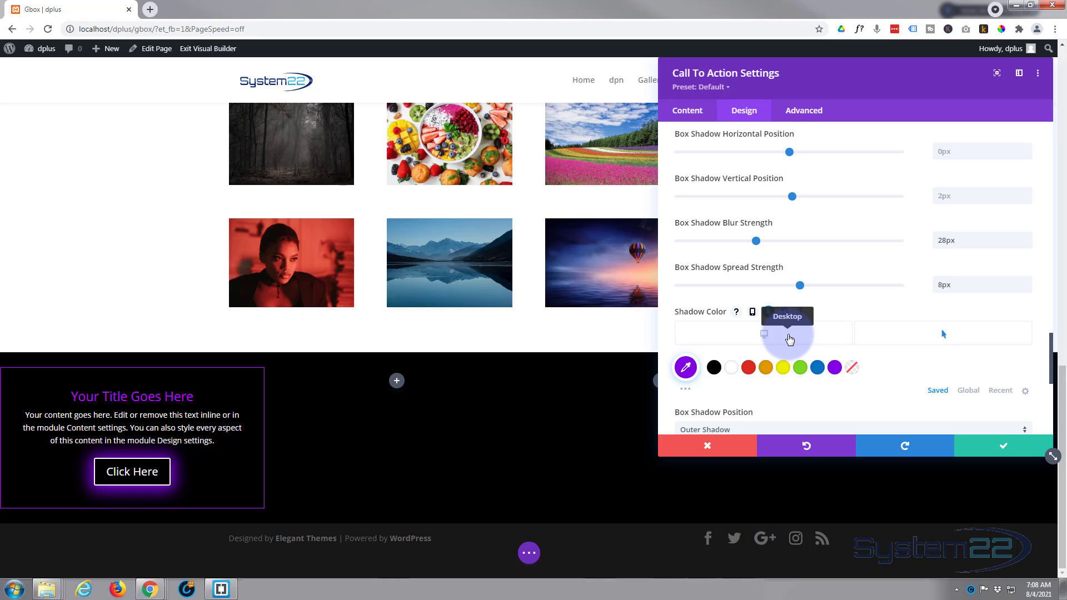
{"action": "left_click", "coordinate": [789, 339]}
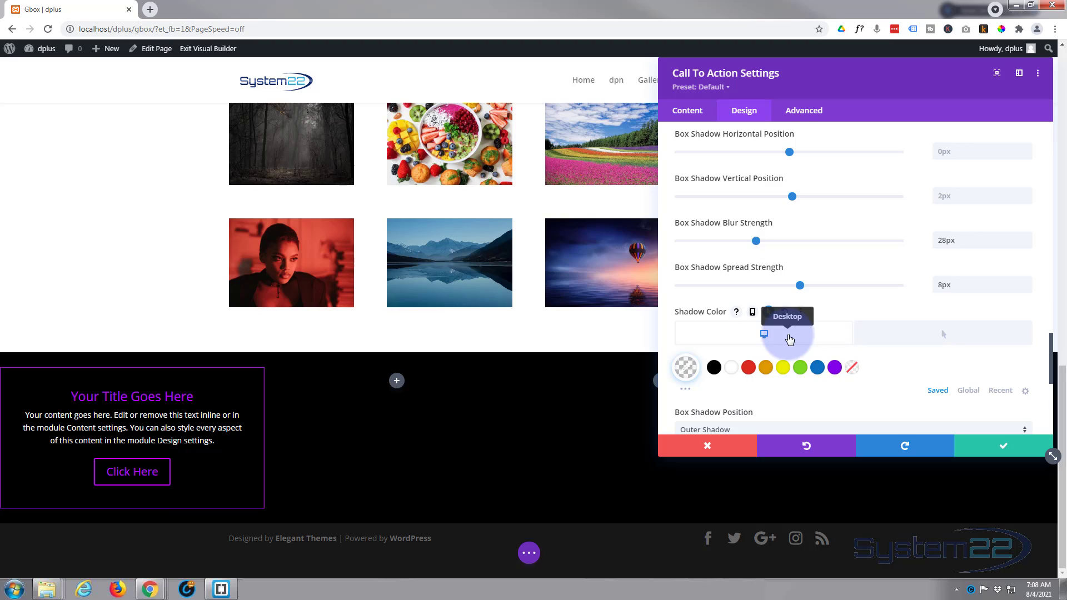
{"action": "left_click", "coordinate": [911, 343]}
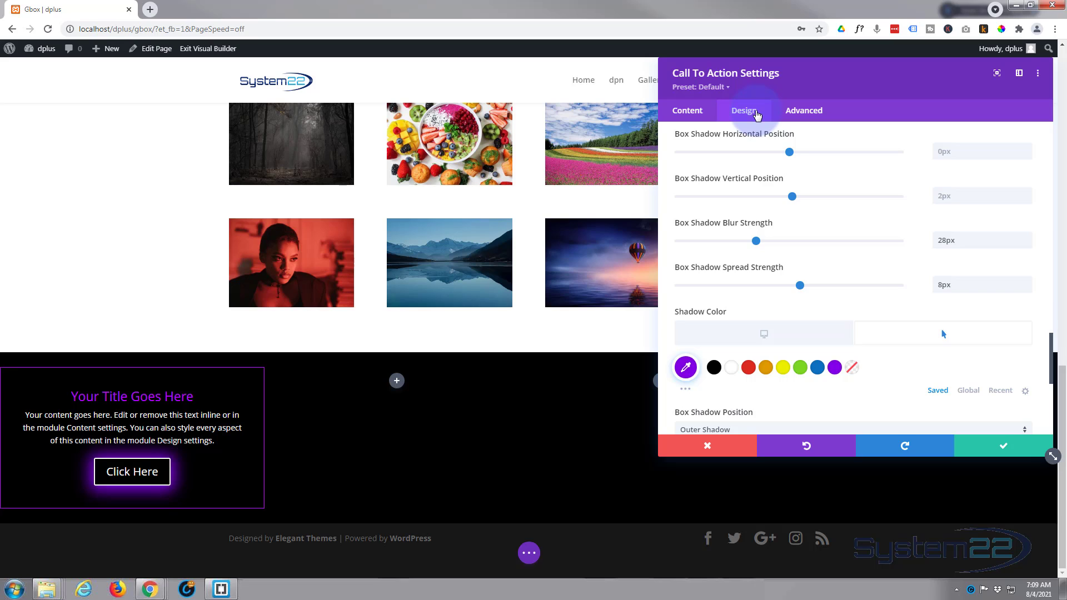
Set the call to action module's height to 400px in its sizing options.
{"action": "scroll", "coordinate": [876, 192], "scroll_direction": "up", "scroll_amount": 8}
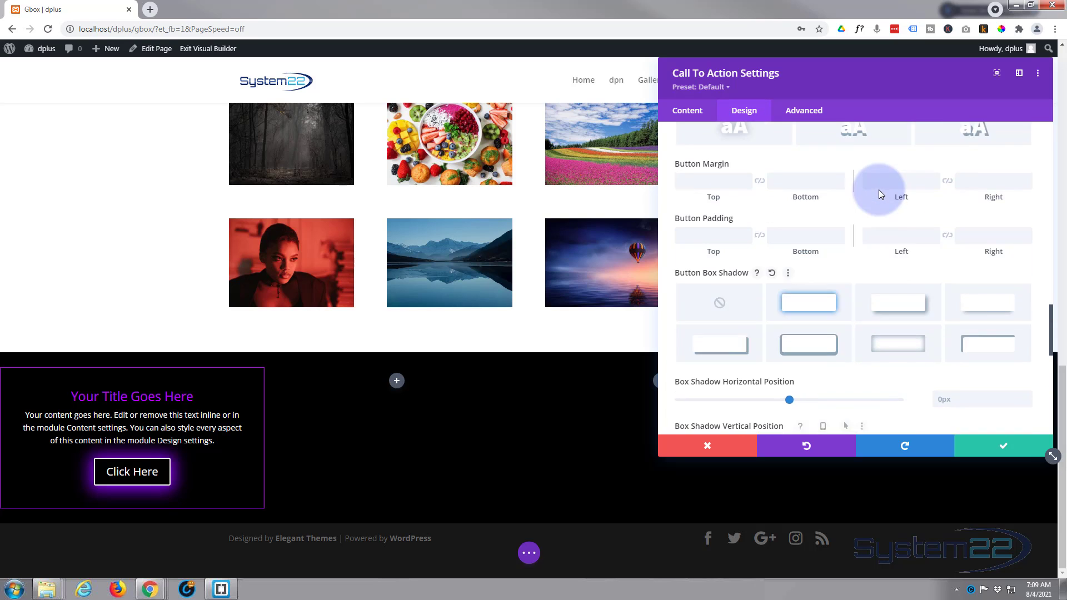
{"action": "scroll", "coordinate": [881, 189], "scroll_direction": "up", "scroll_amount": 10}
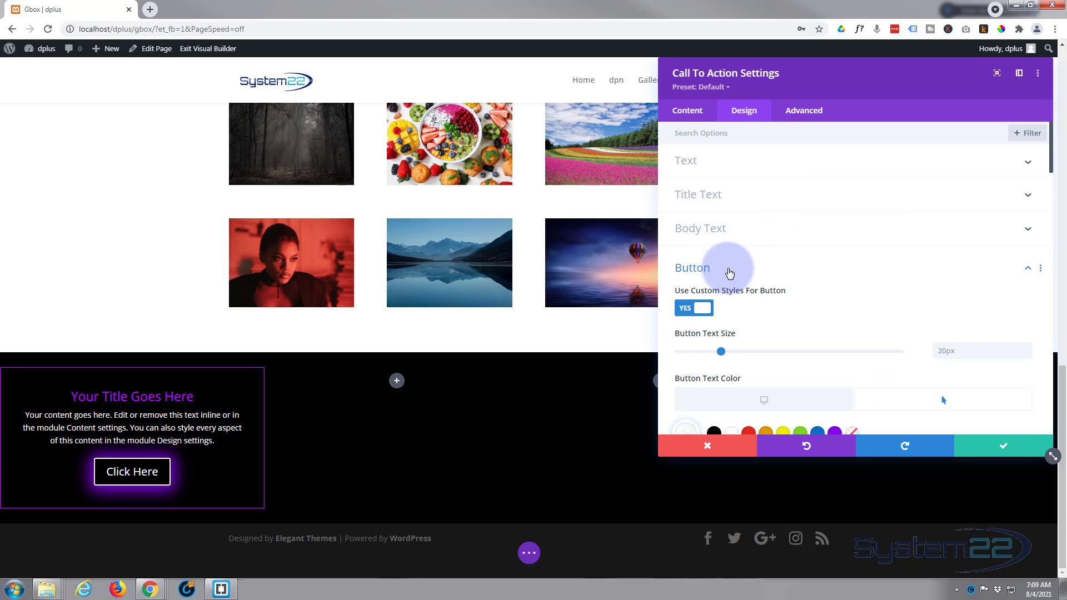
{"action": "left_click", "coordinate": [731, 269]}
{"action": "left_click", "coordinate": [741, 300]}
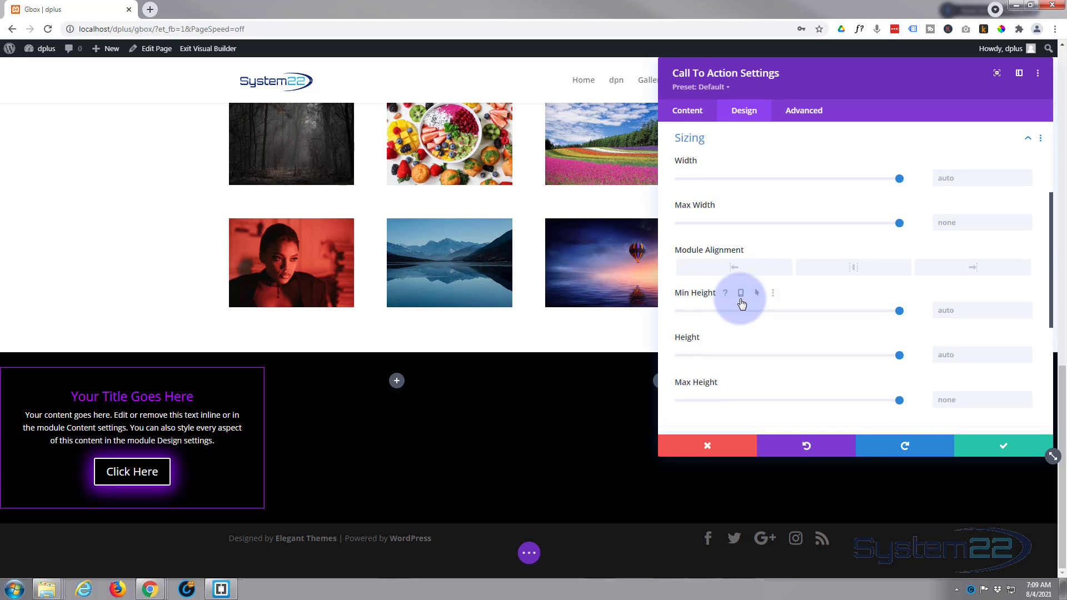
{"action": "left_click", "coordinate": [954, 354]}
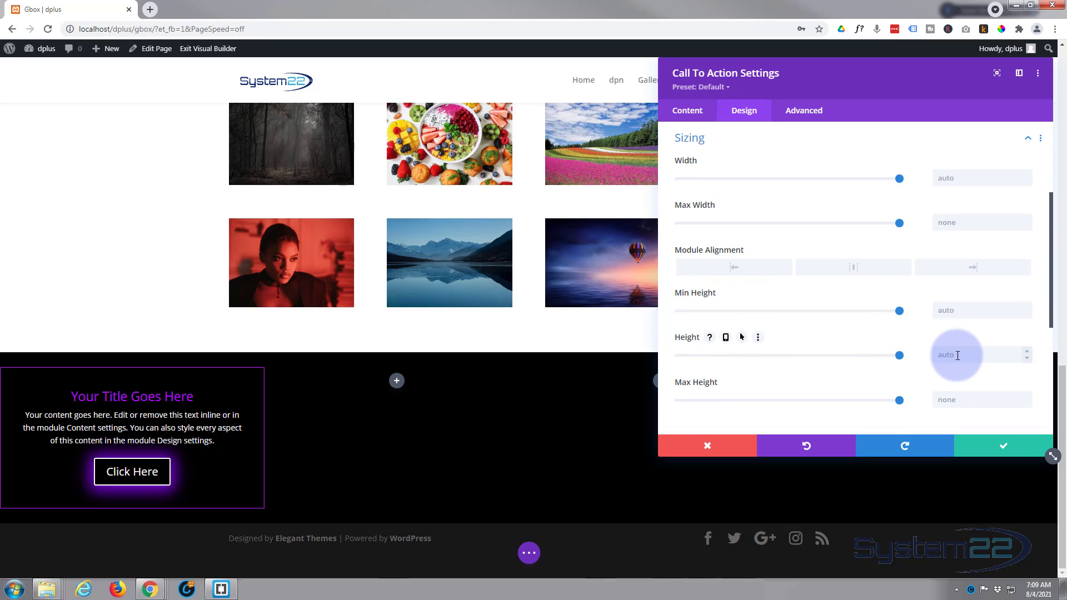
{"action": "type", "text": "400px"}
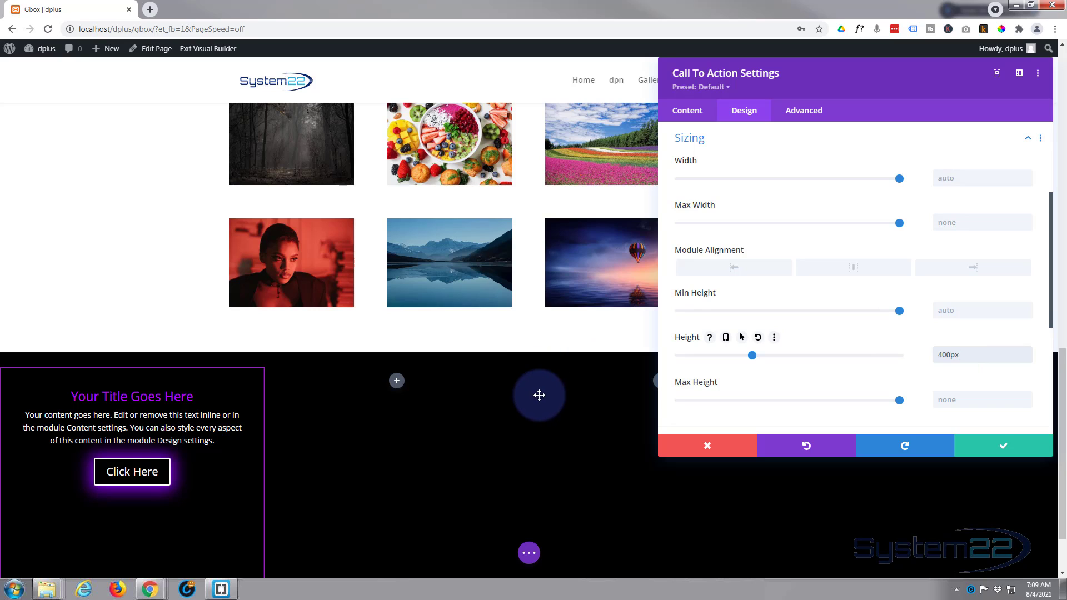
{"action": "scroll", "coordinate": [543, 393], "scroll_direction": "down", "scroll_amount": 1}
{"action": "scroll", "coordinate": [540, 394], "scroll_direction": "down", "scroll_amount": 1}
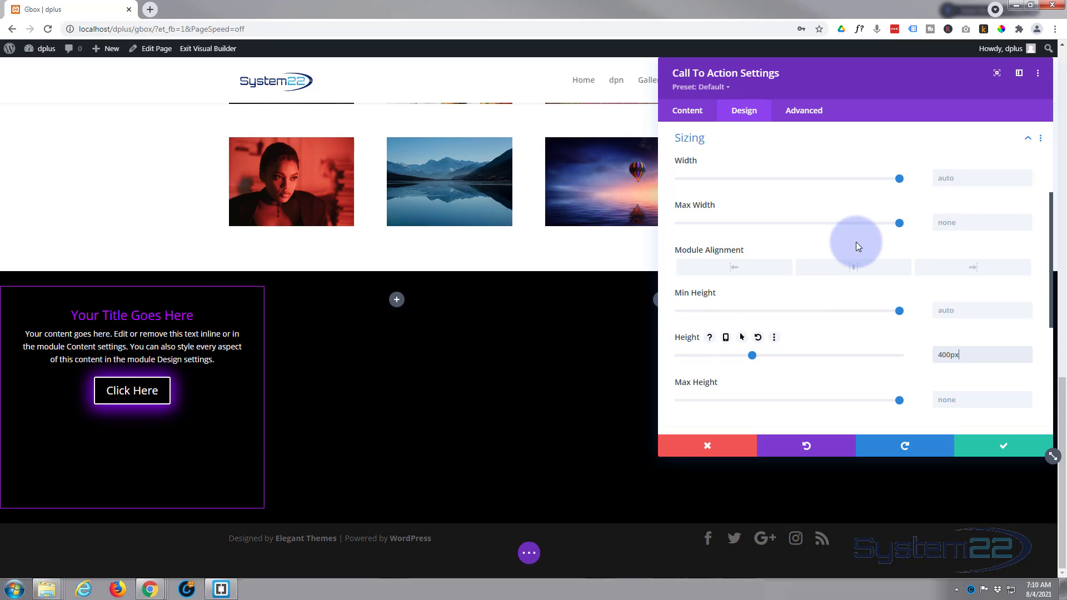
{"action": "scroll", "coordinate": [855, 242], "scroll_direction": "down", "scroll_amount": 2}
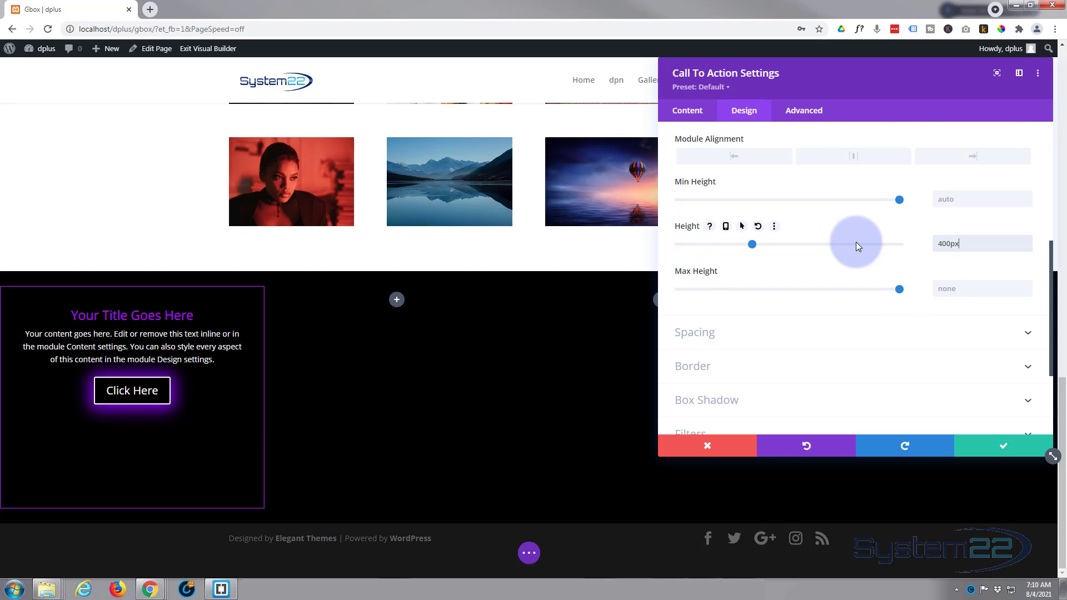
Set the call to action module's top padding to 100px and turn on hover options for the padding.
{"action": "scroll", "coordinate": [856, 241], "scroll_direction": "down", "scroll_amount": 1}
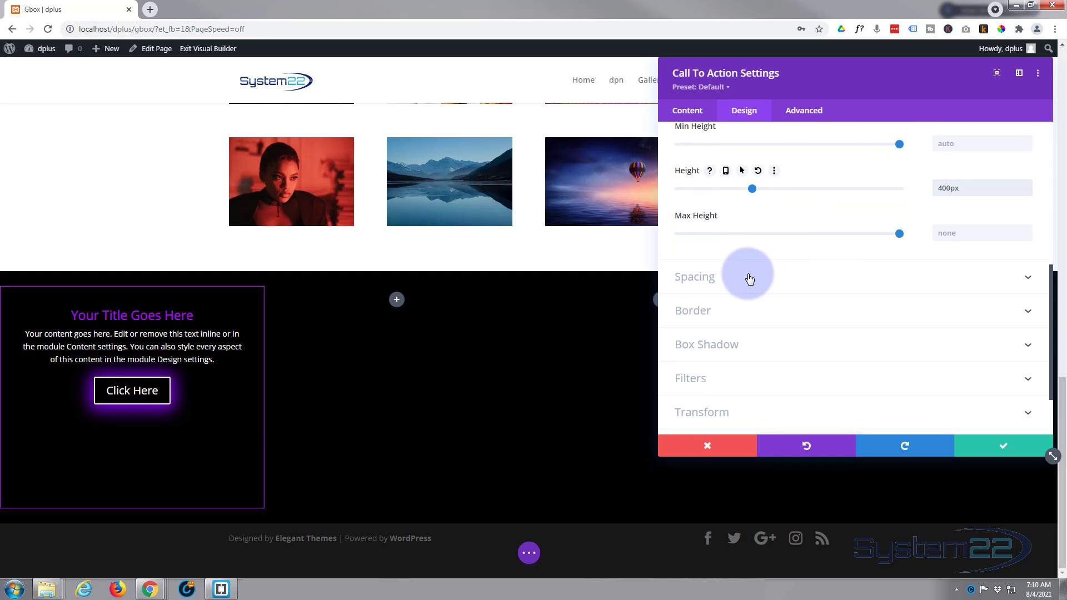
{"action": "left_click", "coordinate": [749, 278]}
{"action": "left_click", "coordinate": [707, 233]}
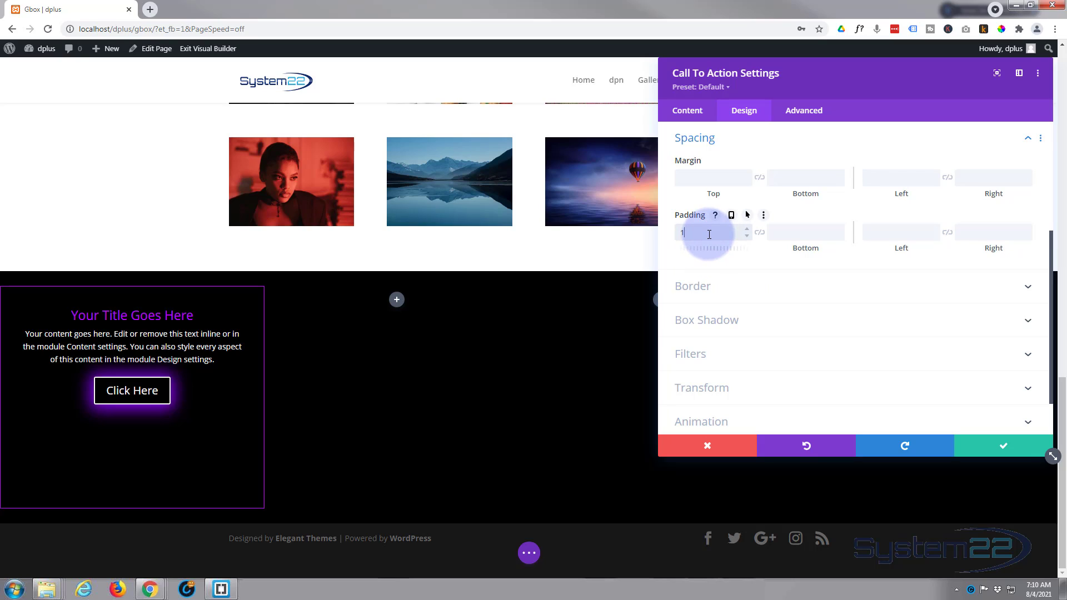
{"action": "type", "text": "100px"}
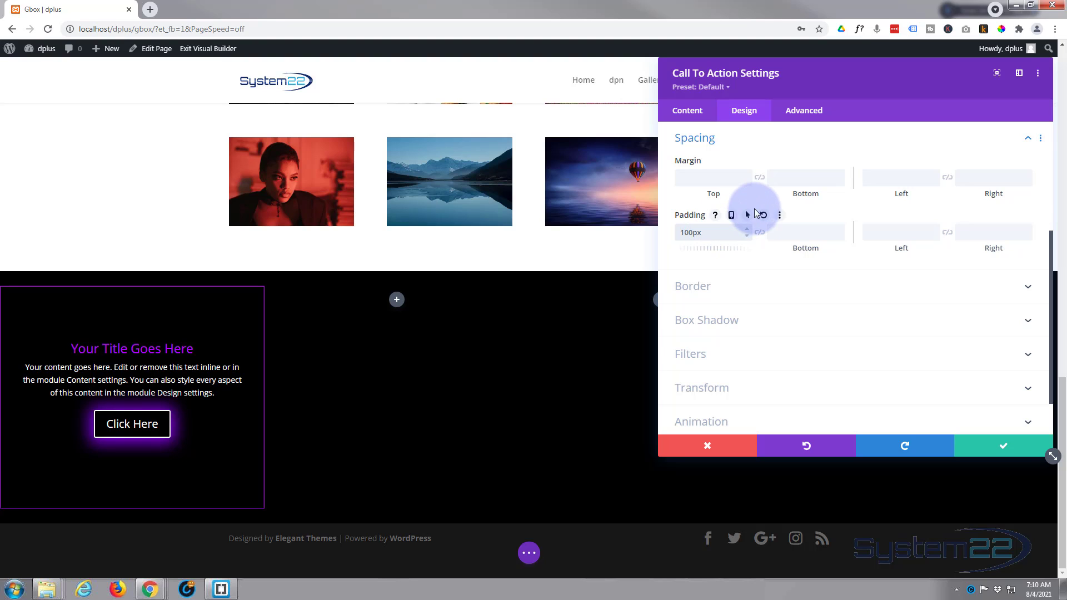
{"action": "left_click", "coordinate": [732, 216]}
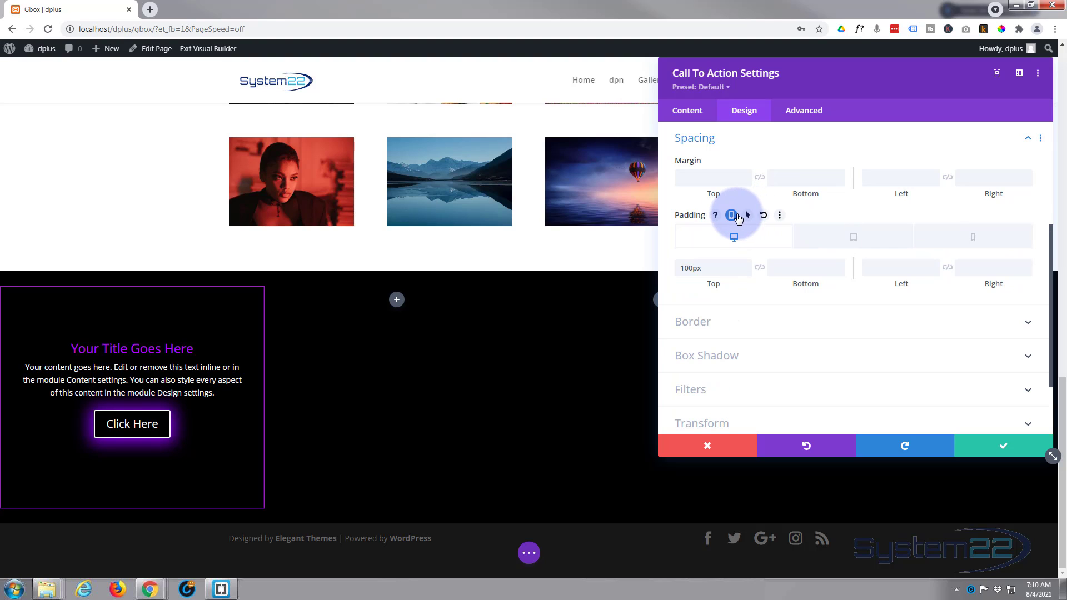
{"action": "left_click", "coordinate": [734, 216]}
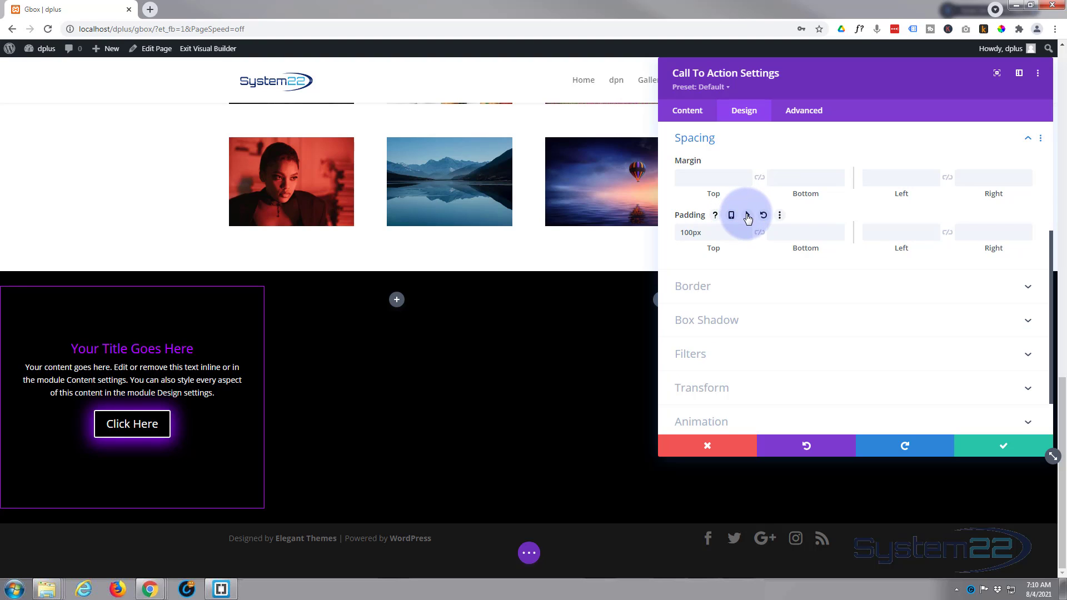
{"action": "left_click", "coordinate": [747, 216]}
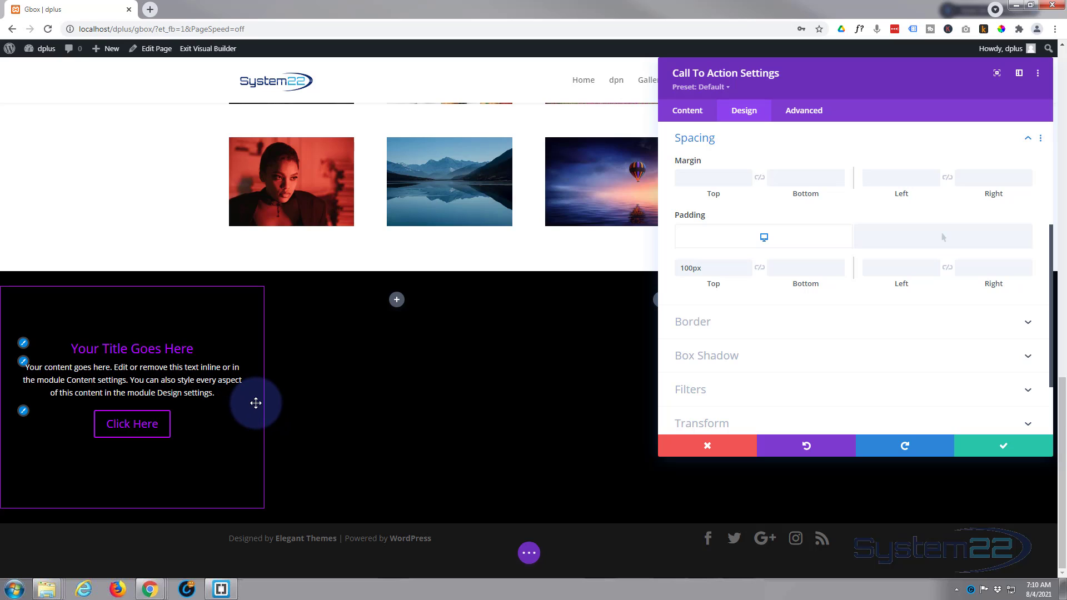
{"action": "mouse_move", "coordinate": [793, 269]}
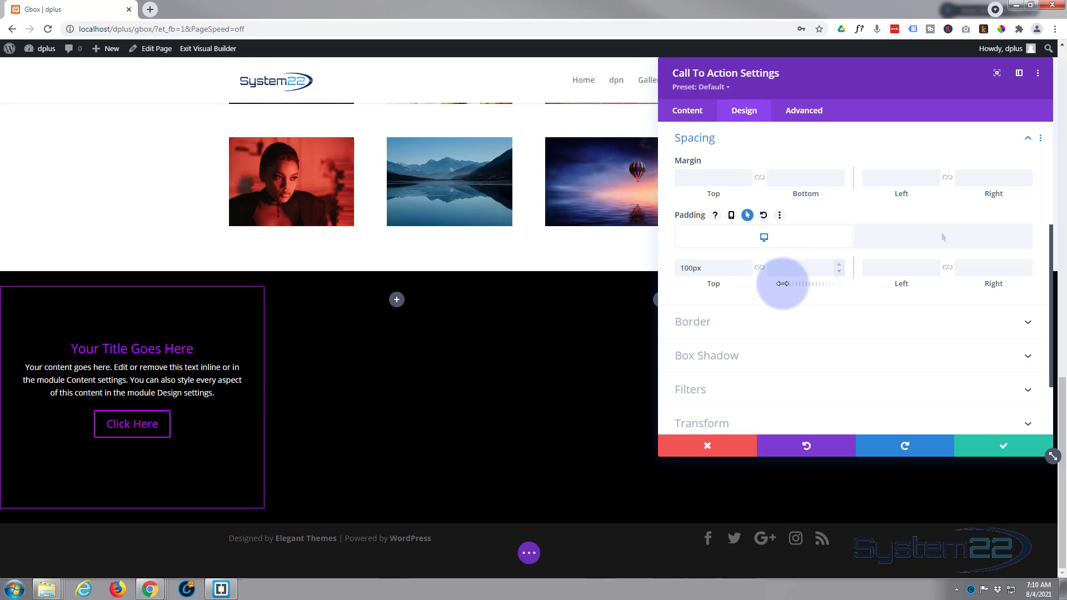
Enable hover options for the module's border color and make the hover border white #ffffff.
{"action": "left_click", "coordinate": [752, 324]}
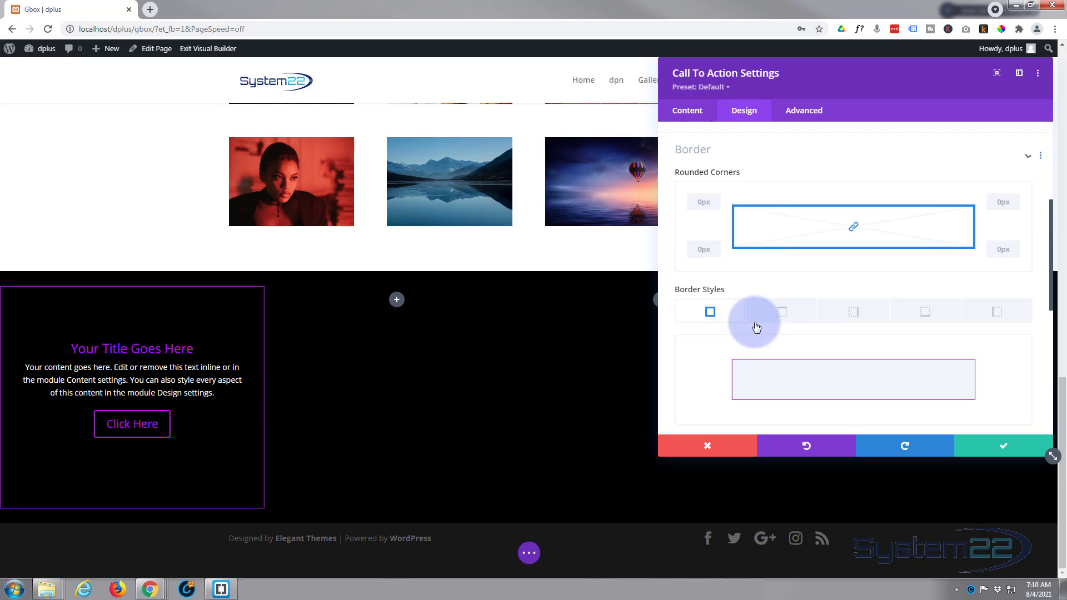
{"action": "scroll", "coordinate": [755, 325], "scroll_direction": "down", "scroll_amount": 5}
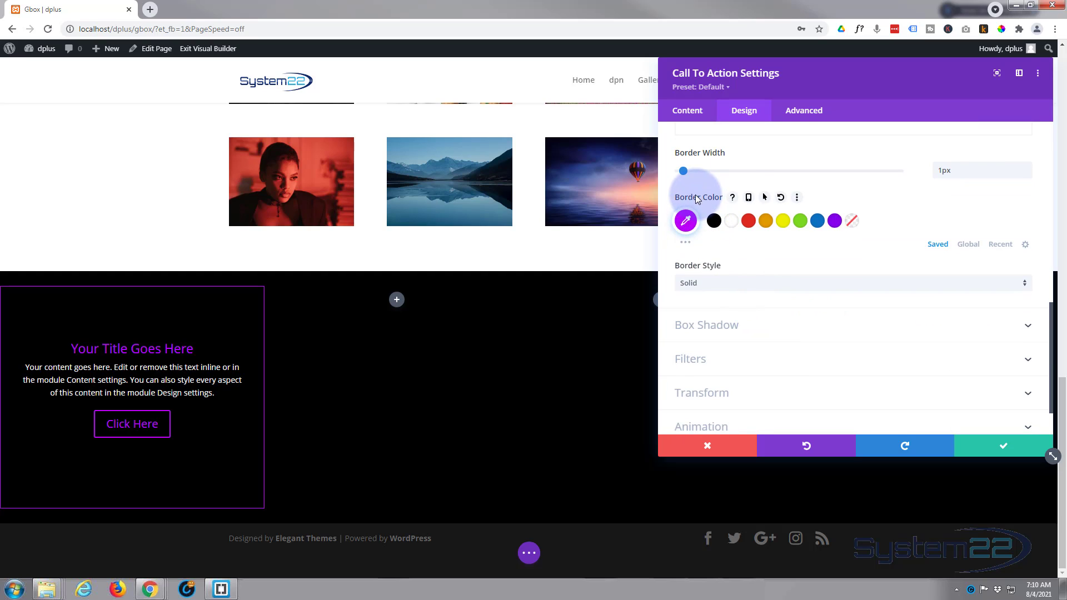
{"action": "left_click", "coordinate": [765, 198]}
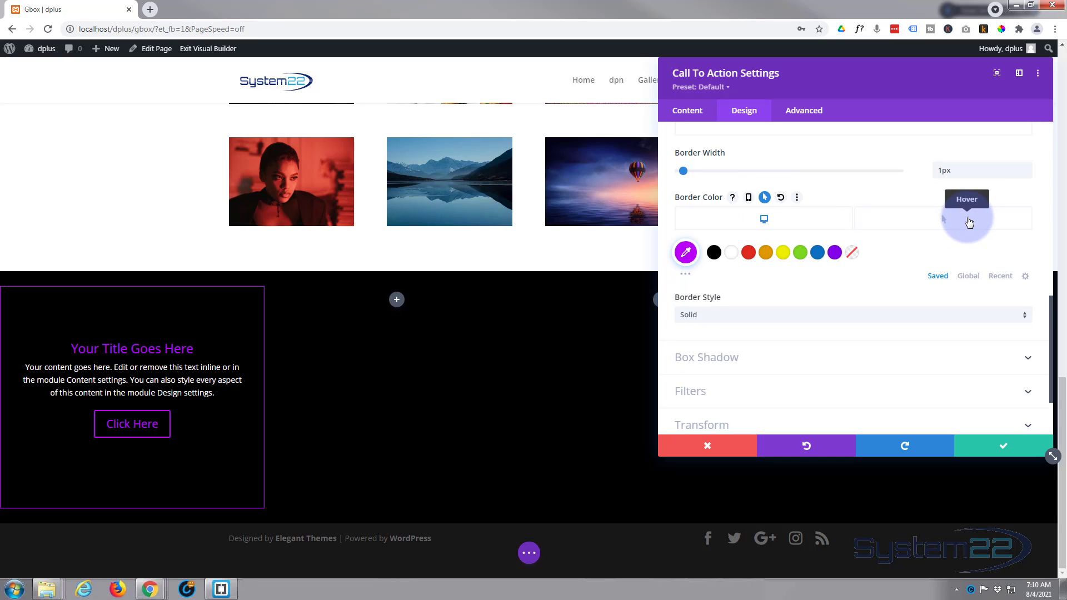
{"action": "left_click", "coordinate": [967, 222]}
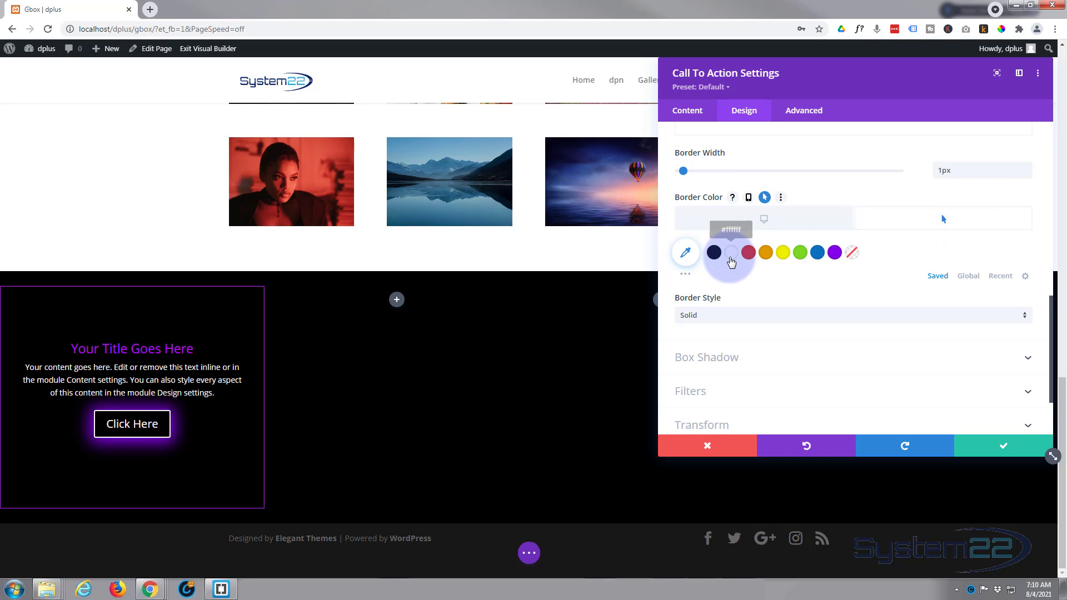
{"action": "left_click", "coordinate": [732, 256]}
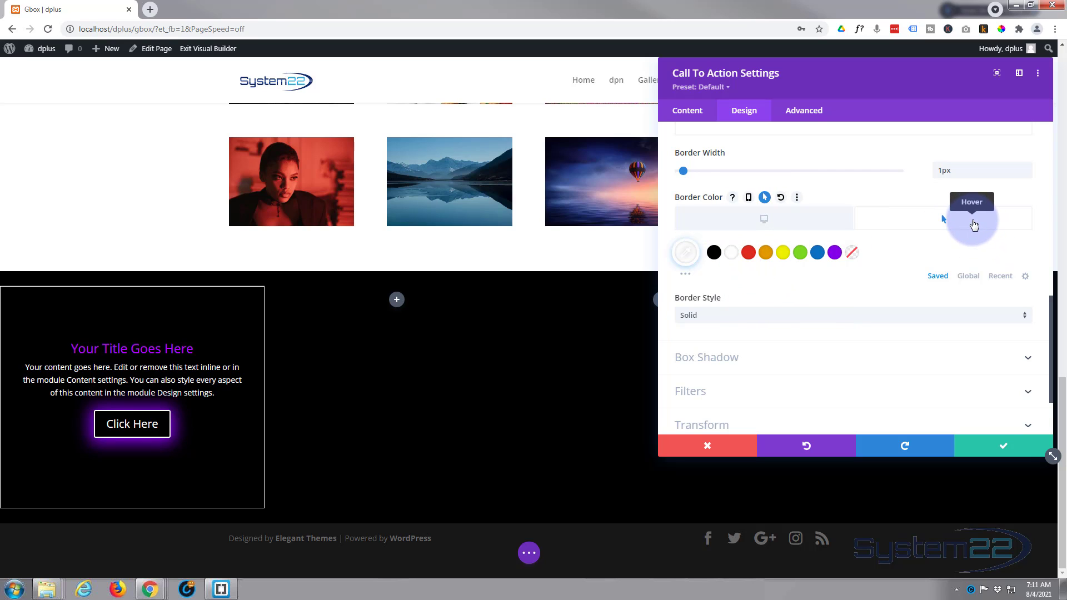
{"action": "left_click", "coordinate": [789, 226]}
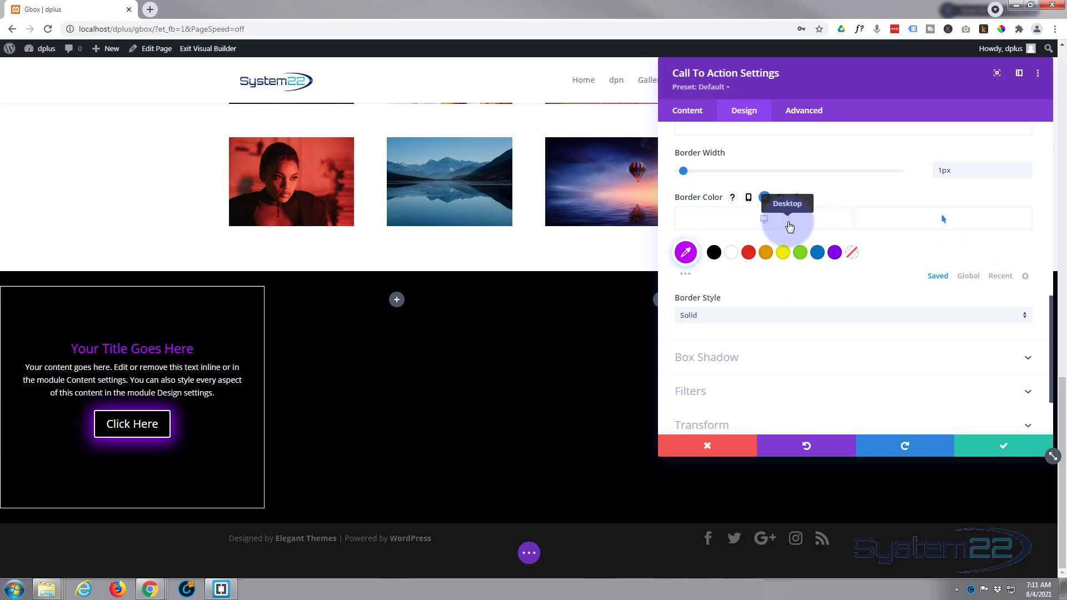
Give the module the blurred inner box shadow preset with the purple #8300e9 as its shadow color.
{"action": "scroll", "coordinate": [862, 269], "scroll_direction": "down", "scroll_amount": 1}
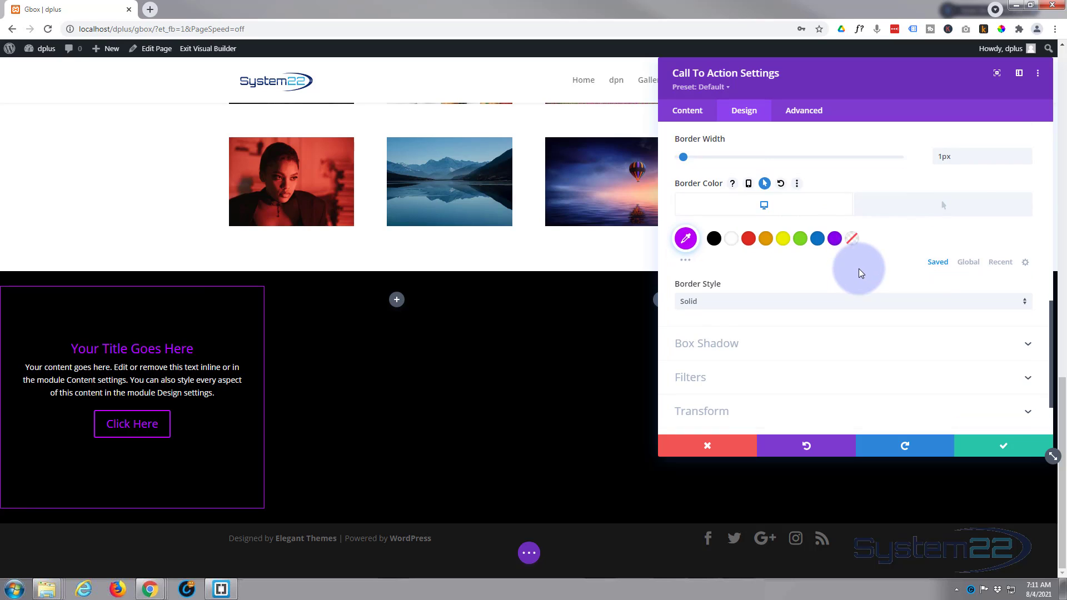
{"action": "left_click", "coordinate": [831, 309]}
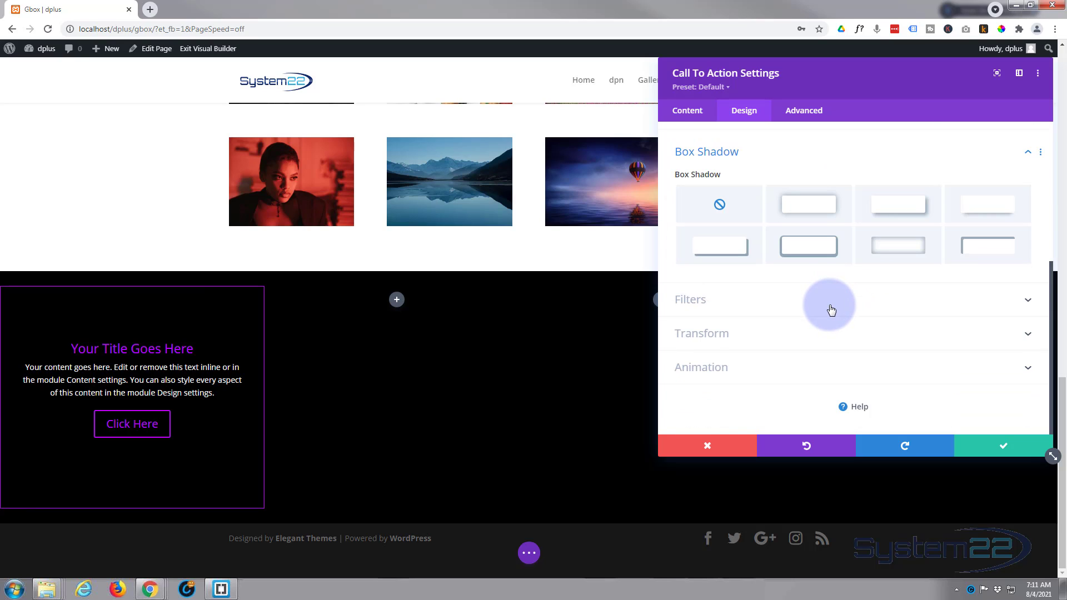
{"action": "left_click", "coordinate": [886, 250]}
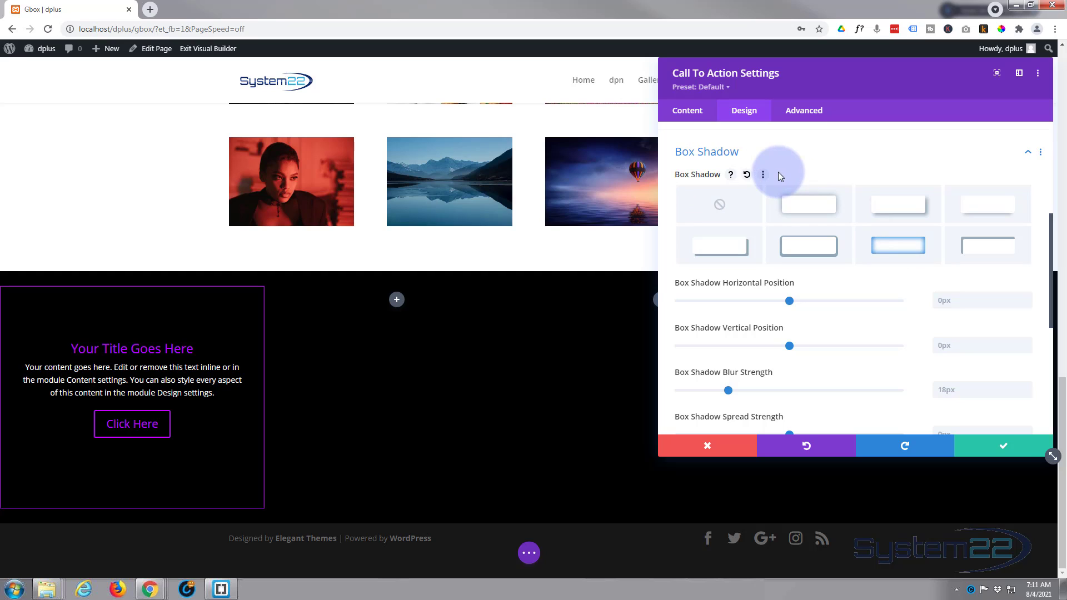
{"action": "scroll", "coordinate": [859, 269], "scroll_direction": "down", "scroll_amount": 3}
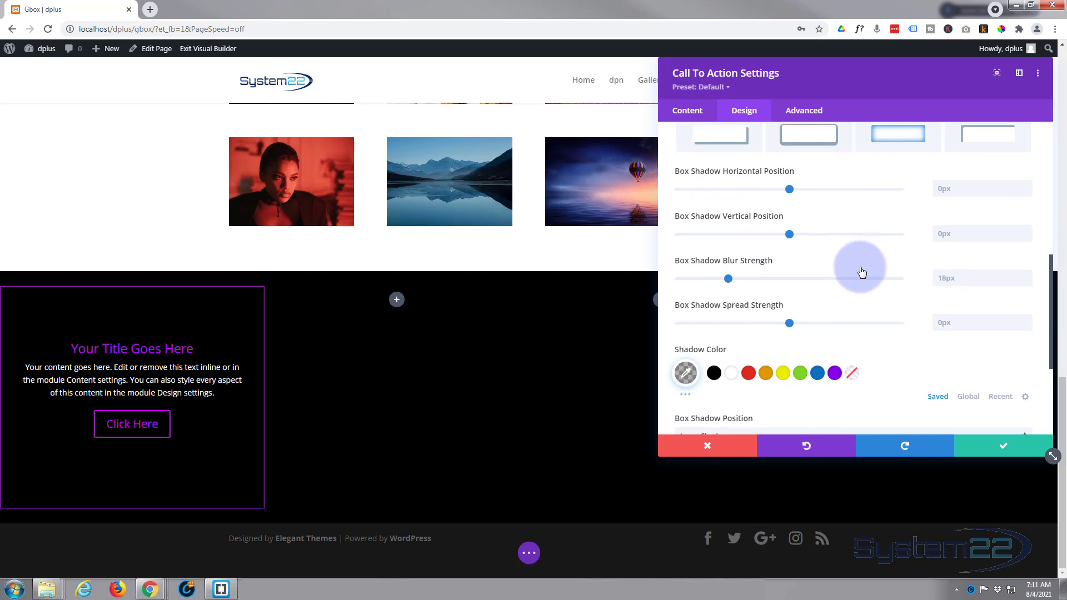
{"action": "left_click", "coordinate": [835, 319]}
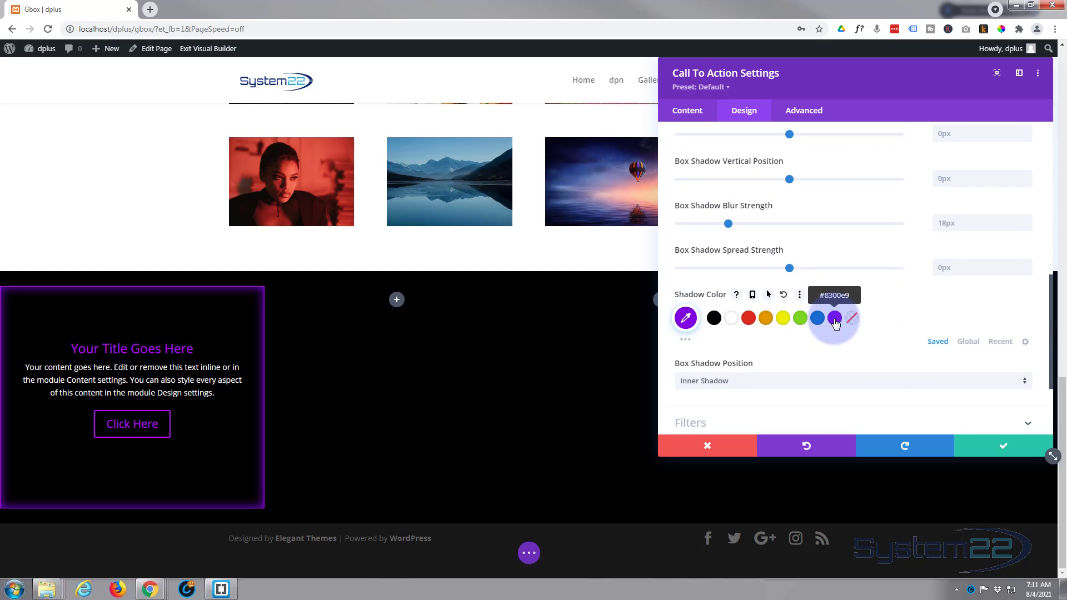
Set the module shadow's spread strength to 16px and its blur strength to 40px.
{"action": "left_click", "coordinate": [798, 267]}
{"action": "left_click_drag", "start_coordinate": [799, 267], "coordinate": [806, 268]}
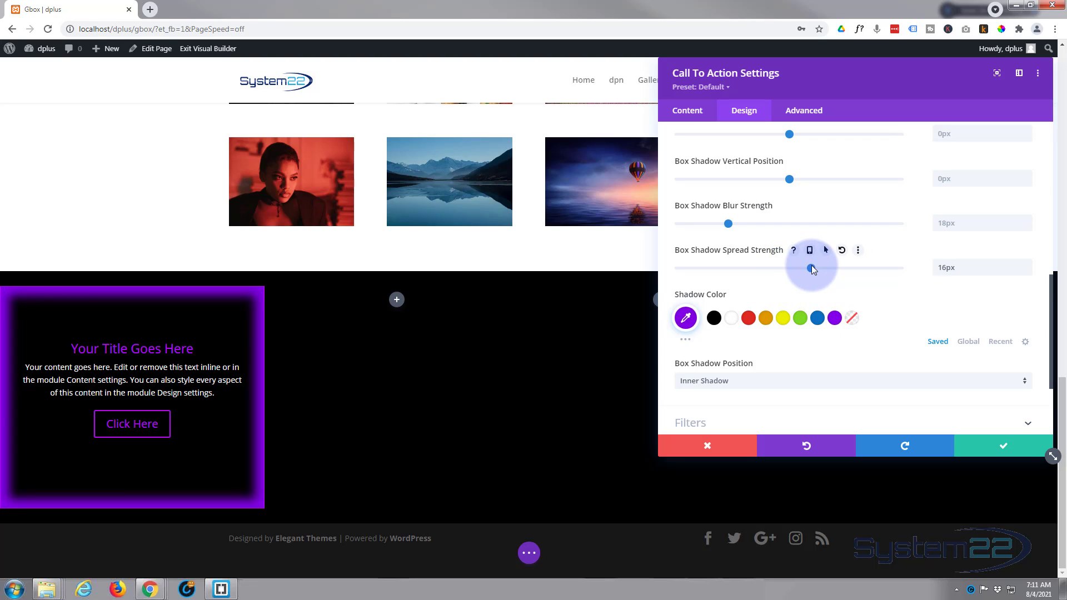
{"action": "left_click_drag", "start_coordinate": [728, 223], "coordinate": [789, 223]}
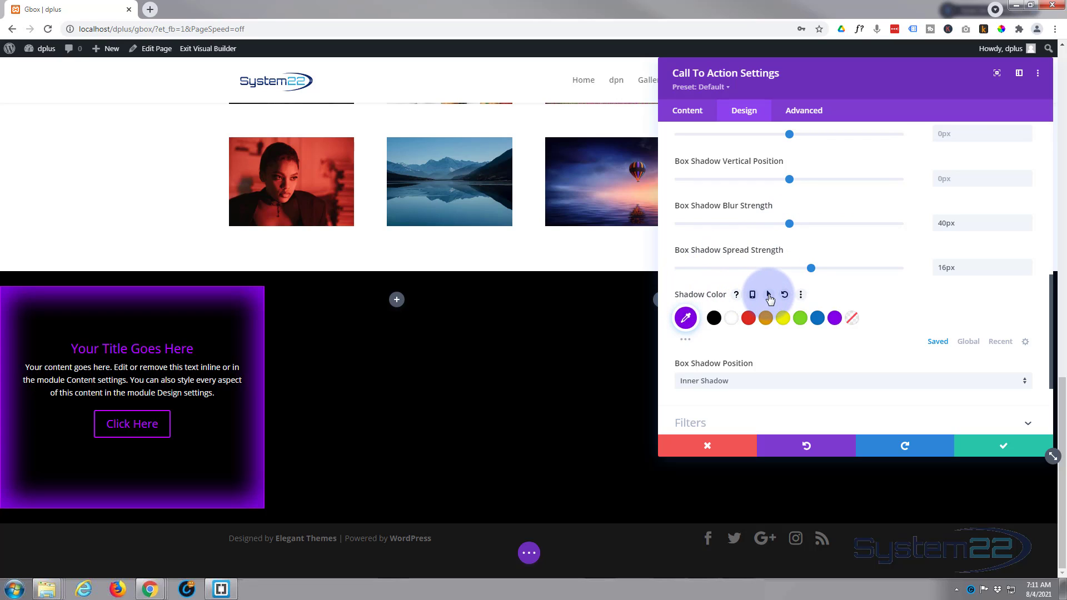
Make the module's shadow color transparent in the normal desktop state and purple #8300e9 in the hover state.
{"action": "left_click", "coordinate": [769, 296]}
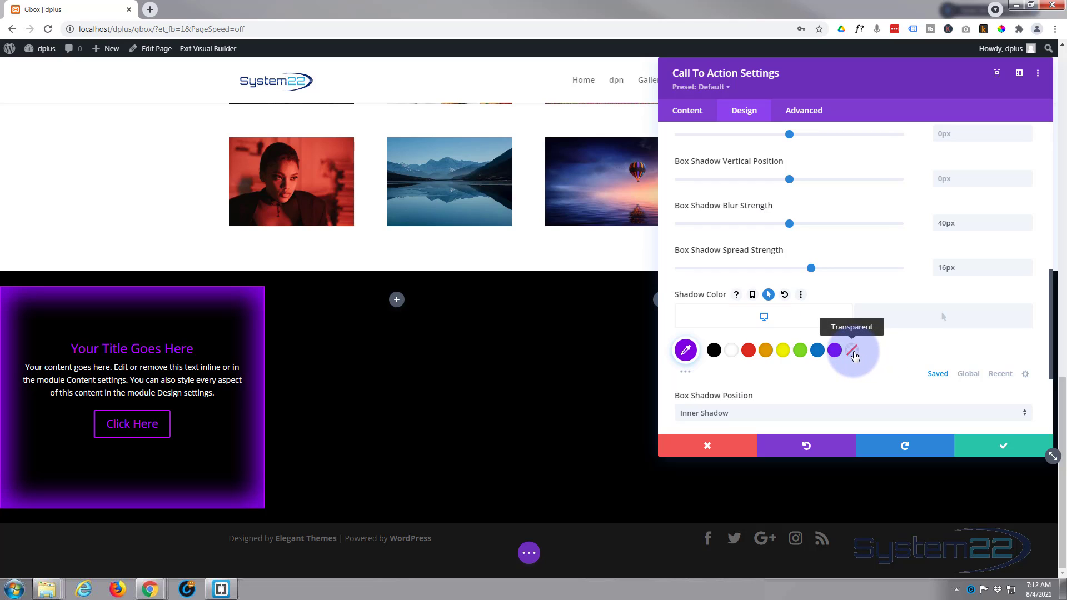
{"action": "left_click", "coordinate": [852, 350]}
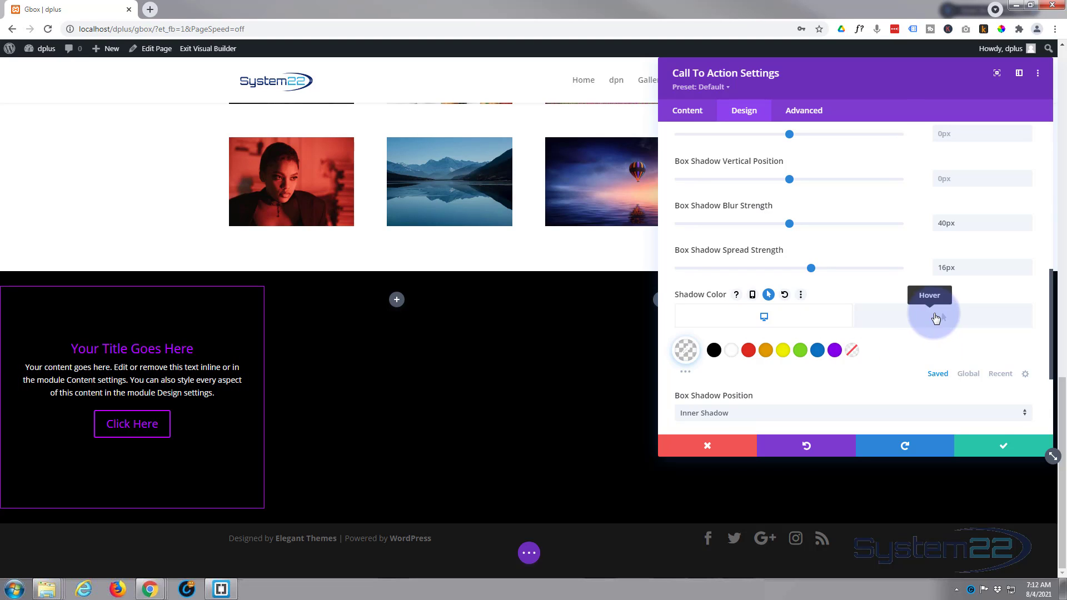
{"action": "left_click", "coordinate": [936, 319]}
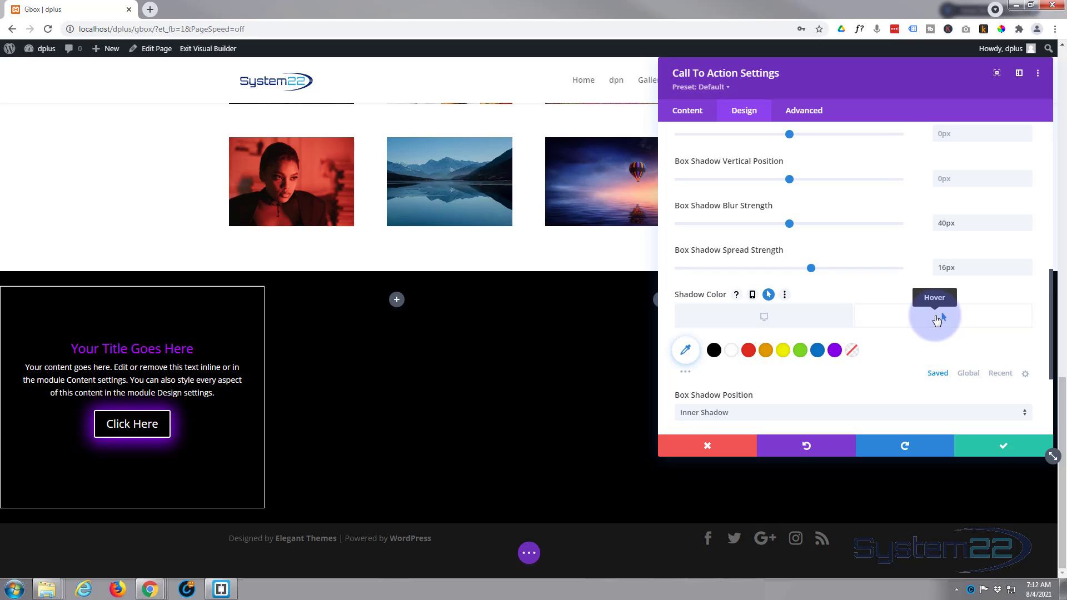
{"action": "left_click", "coordinate": [835, 353]}
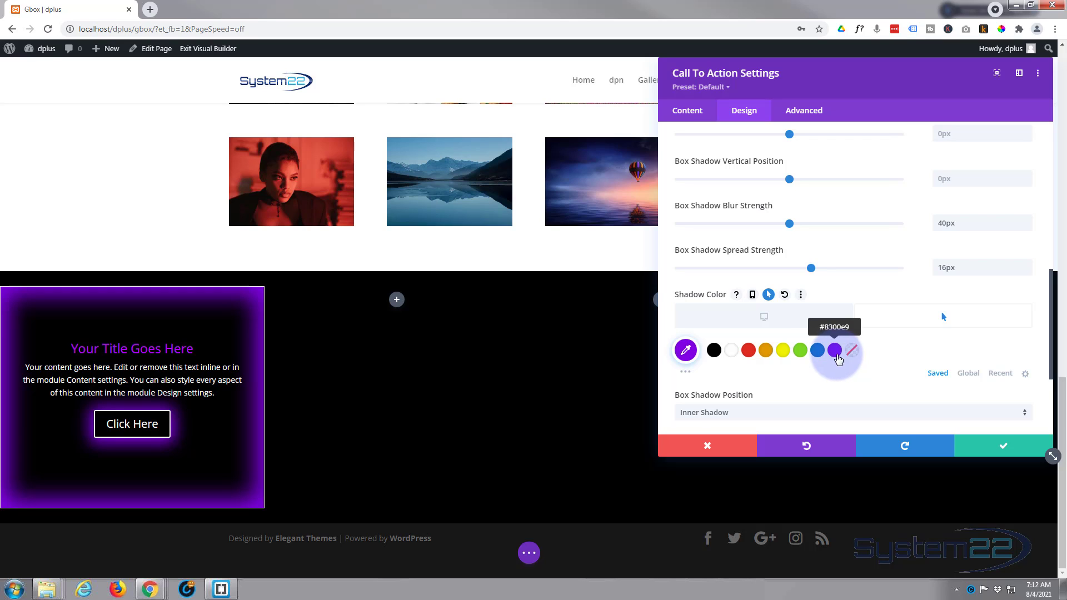
Reduce the border width of the module's button to 1px in its button options.
{"action": "scroll", "coordinate": [808, 347], "scroll_direction": "up", "scroll_amount": 4}
{"action": "scroll", "coordinate": [808, 347], "scroll_direction": "up", "scroll_amount": 2}
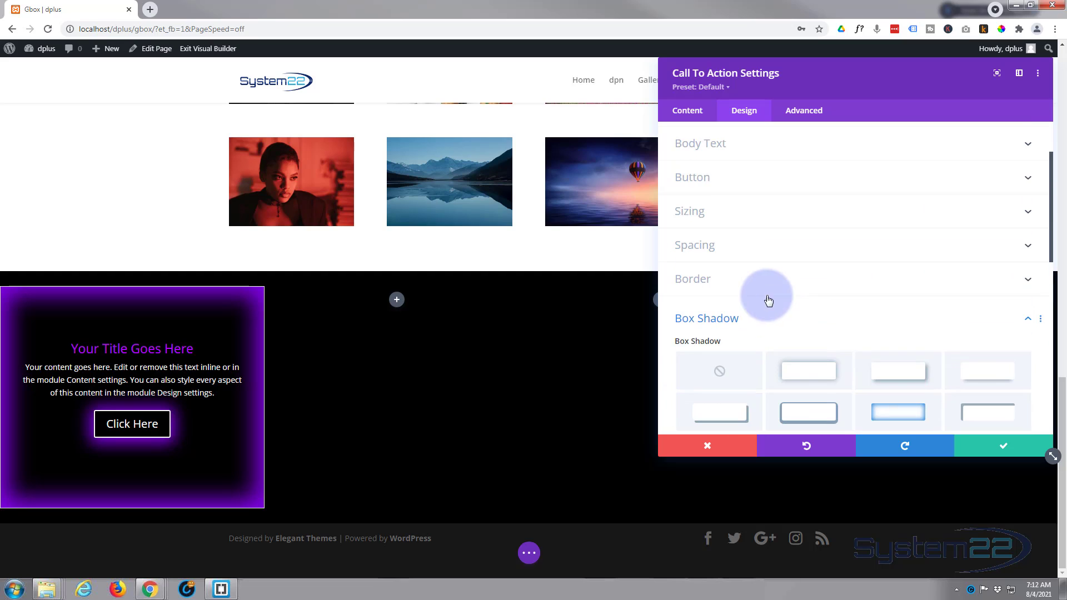
{"action": "left_click", "coordinate": [740, 192]}
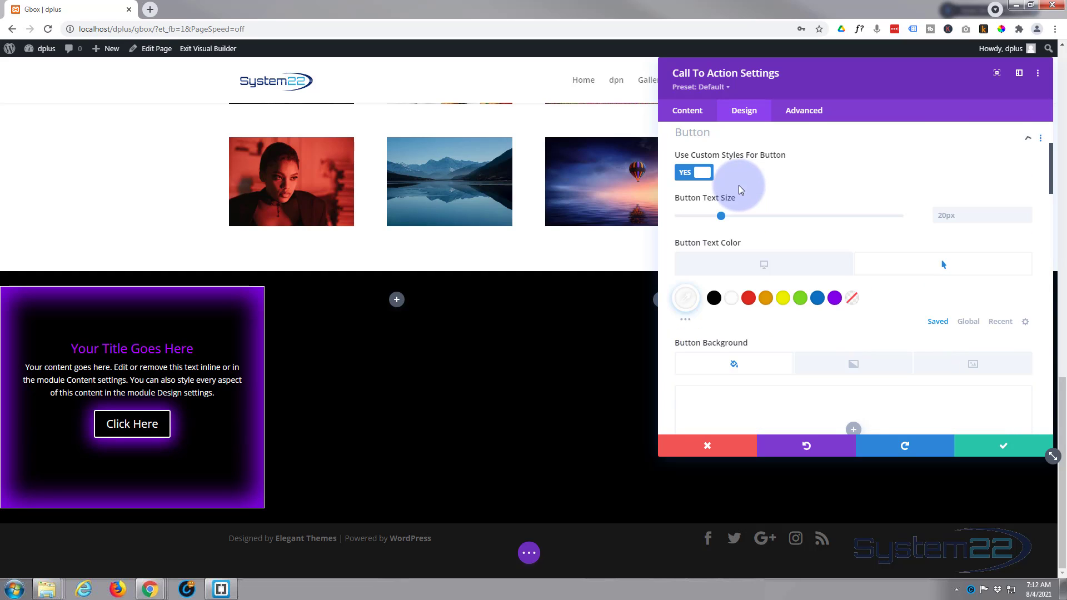
{"action": "scroll", "coordinate": [843, 323], "scroll_direction": "down", "scroll_amount": 5}
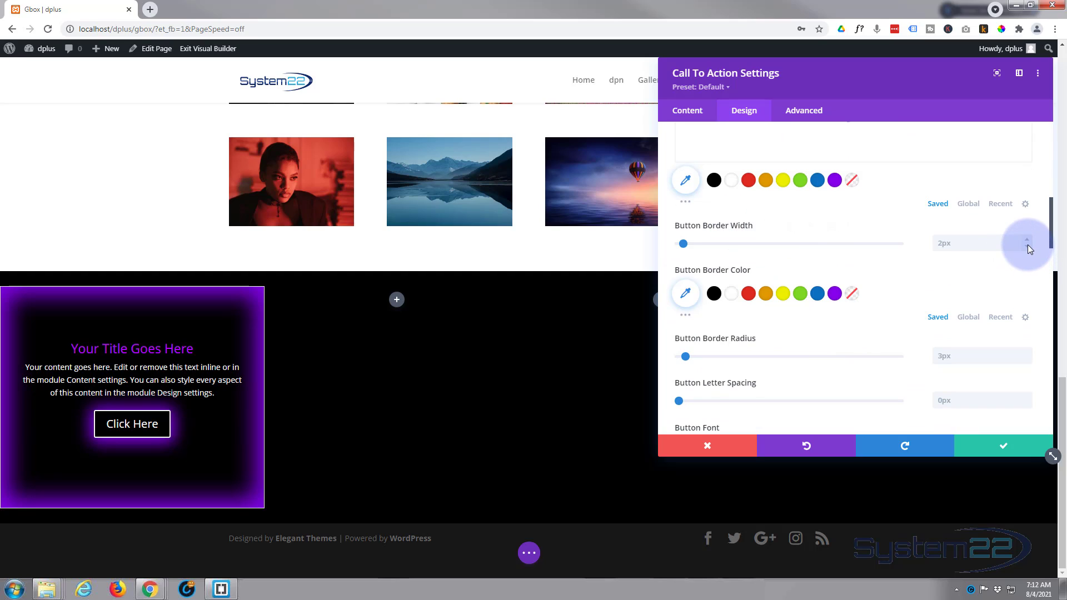
{"action": "left_click", "coordinate": [1028, 246]}
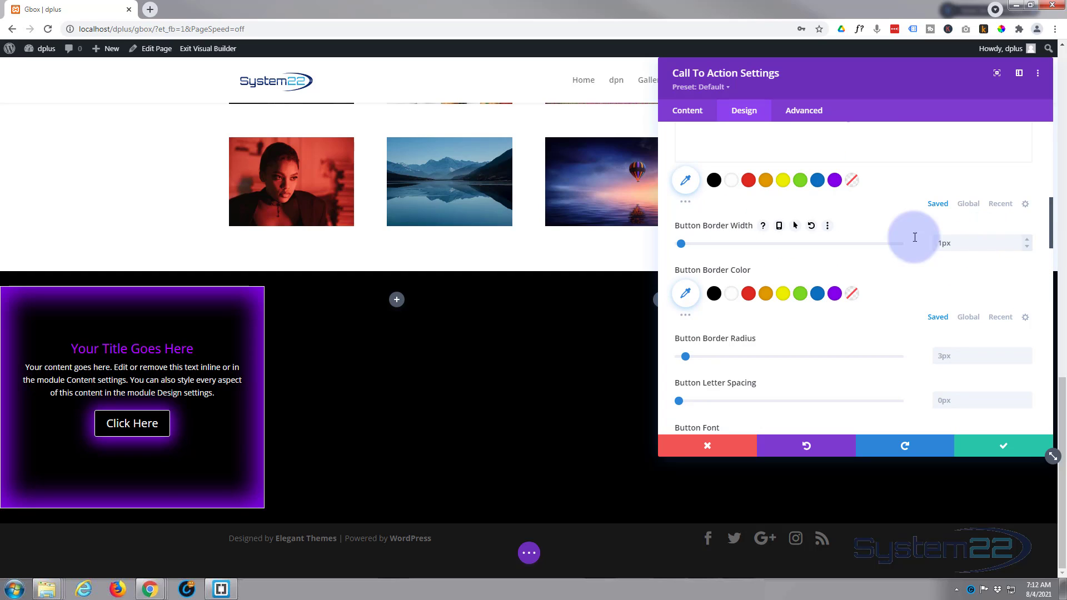
Enable hover options for the button border width, compare the desktop and hover states, and save the module settings.
{"action": "left_click", "coordinate": [795, 226]}
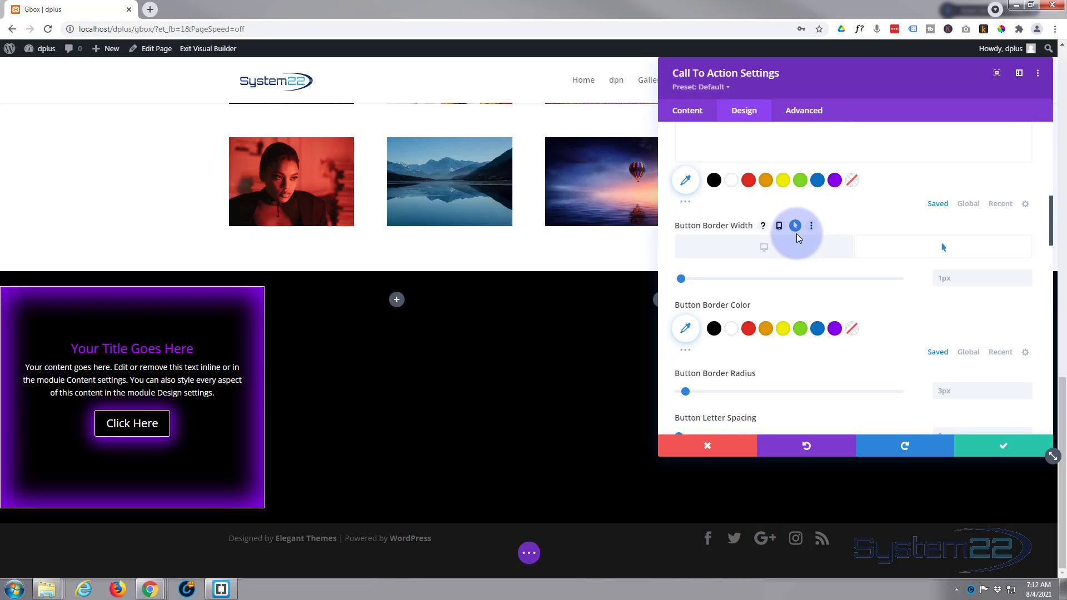
{"action": "left_click", "coordinate": [794, 250]}
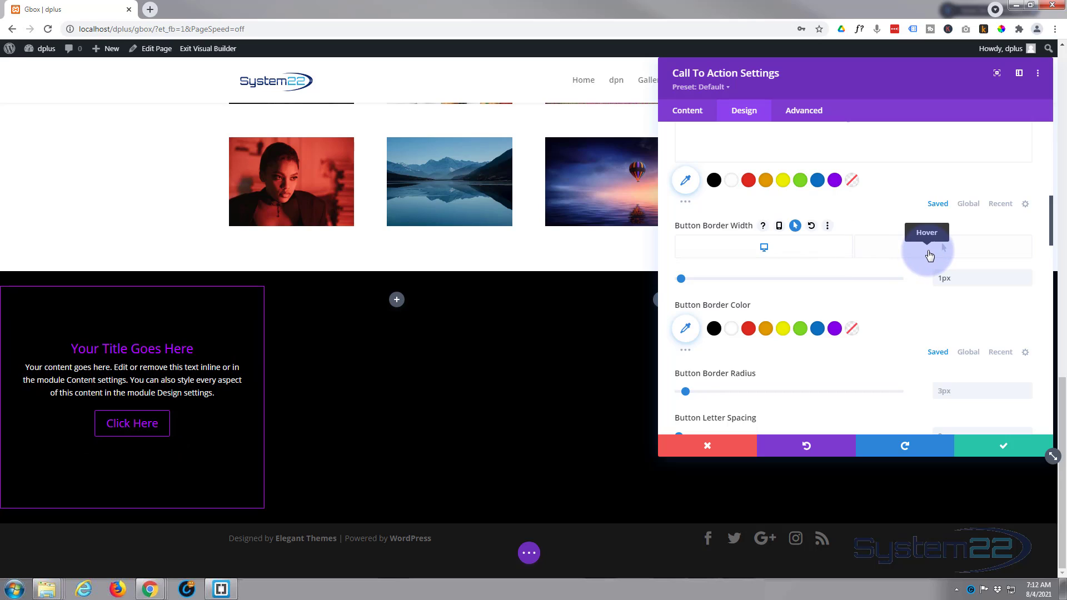
{"action": "left_click", "coordinate": [930, 254]}
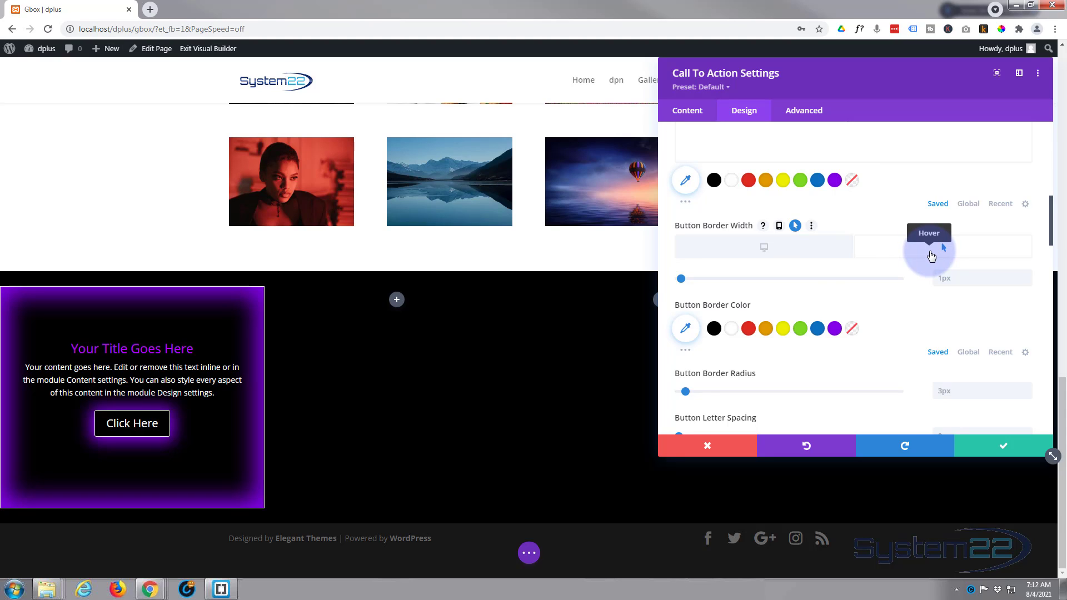
{"action": "left_click", "coordinate": [796, 248]}
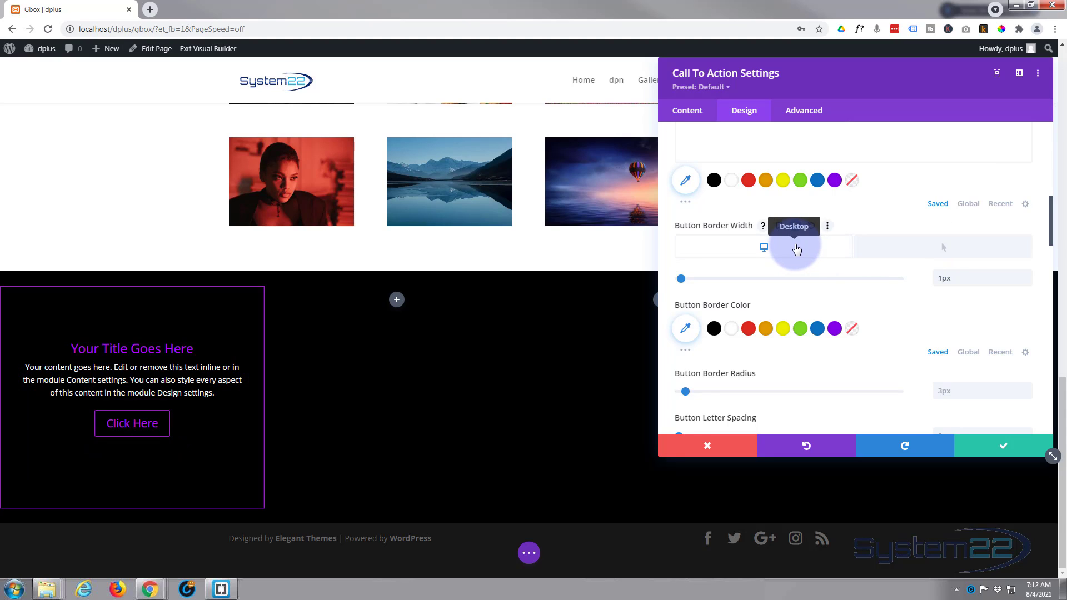
{"action": "left_click", "coordinate": [1009, 452]}
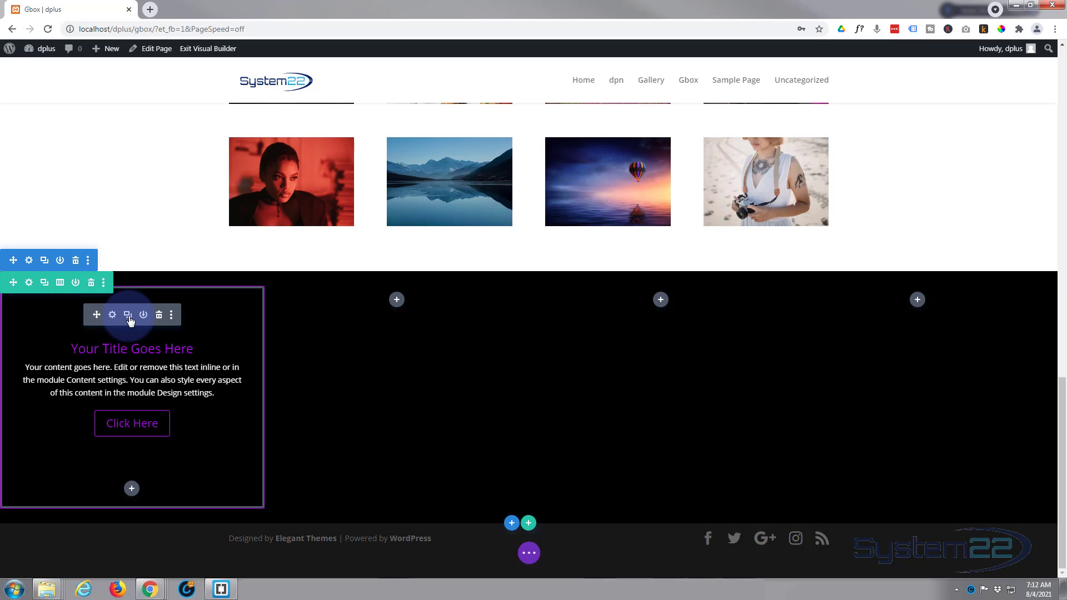
Duplicate the call to action module three times and move one copy into the row's fourth column.
{"action": "left_click", "coordinate": [129, 316]}
{"action": "left_click", "coordinate": [129, 317]}
{"action": "left_click", "coordinate": [129, 317]}
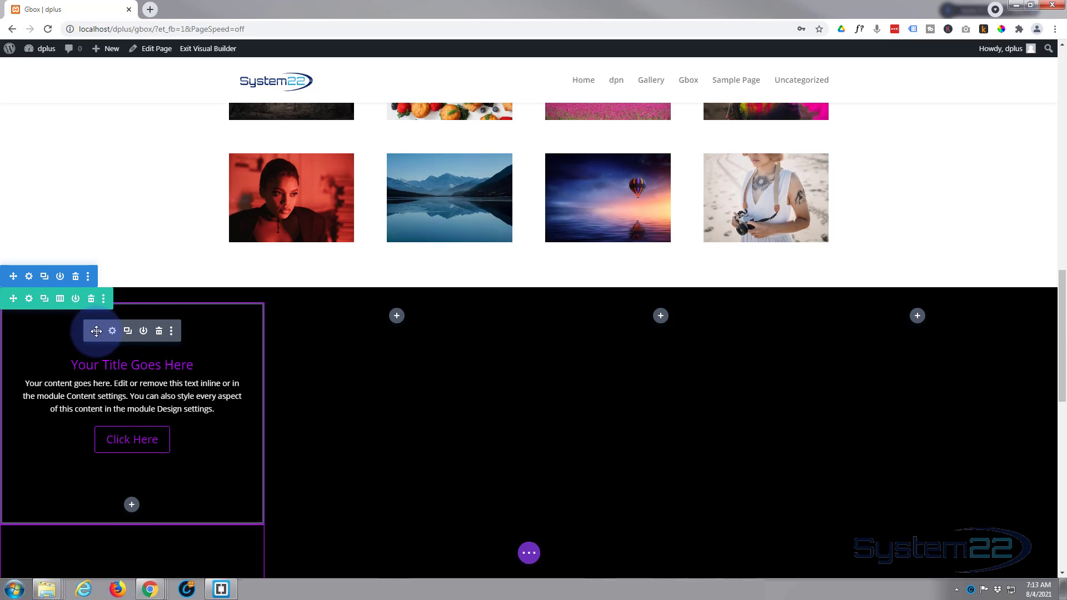
{"action": "left_click_drag", "start_coordinate": [97, 335], "coordinate": [895, 337]}
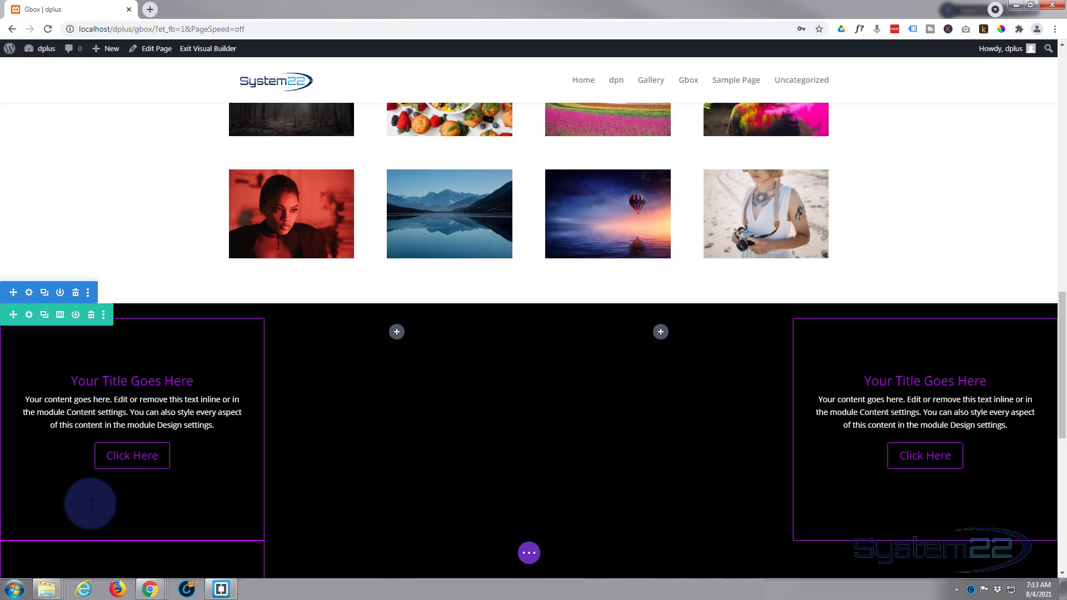
Place copies of the call to action module in the row's third and second columns.
{"action": "scroll", "coordinate": [143, 535], "scroll_direction": "up", "scroll_amount": 1}
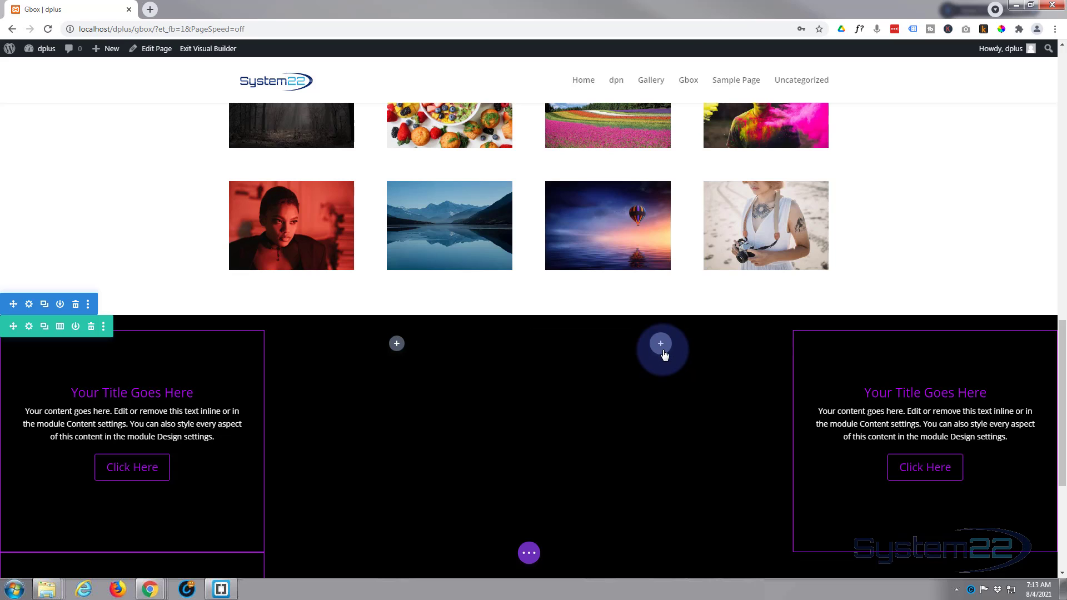
{"action": "key", "text": "ctrl+v"}
{"action": "mouse_move", "coordinate": [112, 465]}
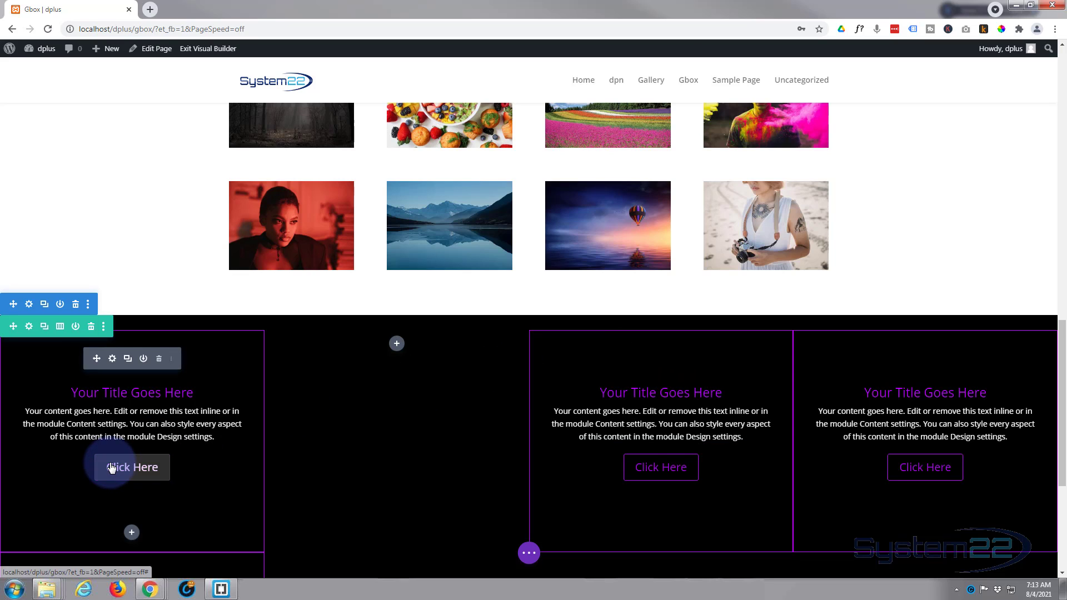
{"action": "left_click_drag", "start_coordinate": [96, 359], "coordinate": [378, 409]}
{"action": "scroll", "coordinate": [353, 425], "scroll_direction": "down", "scroll_amount": 1}
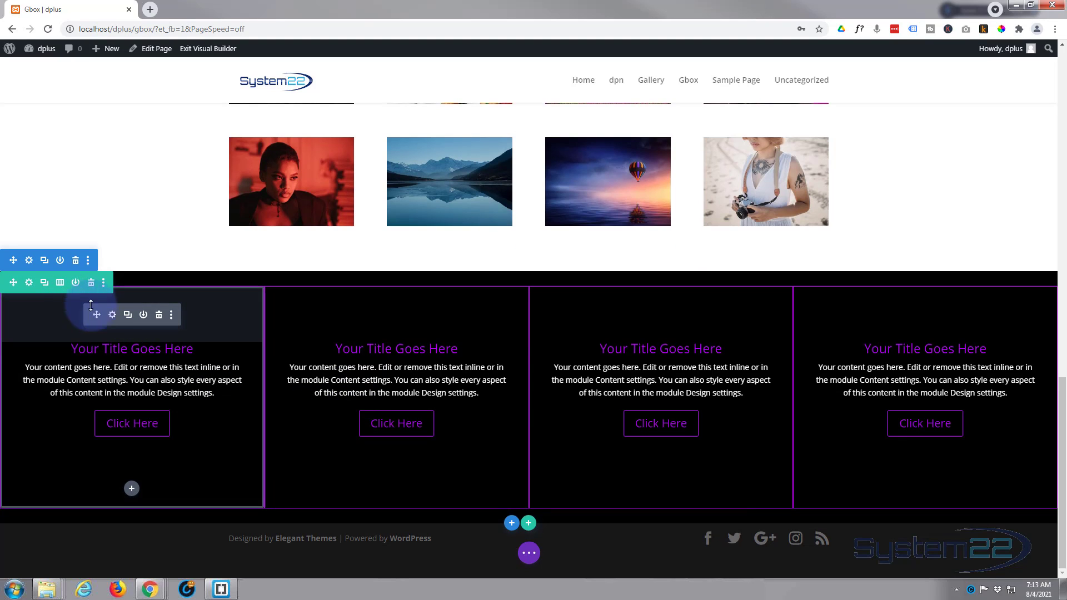
Duplicate the four-column row and set the upper row's bottom padding to 0px, saving the row settings.
{"action": "left_click", "coordinate": [44, 284]}
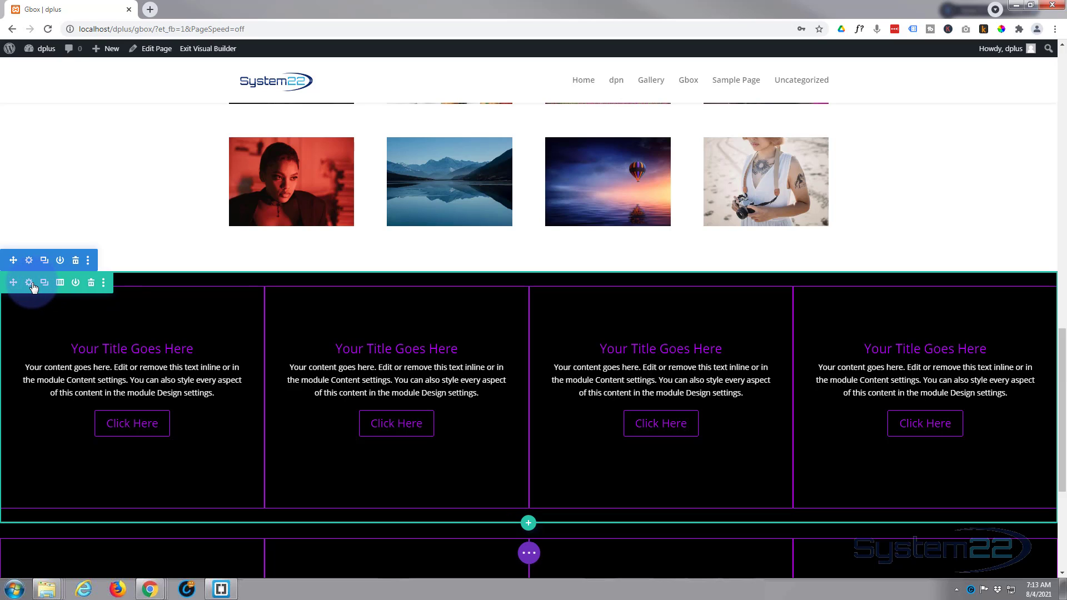
{"action": "left_click", "coordinate": [29, 283]}
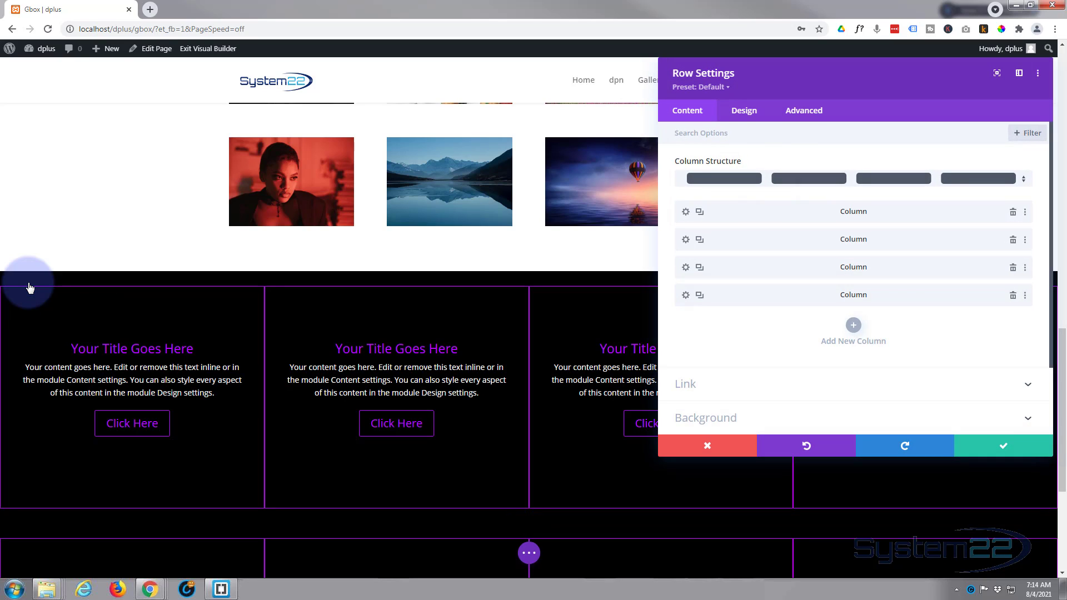
{"action": "left_click", "coordinate": [744, 110]}
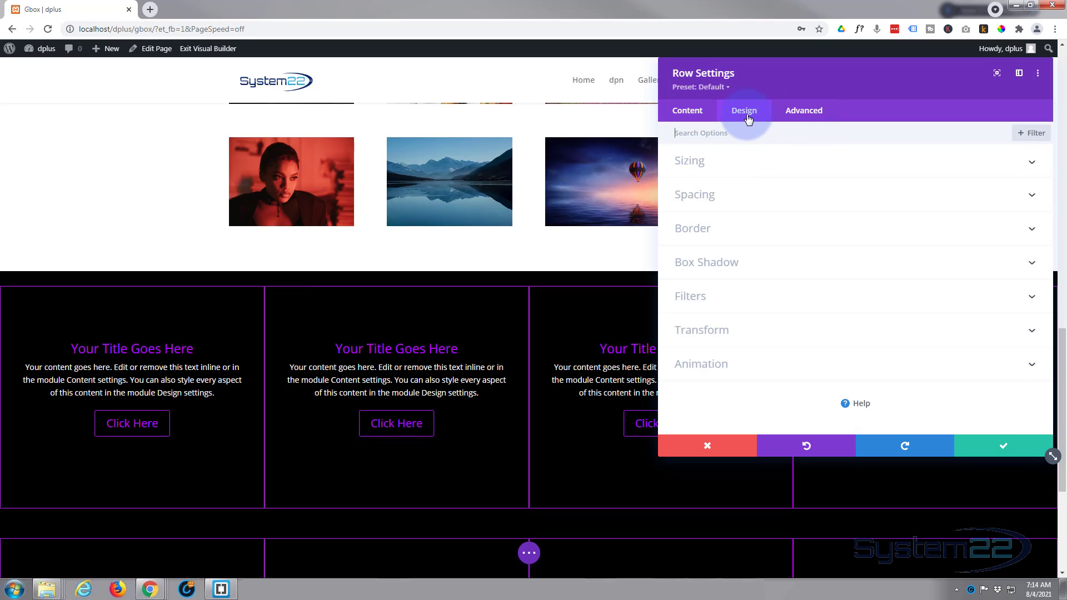
{"action": "left_click", "coordinate": [826, 203]}
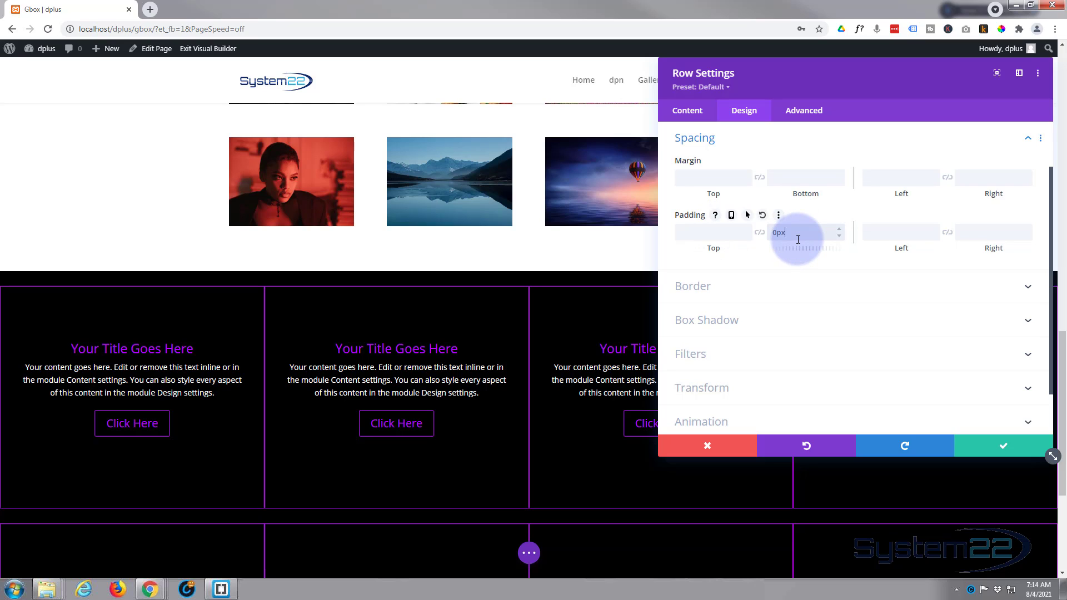
{"action": "left_click", "coordinate": [1006, 449]}
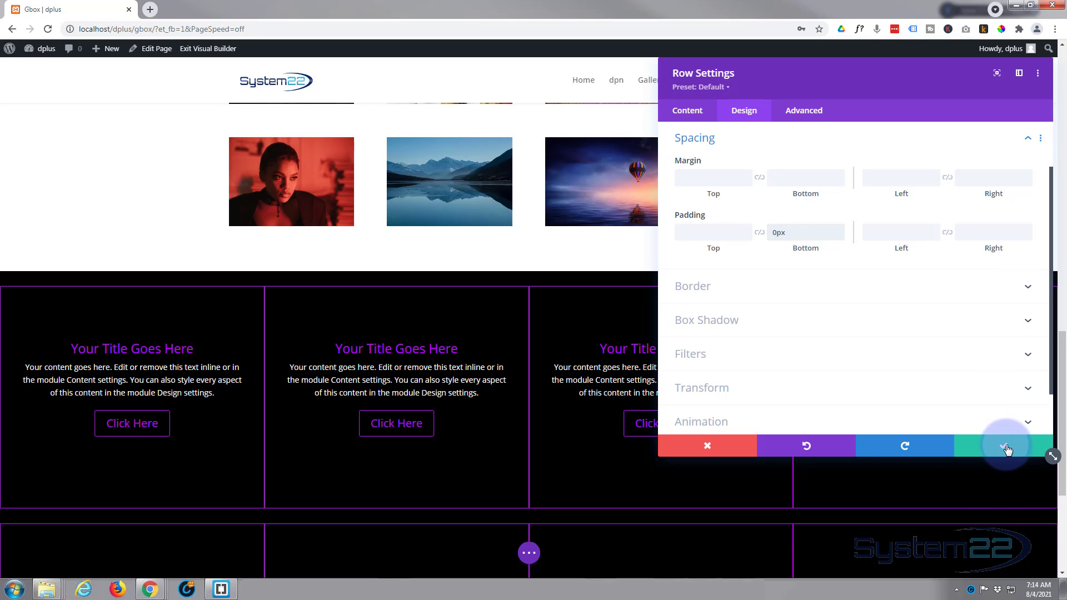
Set the top padding of the lower call to action row to 0px.
{"action": "mouse_move", "coordinate": [32, 523]}
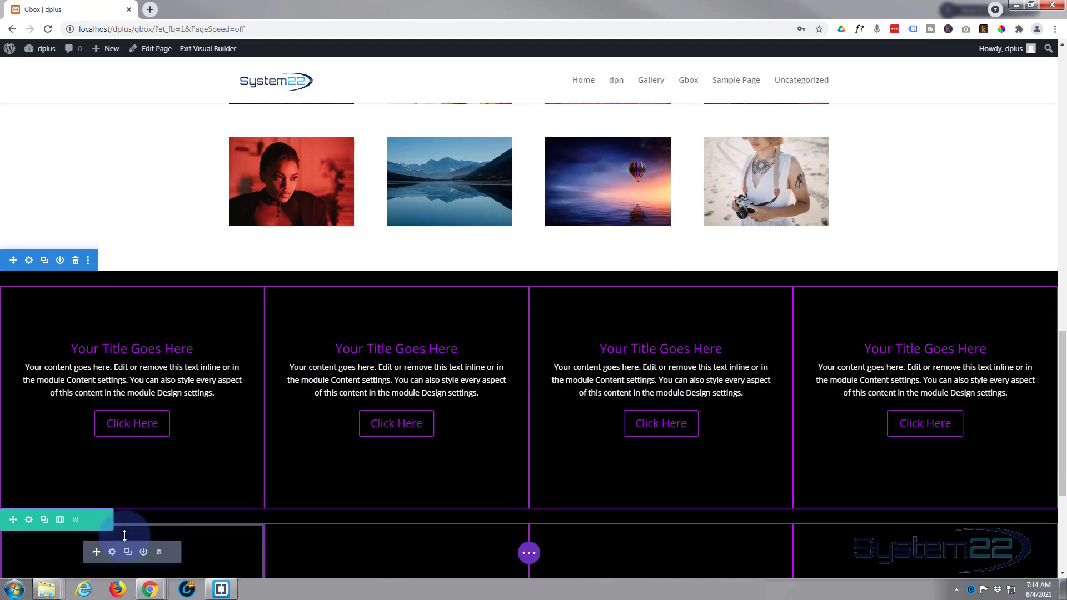
{"action": "left_click", "coordinate": [31, 522]}
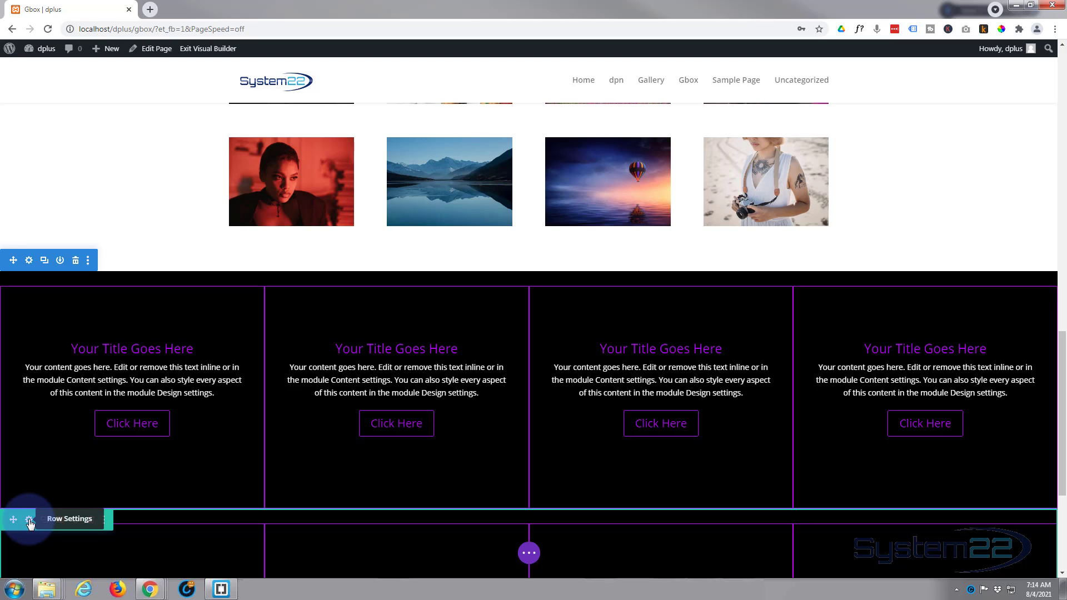
{"action": "left_click", "coordinate": [31, 522]}
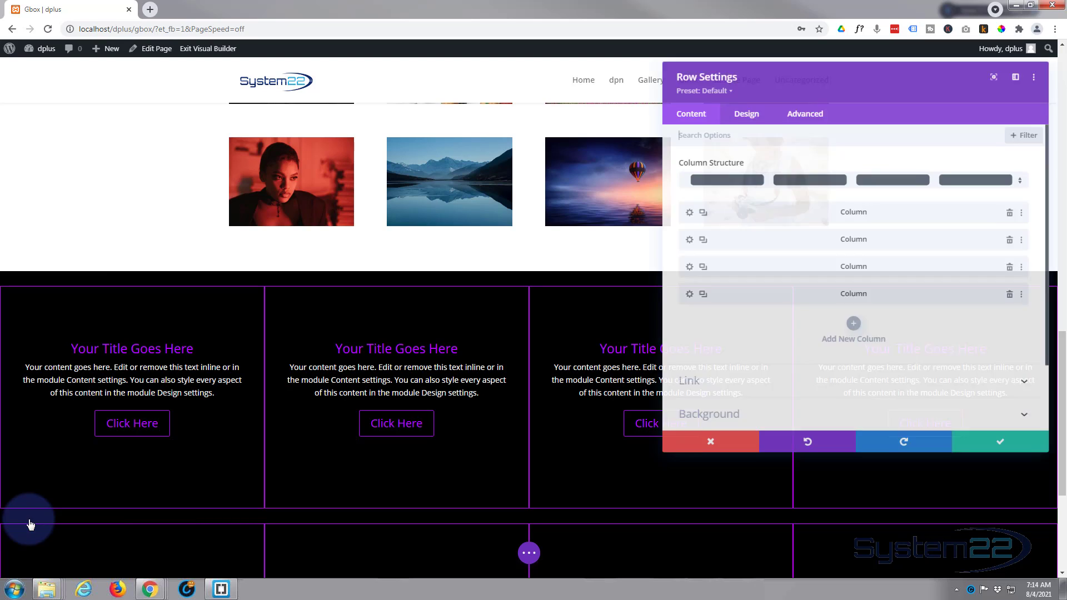
{"action": "left_click", "coordinate": [742, 121]}
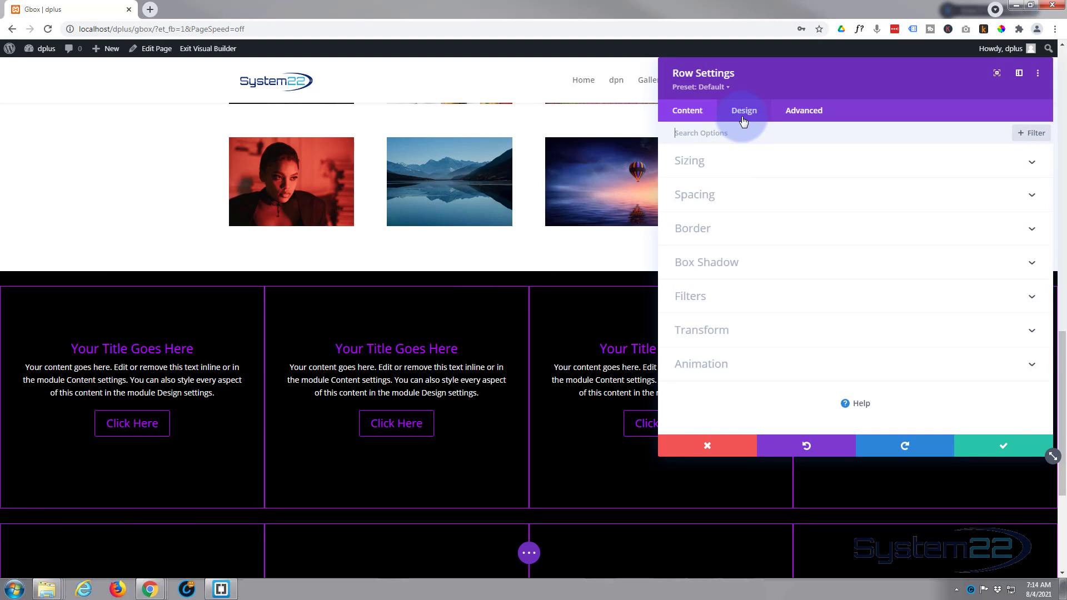
{"action": "left_click", "coordinate": [775, 201]}
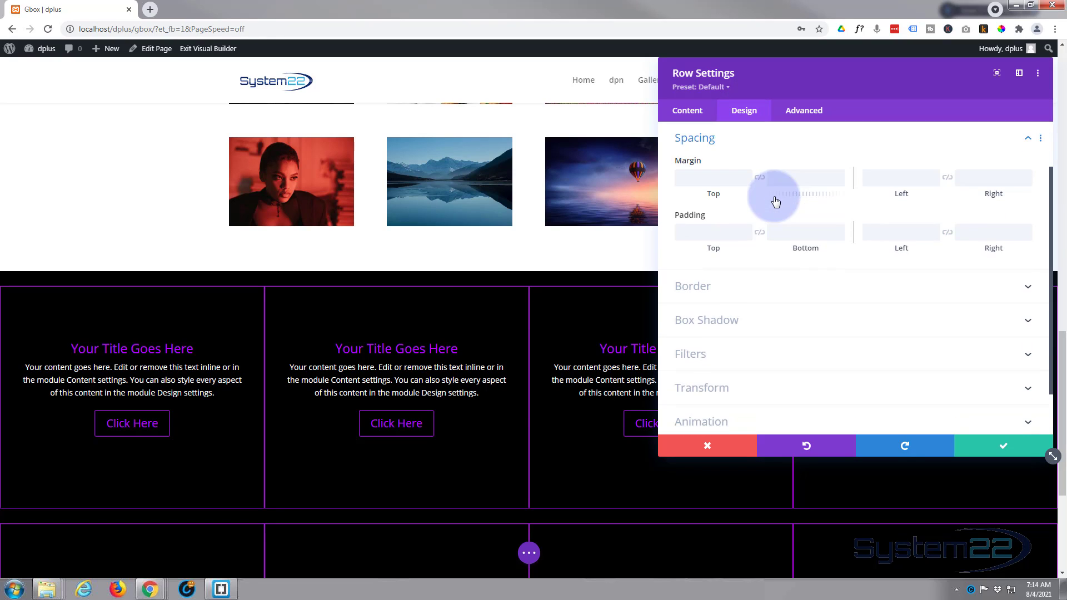
{"action": "left_click", "coordinate": [701, 231]}
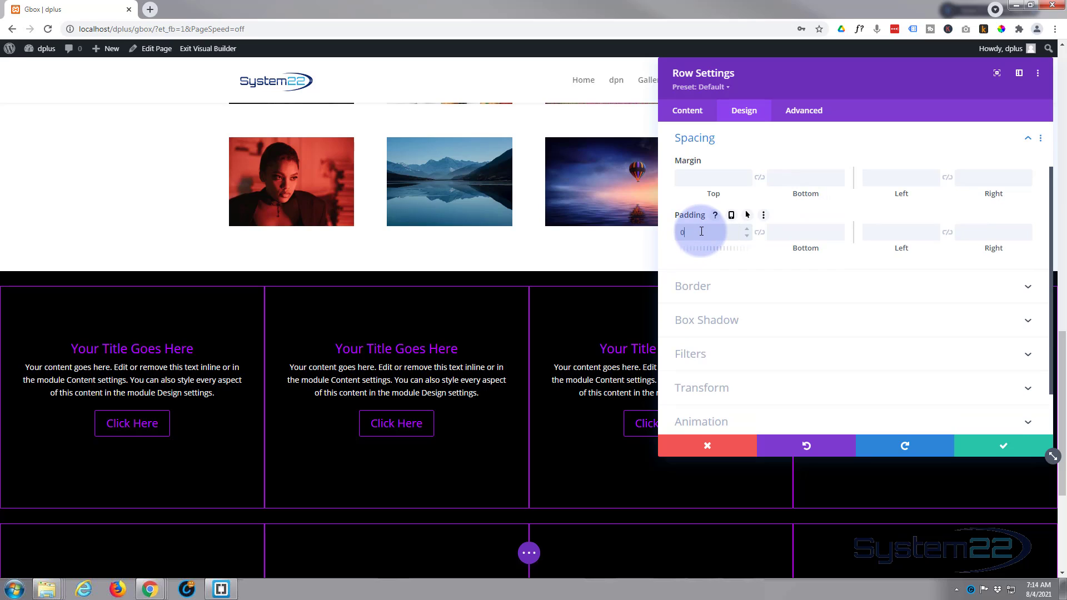
{"action": "type", "text": "0"}
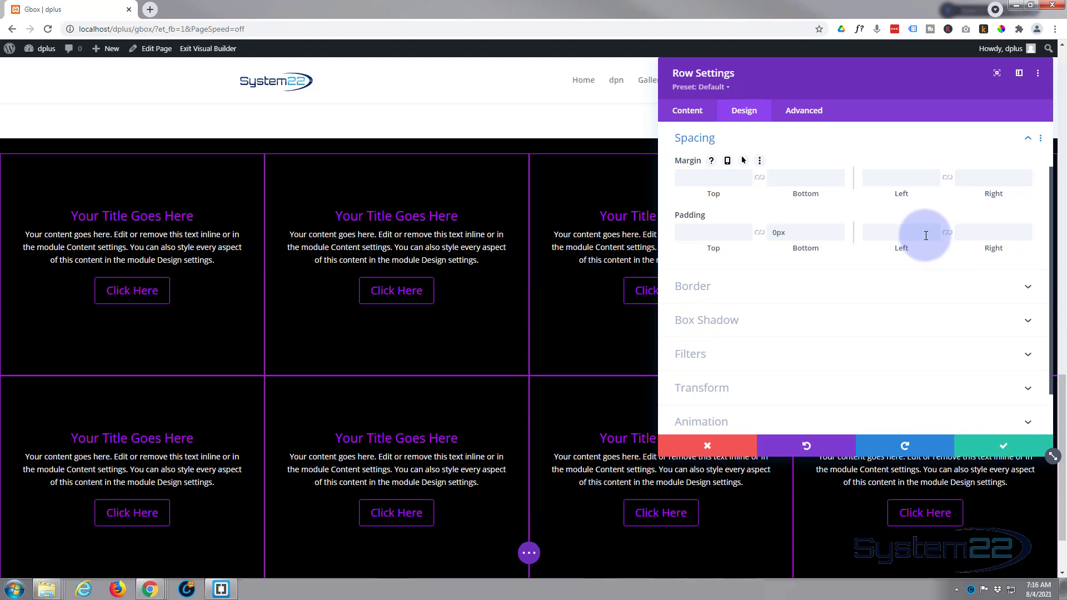
Set linked left and right padding of 50px on the upper call to action row and save its settings.
{"action": "left_click", "coordinate": [923, 235]}
{"action": "type", "text": "50"}
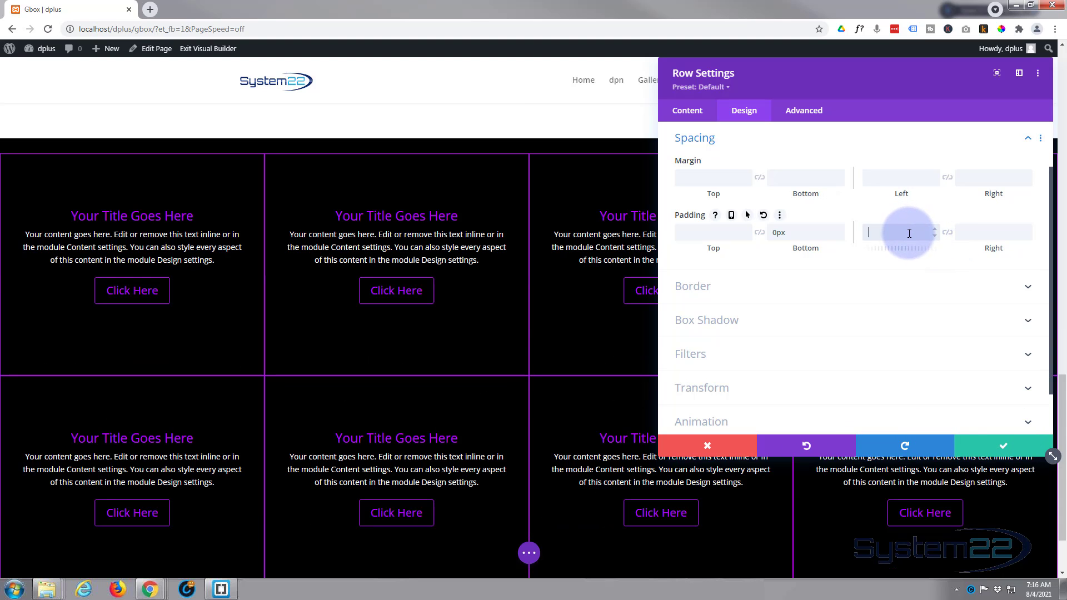
{"action": "left_click", "coordinate": [947, 233]}
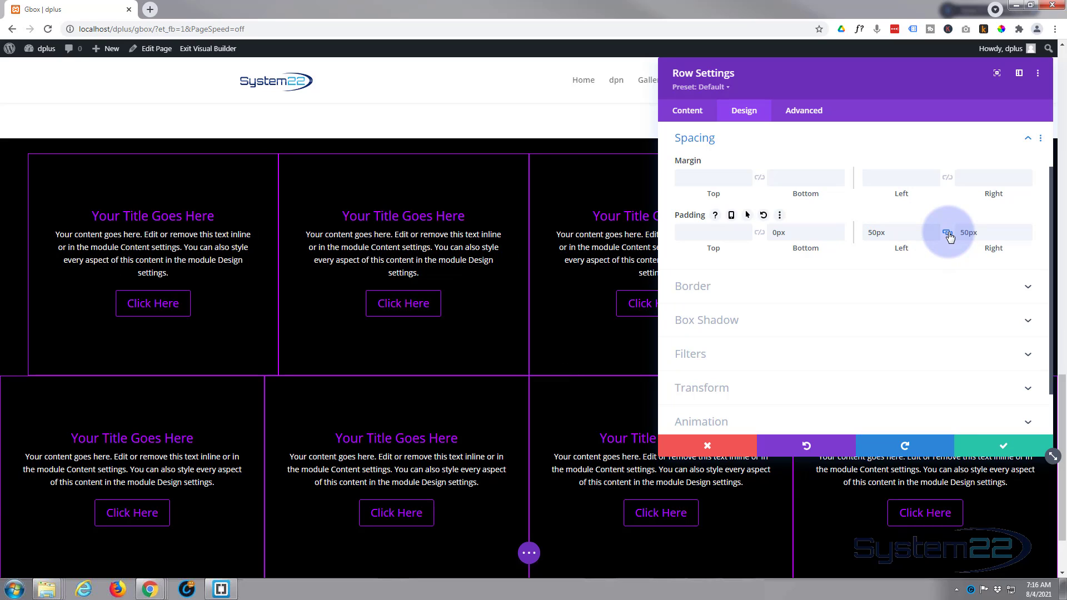
{"action": "left_click", "coordinate": [1025, 446]}
Set linked left and right padding of 50px on the lower call to action row and save its settings.
{"action": "mouse_move", "coordinate": [32, 391]}
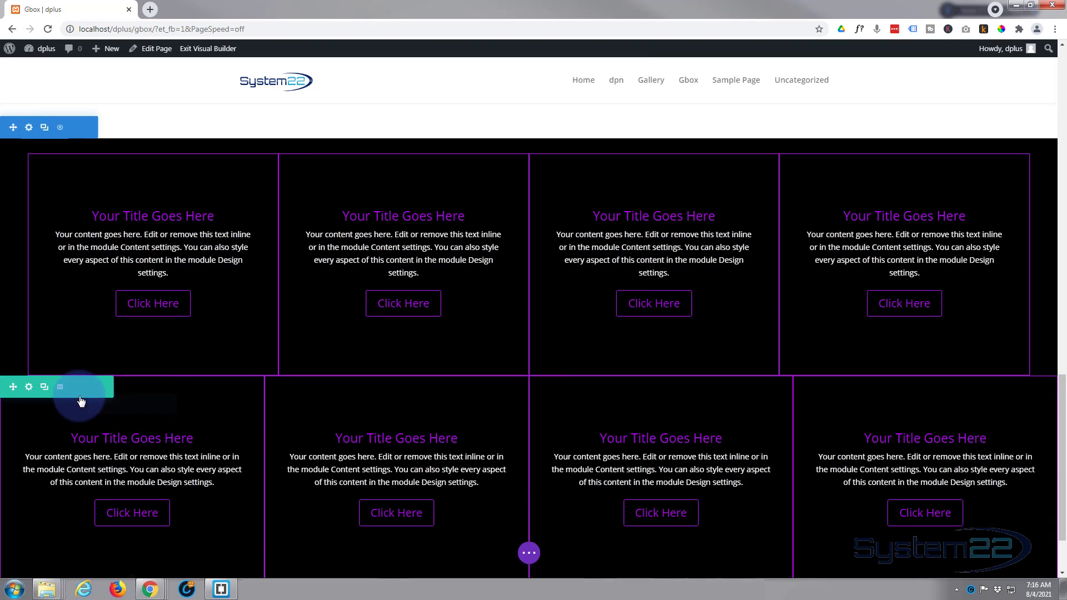
{"action": "left_click", "coordinate": [29, 387]}
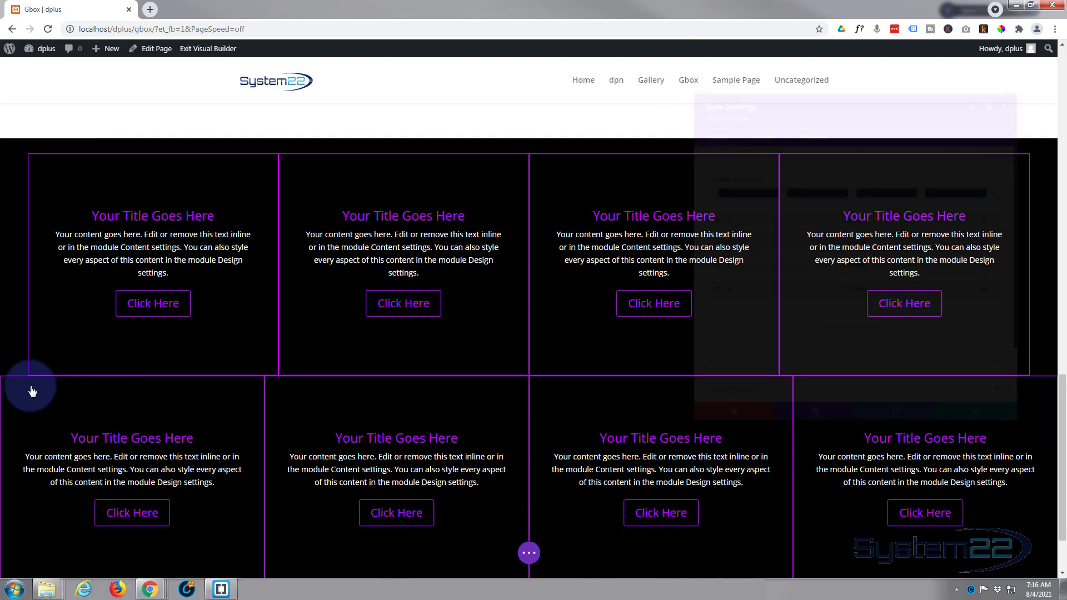
{"action": "left_click", "coordinate": [745, 111]}
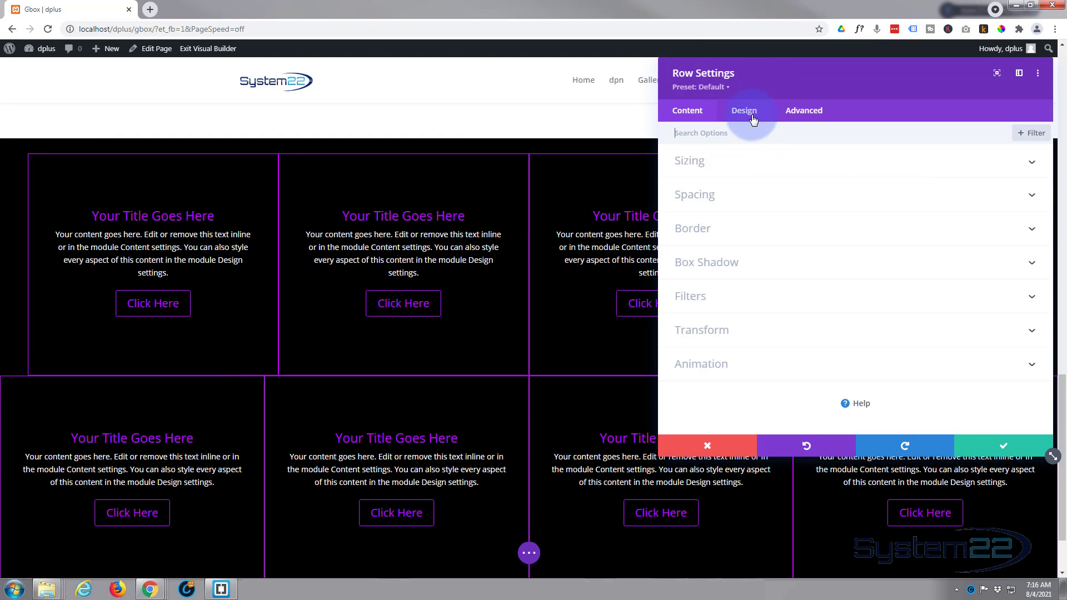
{"action": "left_click", "coordinate": [786, 200]}
{"action": "scroll", "coordinate": [849, 249], "scroll_direction": "down", "scroll_amount": 1}
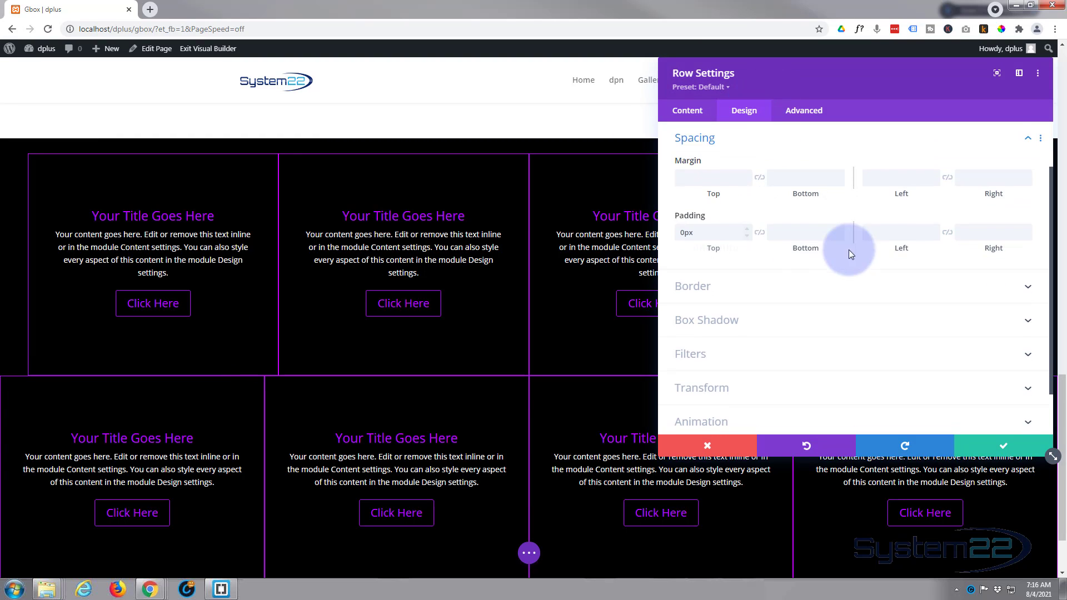
{"action": "left_click", "coordinate": [892, 235]}
{"action": "type", "text": "50"}
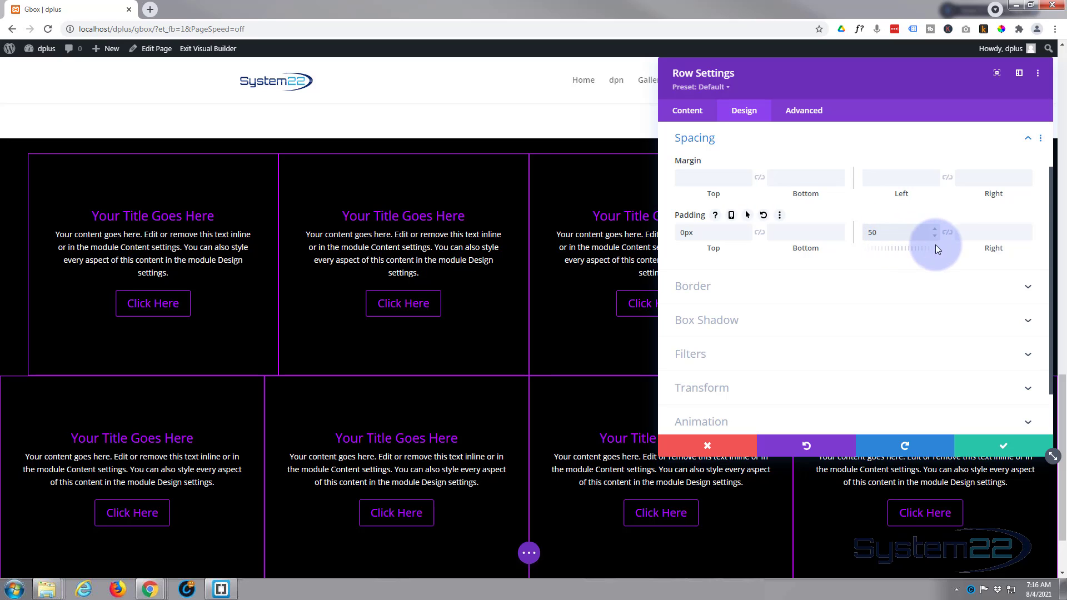
{"action": "type", "text": "px"}
{"action": "left_click", "coordinate": [947, 238]}
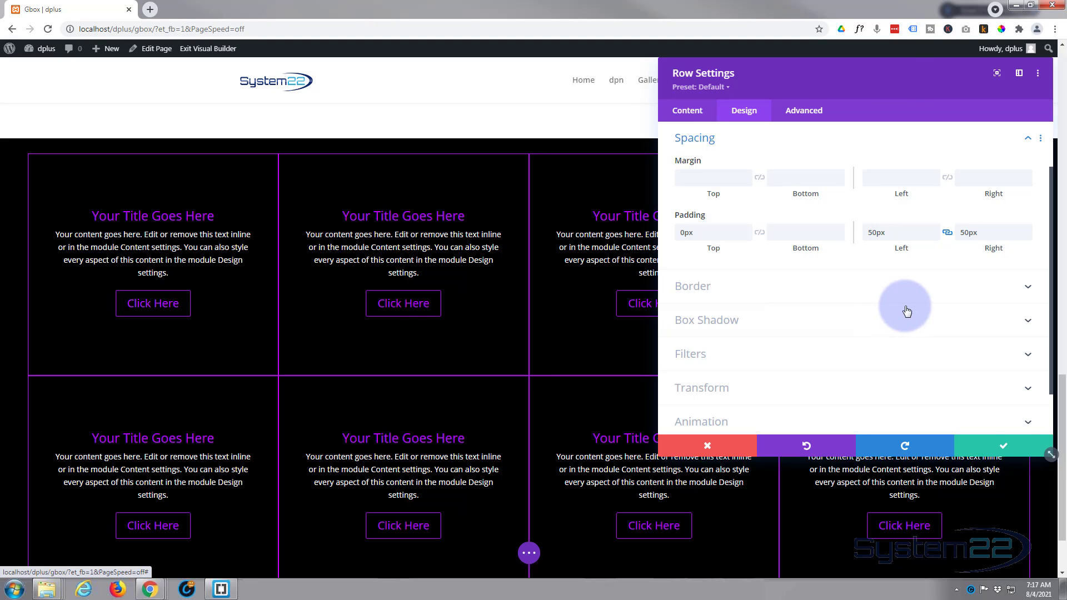
{"action": "left_click", "coordinate": [1012, 447]}
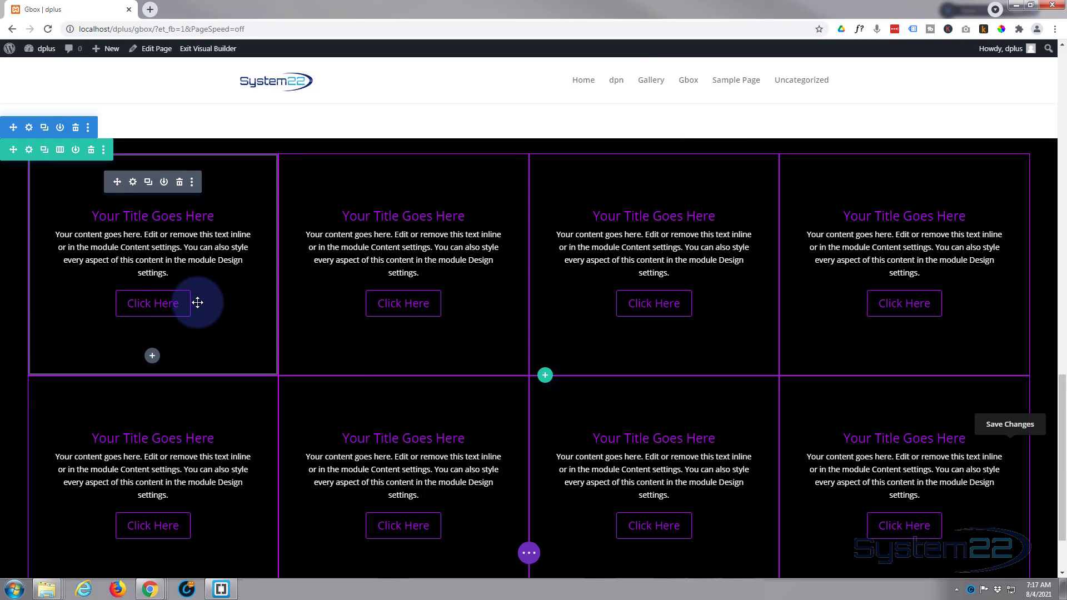
Enable hover options for the upper row's first module's button background and set it to black #000000 in both the hover and desktop states.
{"action": "left_click", "coordinate": [132, 185]}
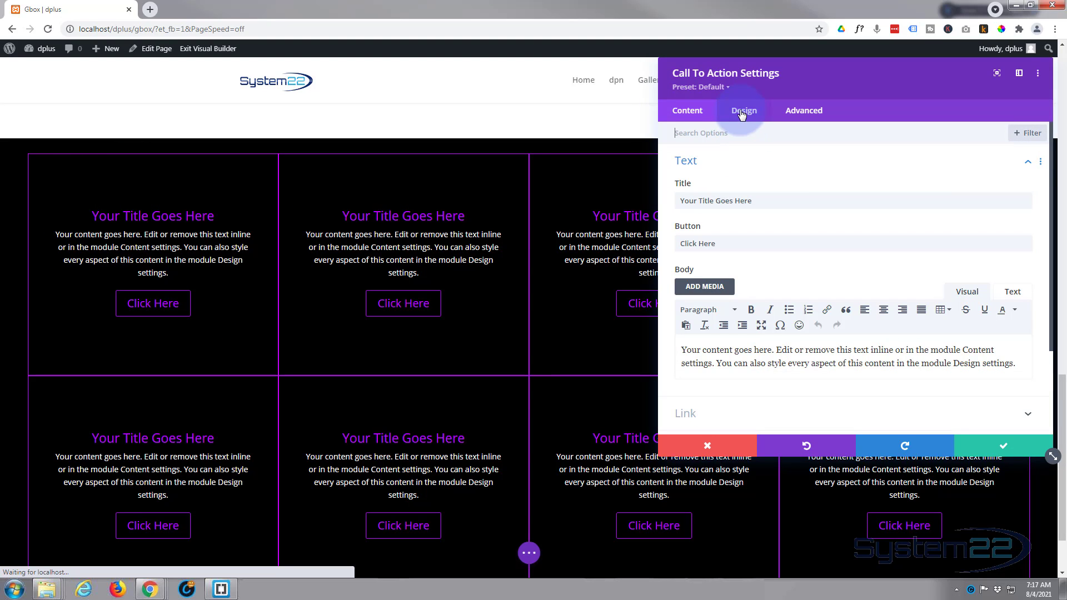
{"action": "left_click", "coordinate": [742, 112]}
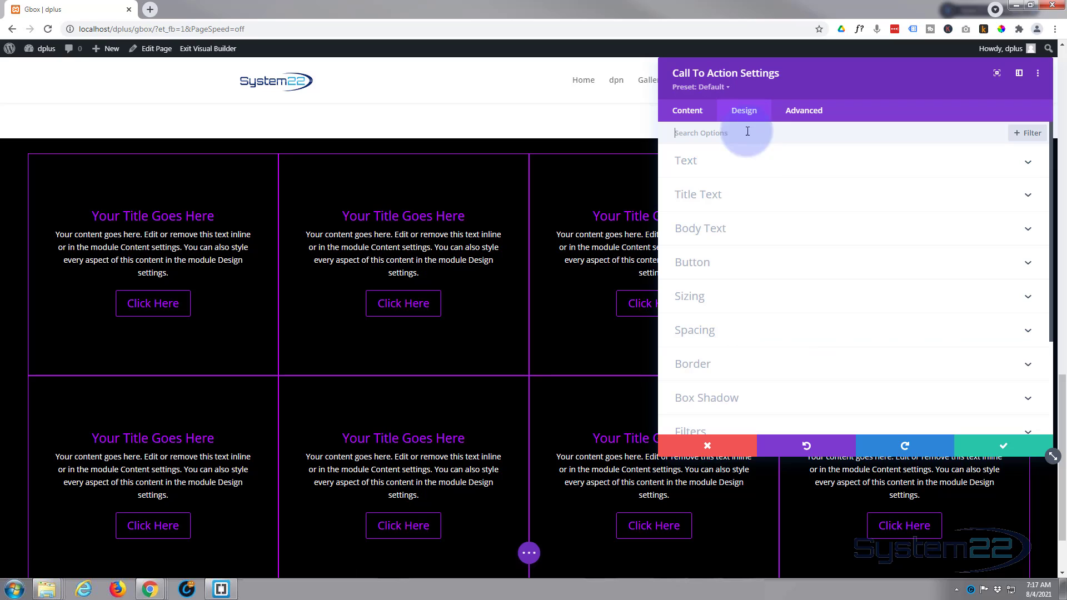
{"action": "left_click", "coordinate": [764, 265]}
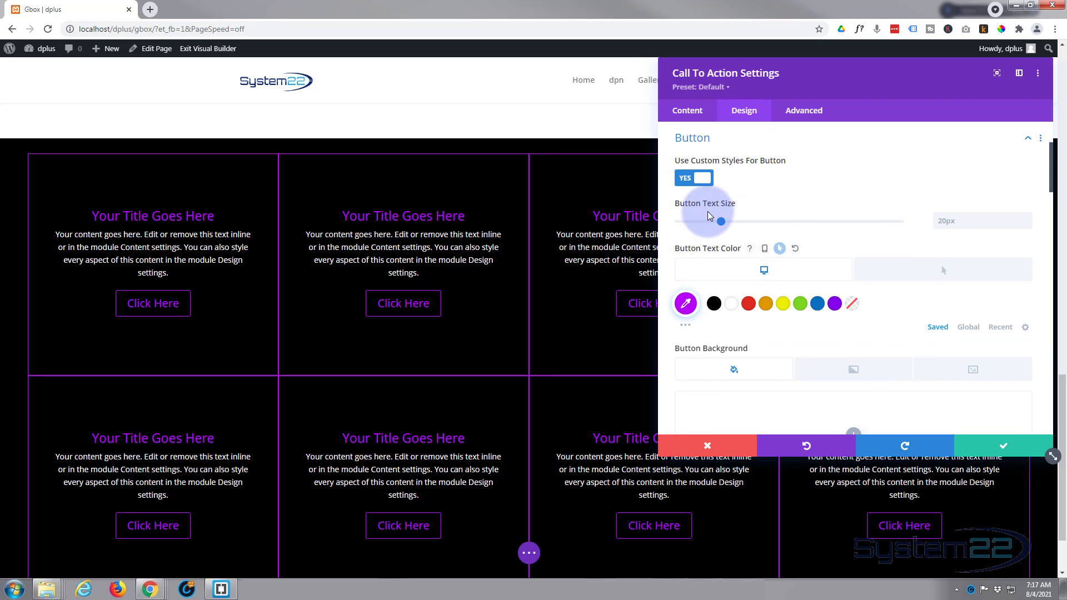
{"action": "scroll", "coordinate": [712, 216], "scroll_direction": "down", "scroll_amount": 2}
{"action": "scroll", "coordinate": [703, 214], "scroll_direction": "down", "scroll_amount": 1}
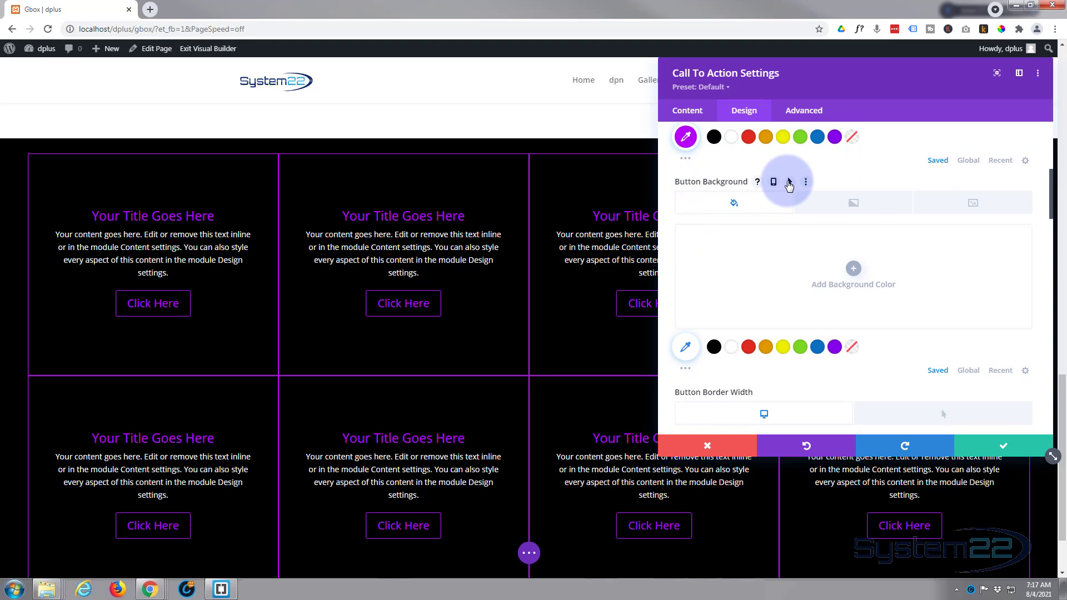
{"action": "left_click", "coordinate": [789, 183]}
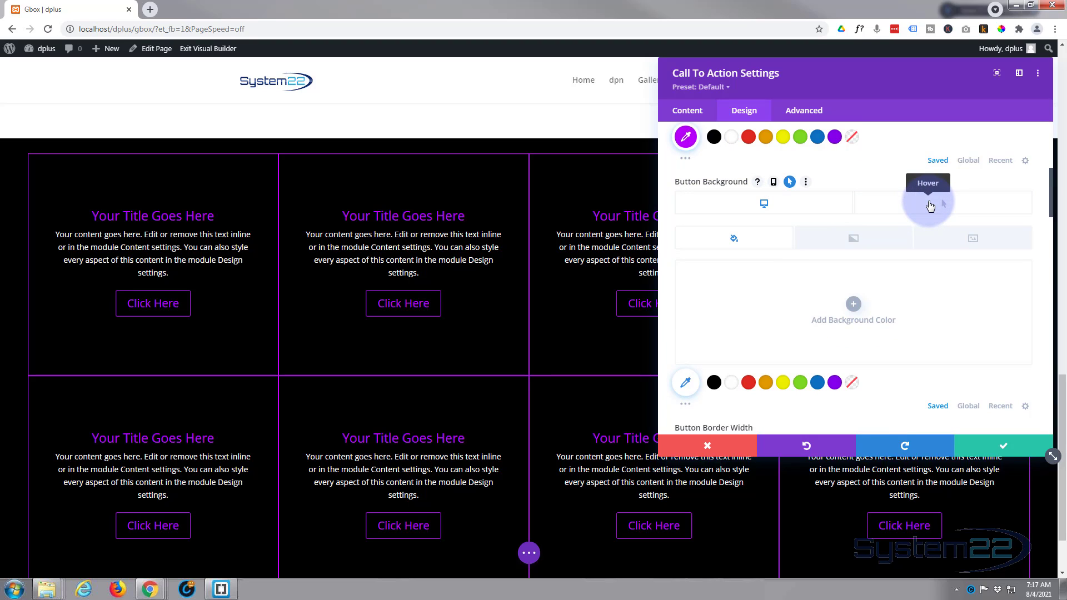
{"action": "left_click", "coordinate": [930, 206]}
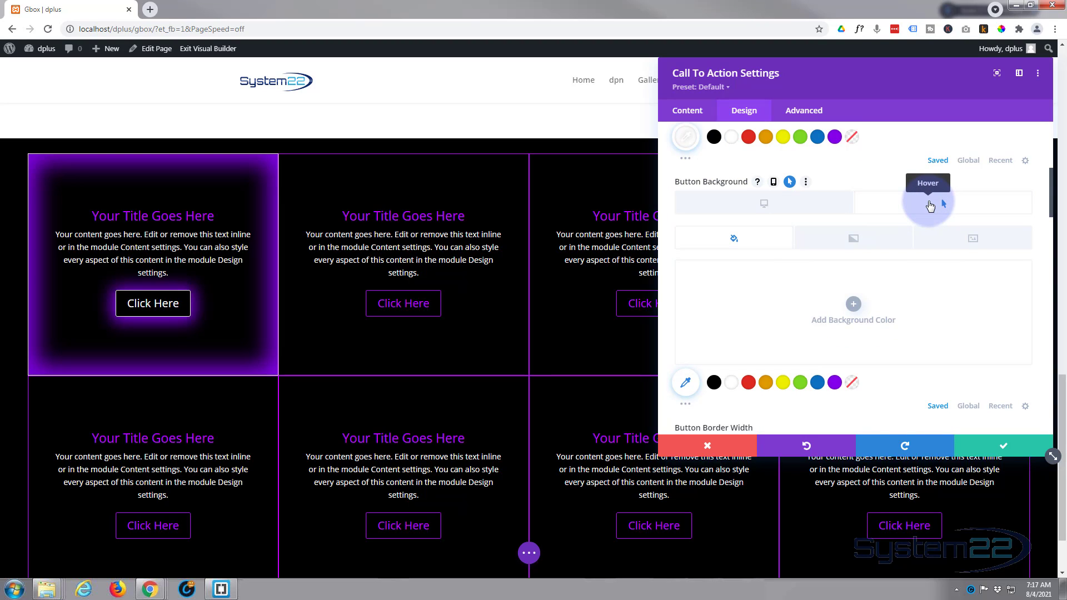
{"action": "left_click", "coordinate": [714, 383]}
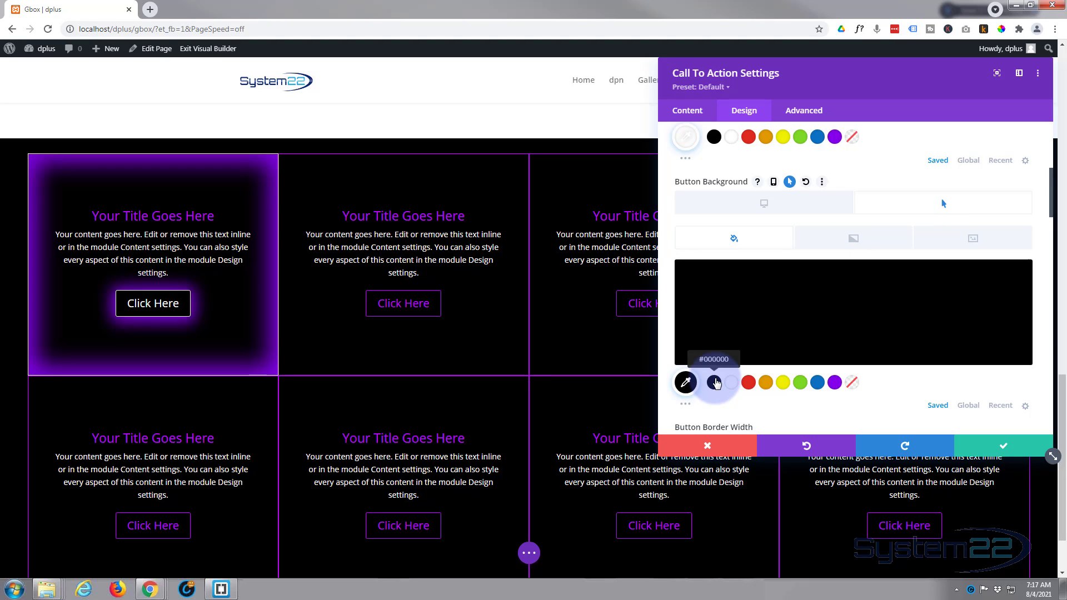
{"action": "left_click", "coordinate": [757, 207]}
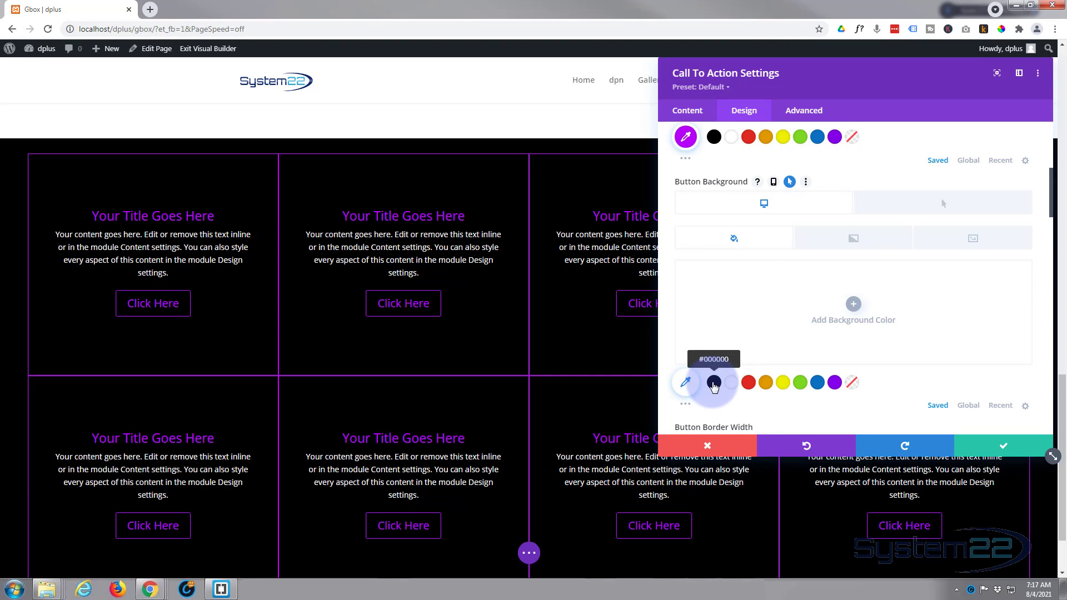
{"action": "left_click", "coordinate": [714, 383]}
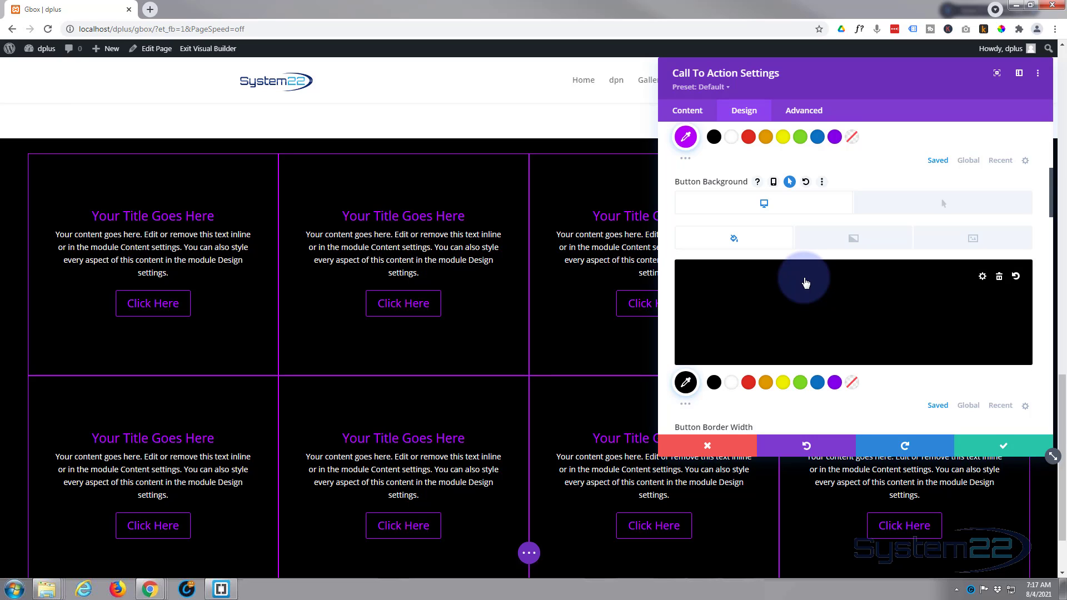
Enable hover options for the first module's button border color, switch to its hover state and save the module settings.
{"action": "scroll", "coordinate": [806, 283], "scroll_direction": "down", "scroll_amount": 5}
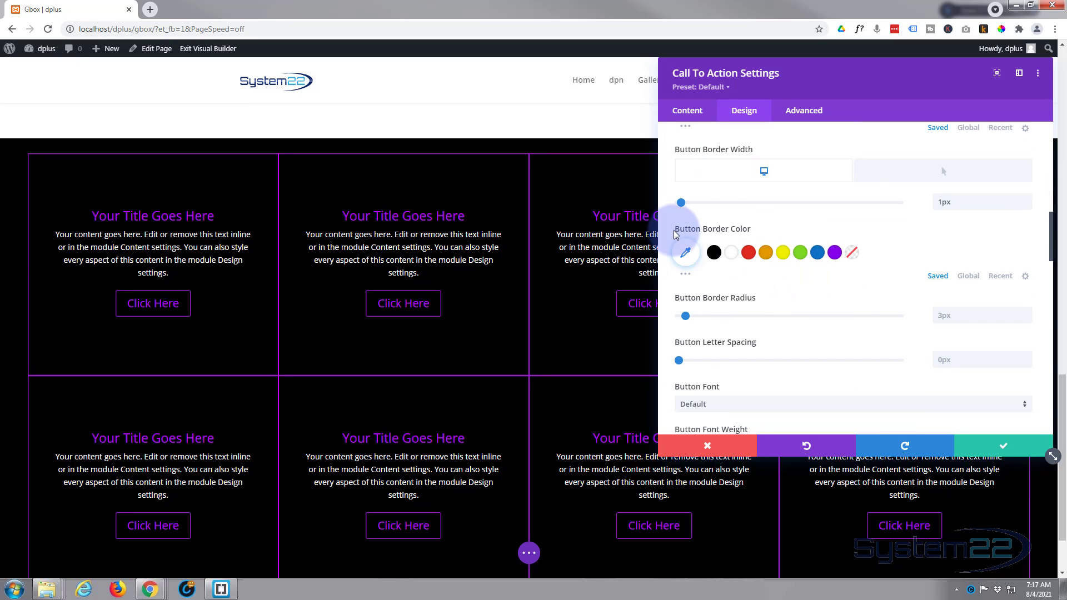
{"action": "left_click", "coordinate": [792, 229]}
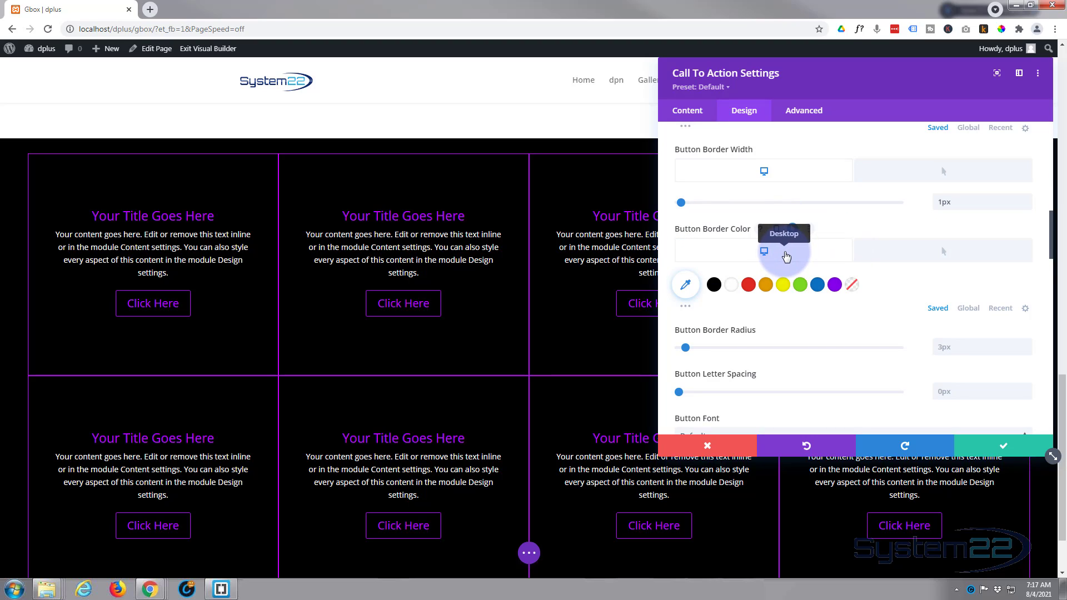
{"action": "right_click", "coordinate": [687, 288]}
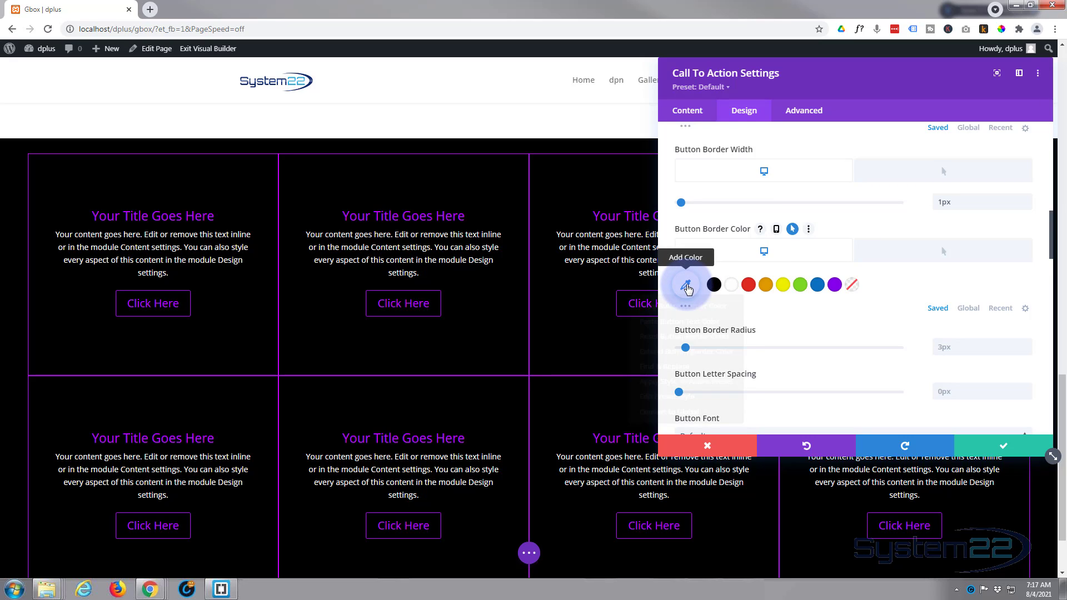
{"action": "left_click", "coordinate": [683, 321]}
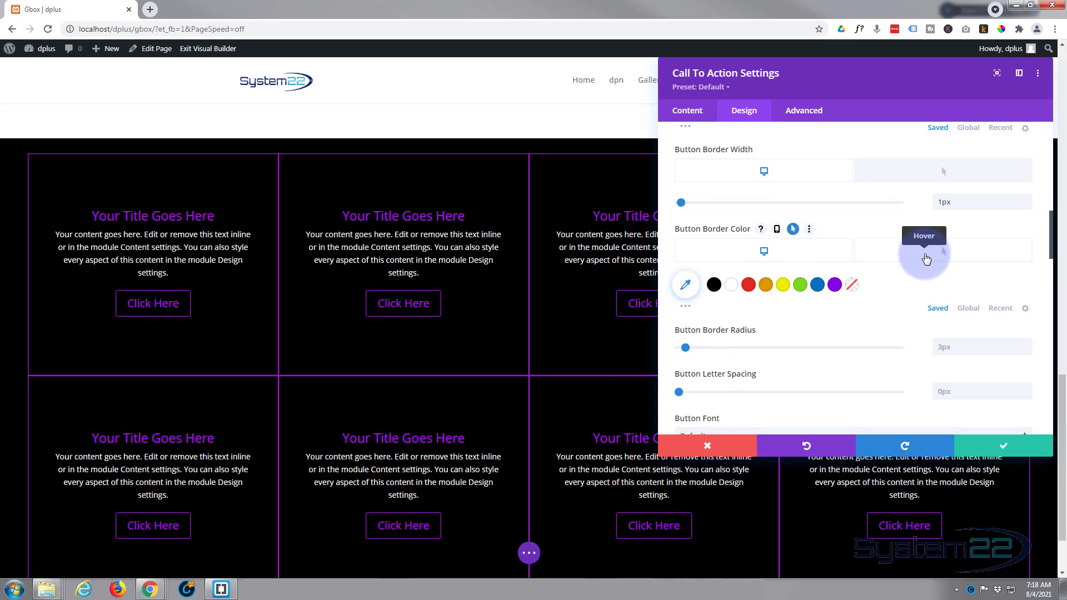
{"action": "left_click", "coordinate": [926, 258]}
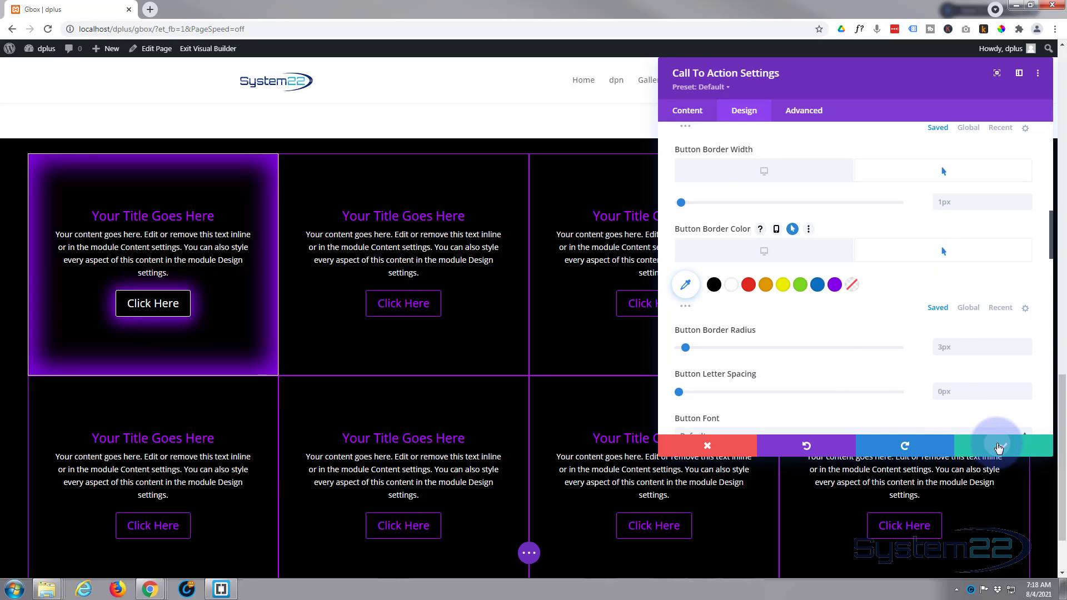
{"action": "left_click", "coordinate": [998, 447]}
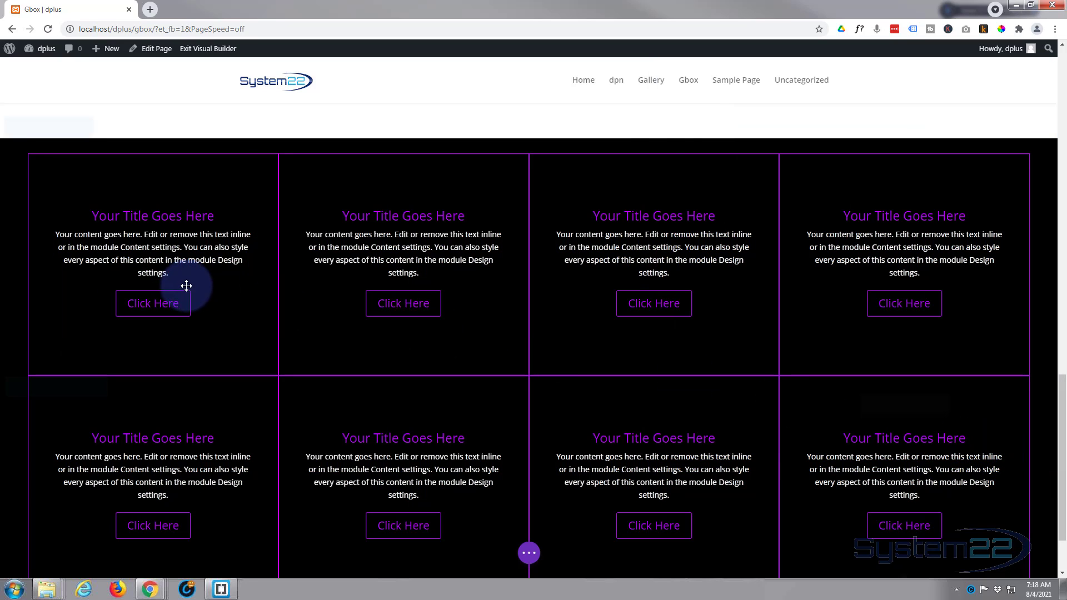
Extend the upper row's first call to action module's styles to all call to actions throughout This Section.
{"action": "mouse_move", "coordinate": [178, 297]}
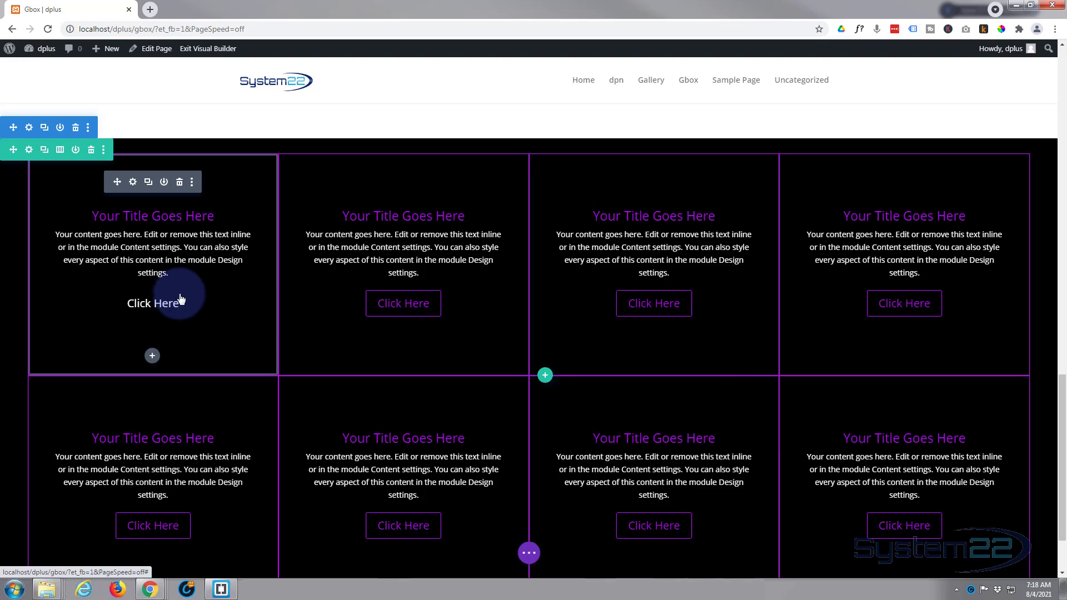
{"action": "right_click", "coordinate": [140, 191]}
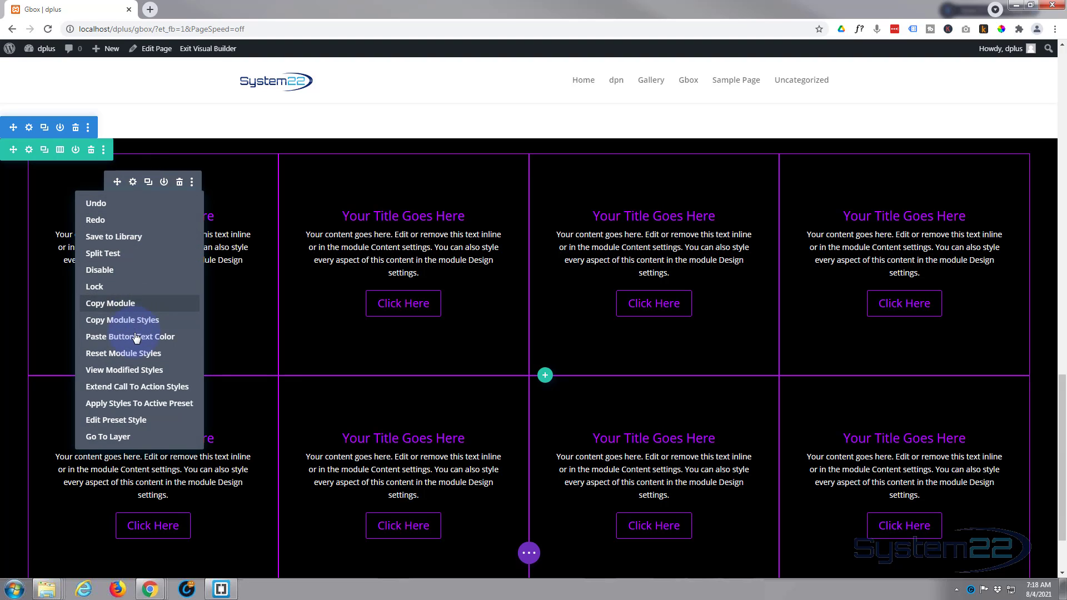
{"action": "left_click", "coordinate": [140, 388]}
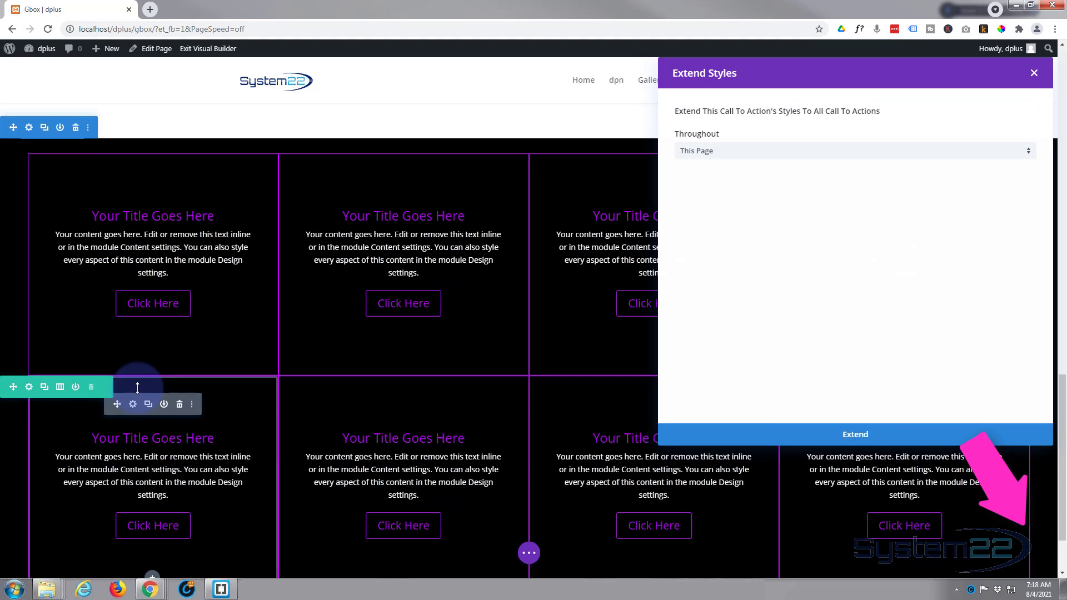
{"action": "left_click", "coordinate": [779, 155]}
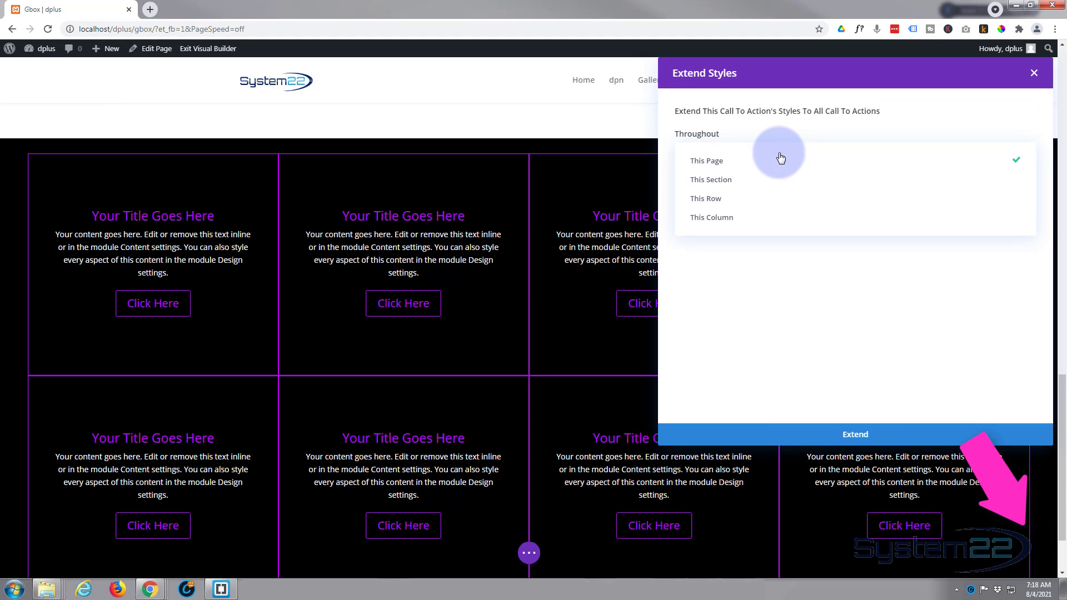
{"action": "left_click", "coordinate": [737, 181]}
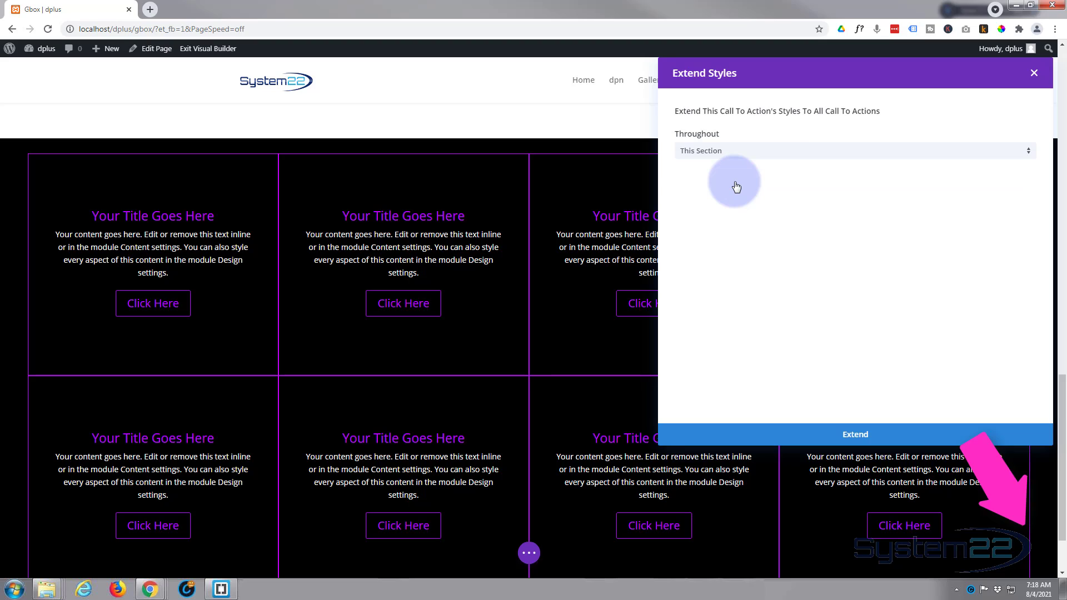
{"action": "left_click", "coordinate": [872, 436]}
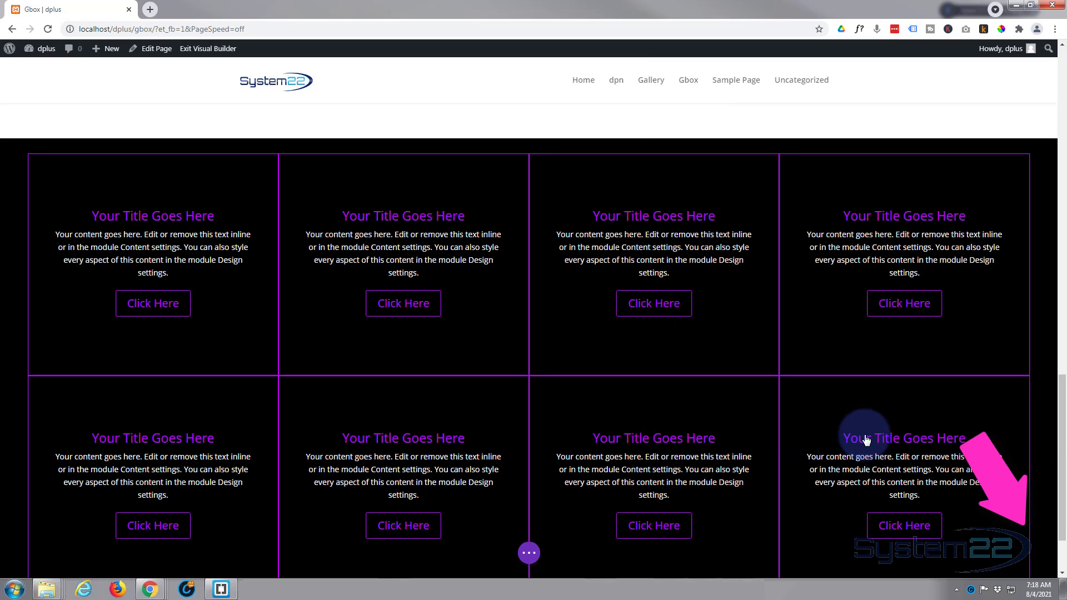
Save the page and exit the visual builder.
{"action": "left_click", "coordinate": [529, 553]}
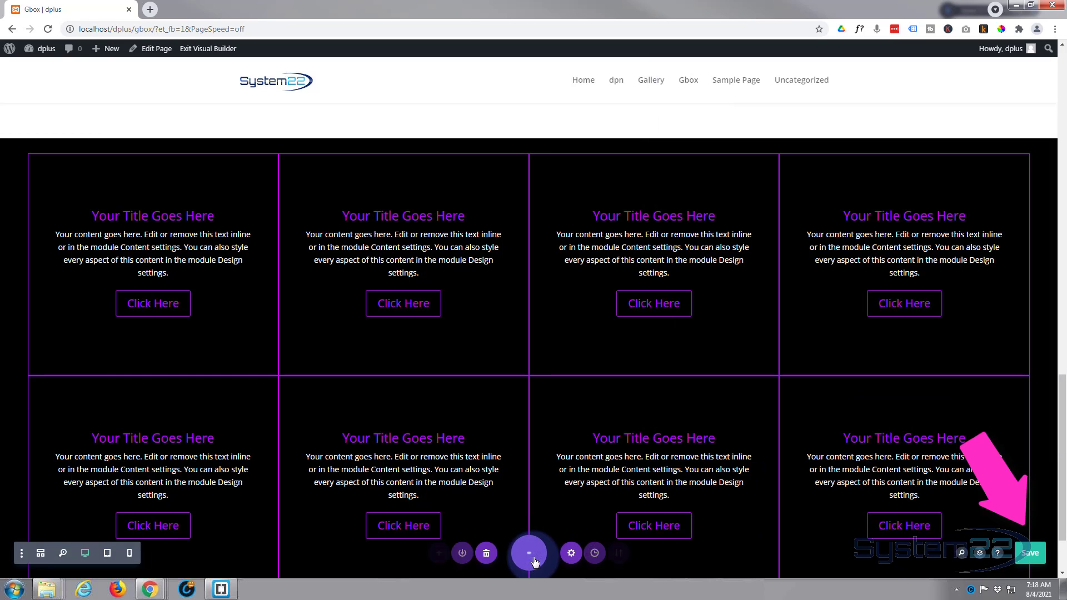
{"action": "left_click", "coordinate": [1032, 555]}
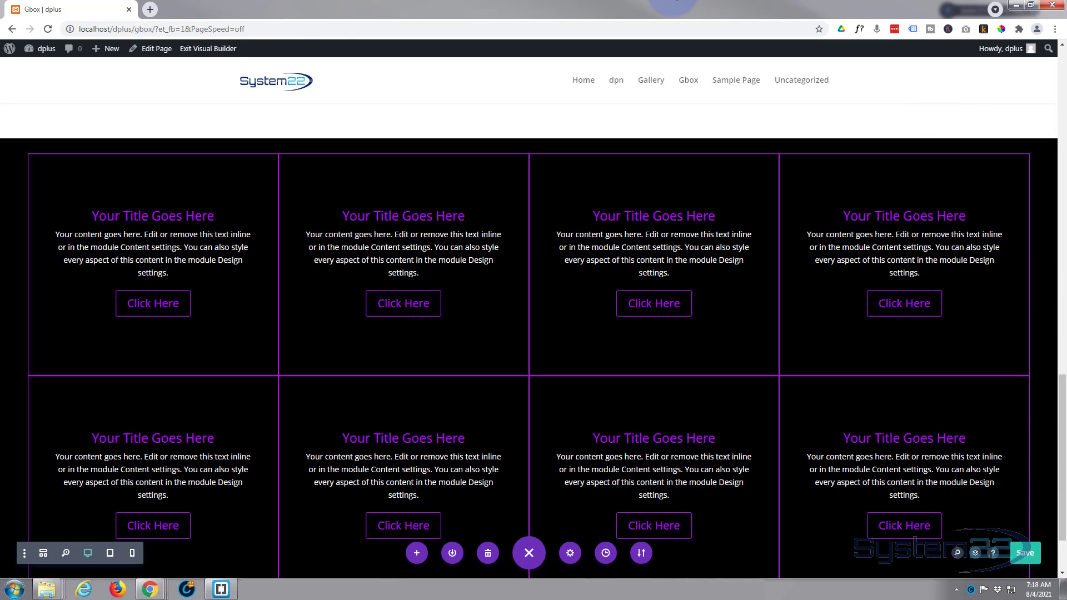
{"action": "left_click", "coordinate": [210, 52]}
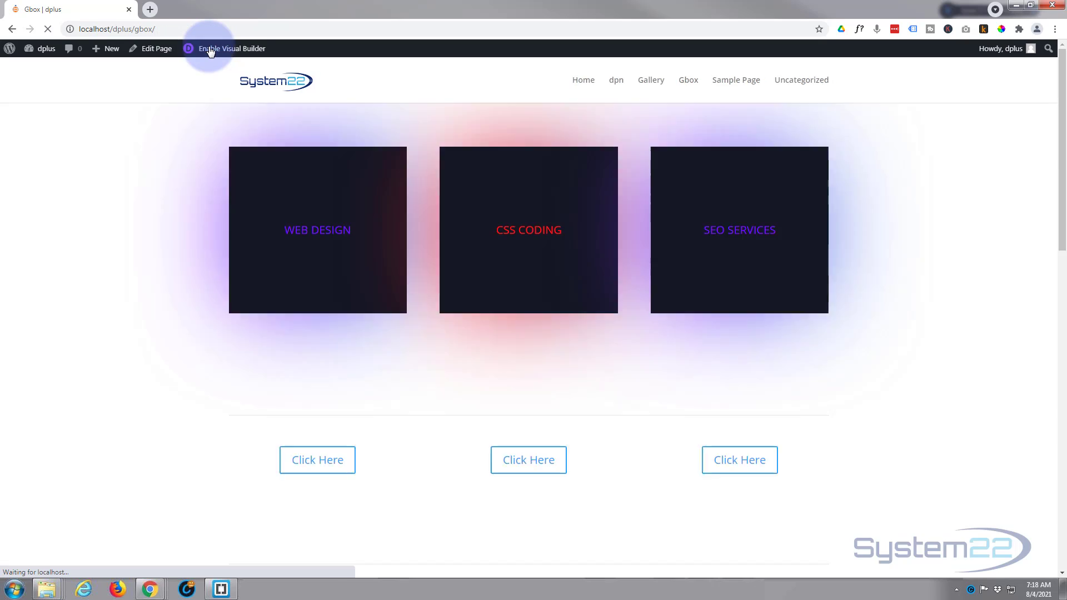
Examine the black call to action grid on the live page, including the box hover glow and both rows.
{"action": "scroll", "coordinate": [140, 189], "scroll_direction": "down", "scroll_amount": 10}
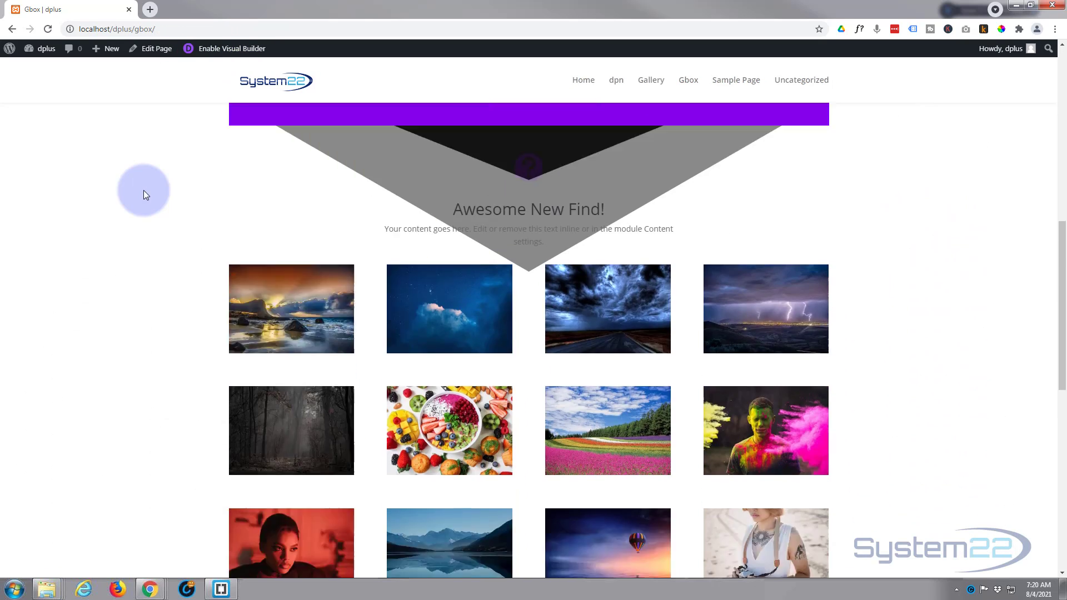
{"action": "scroll", "coordinate": [143, 190], "scroll_direction": "down", "scroll_amount": 7}
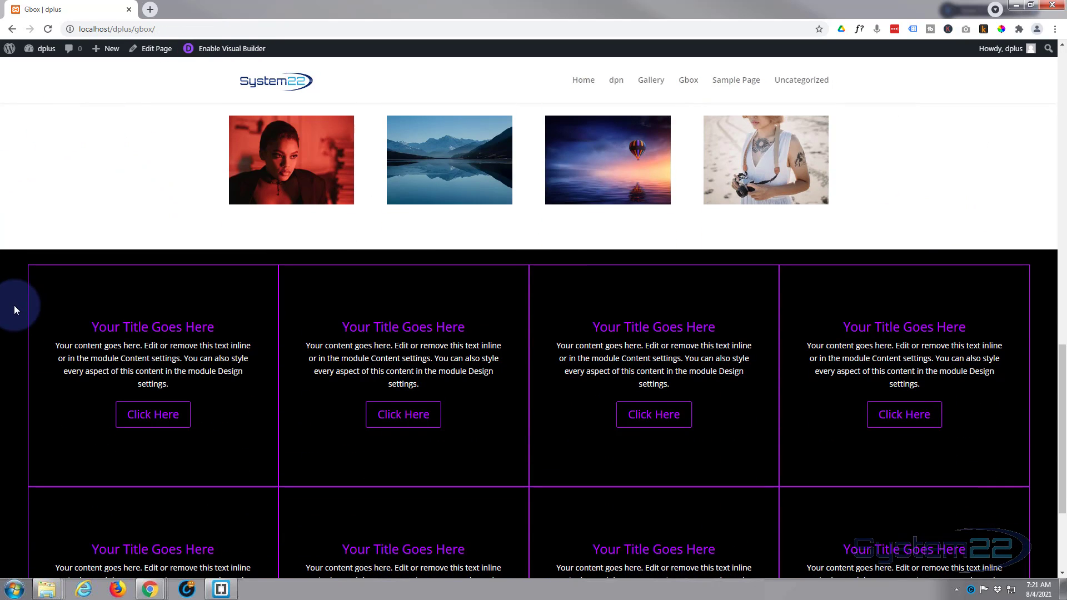
{"action": "scroll", "coordinate": [15, 306], "scroll_direction": "down", "scroll_amount": 3}
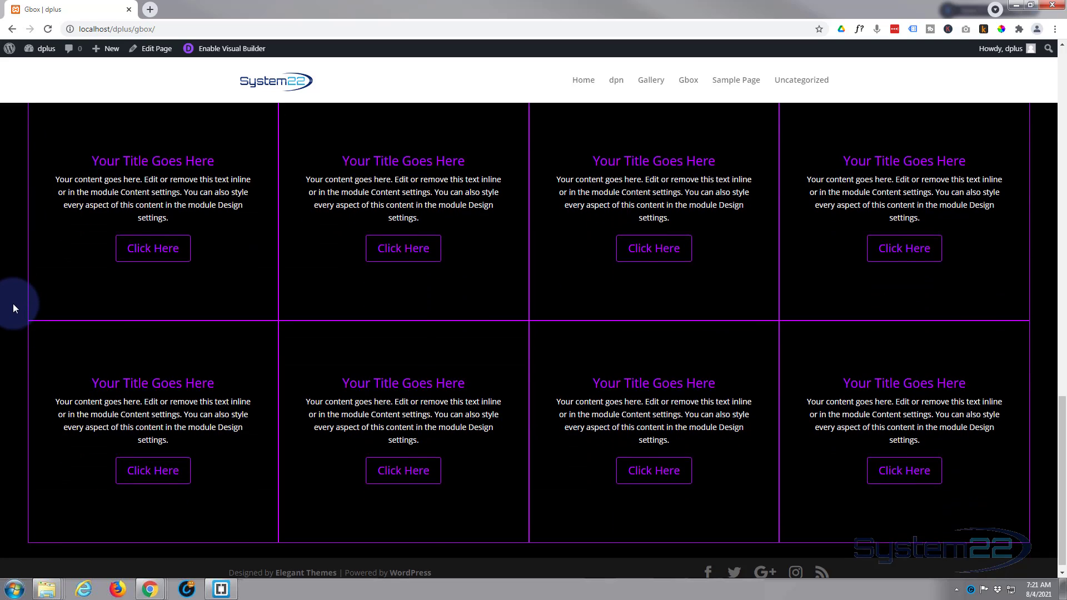
{"action": "scroll", "coordinate": [12, 303], "scroll_direction": "up", "scroll_amount": 1}
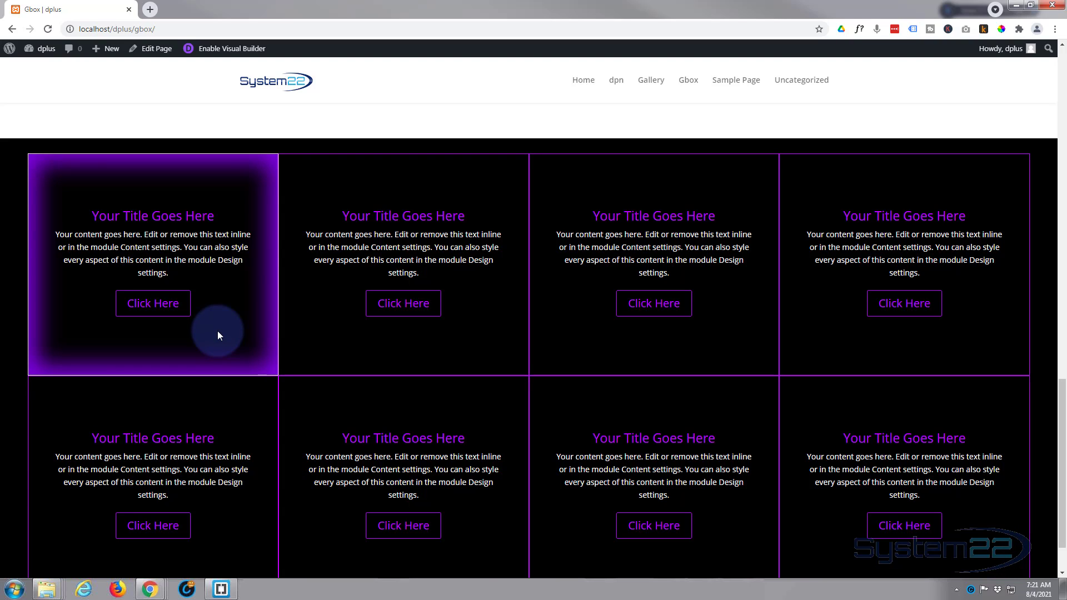
{"action": "scroll", "coordinate": [218, 331], "scroll_direction": "down", "scroll_amount": 2}
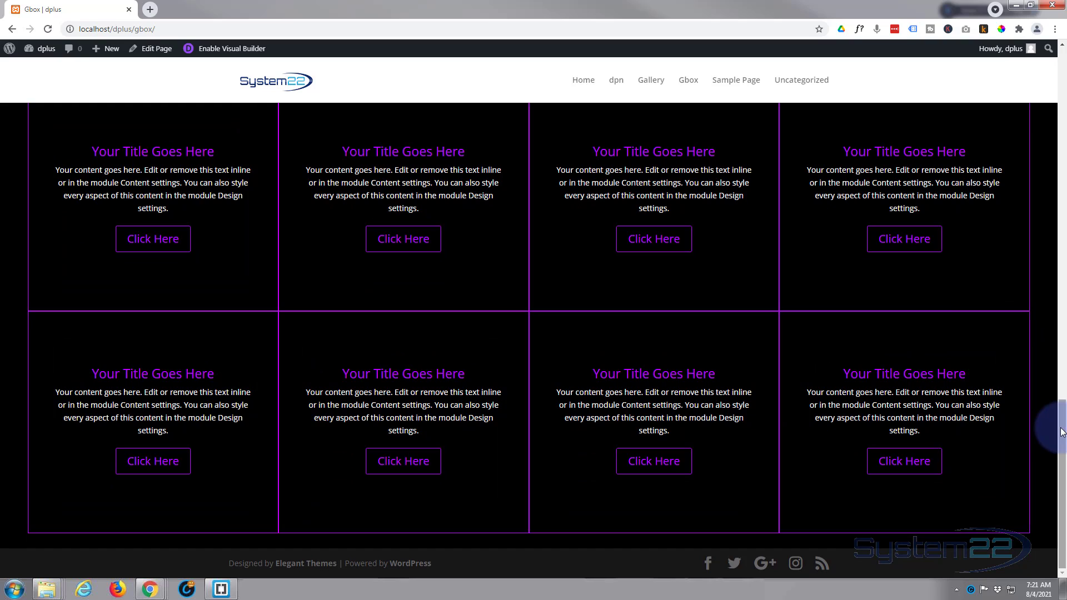
{"action": "scroll", "coordinate": [1061, 432], "scroll_direction": "up", "scroll_amount": 1}
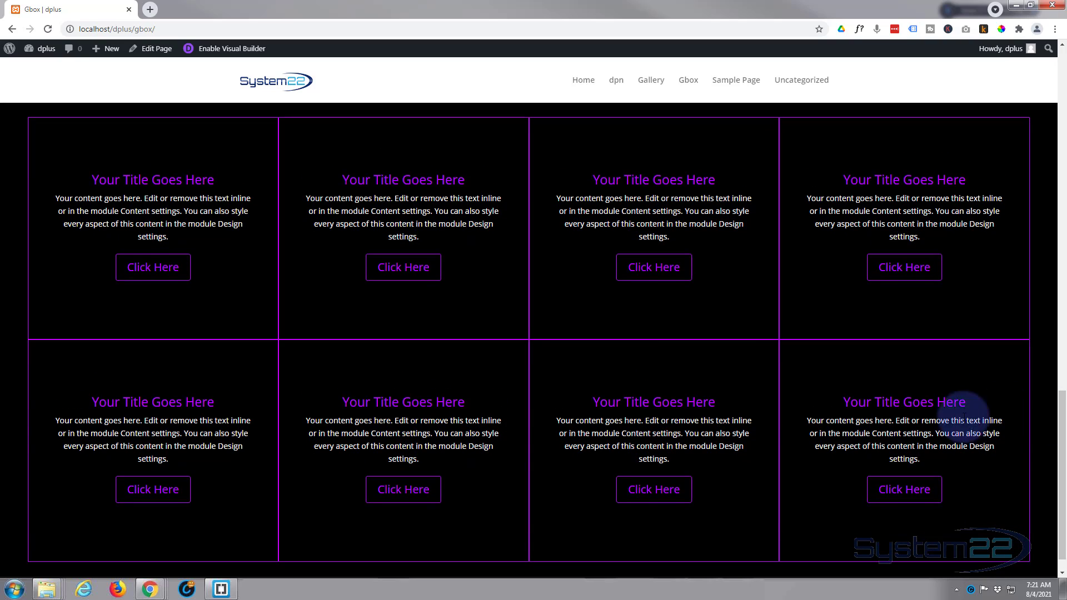